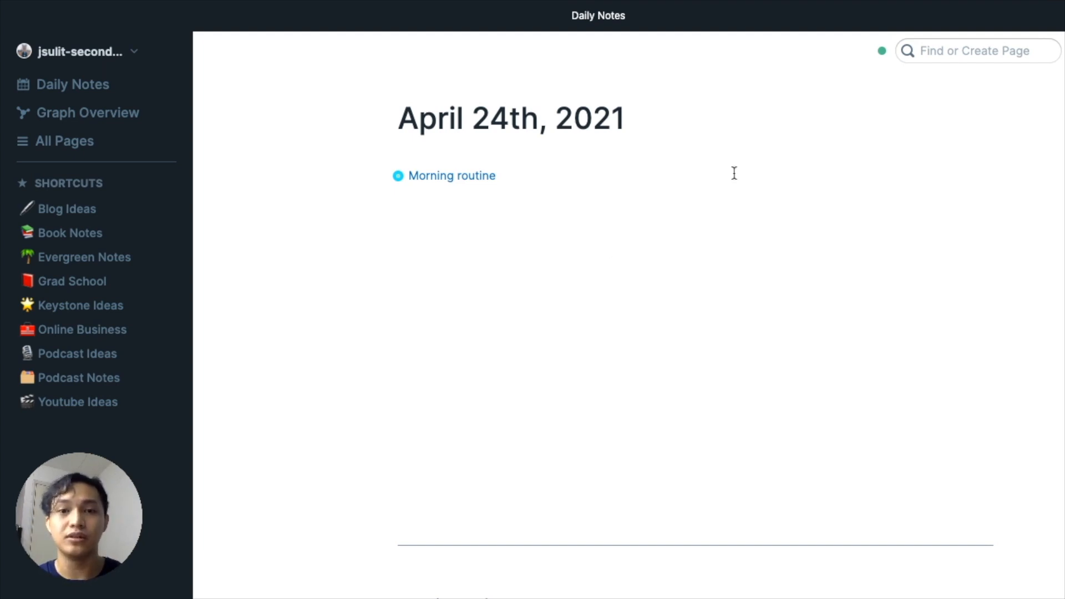
# Create a new page named "Habits Tracker Template".
pyautogui.click(940, 52)
pyautogui.write('Habits Trac')
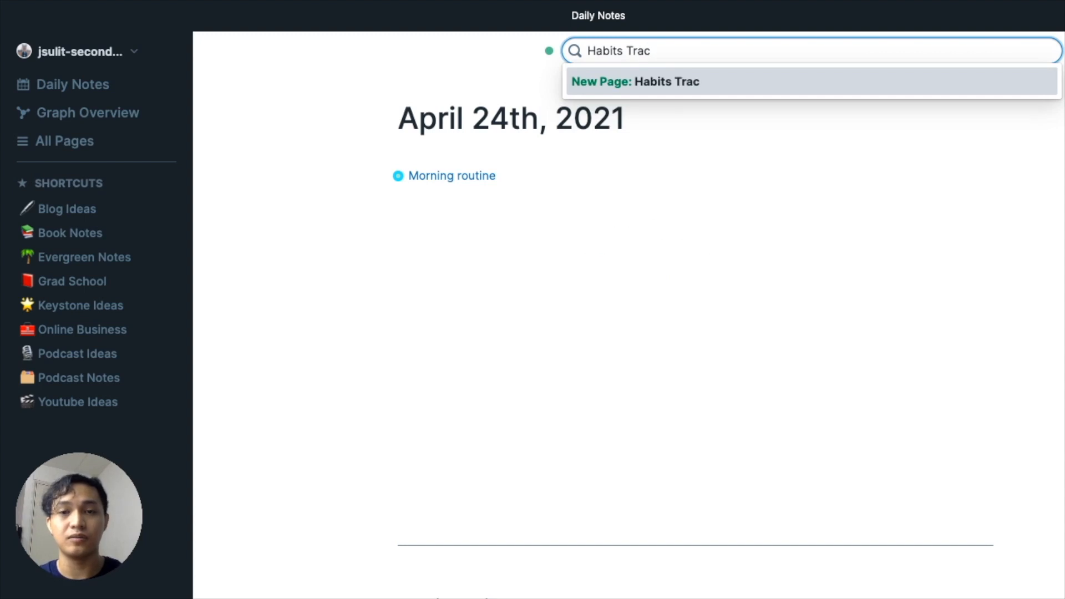
pyautogui.write('ker Template')
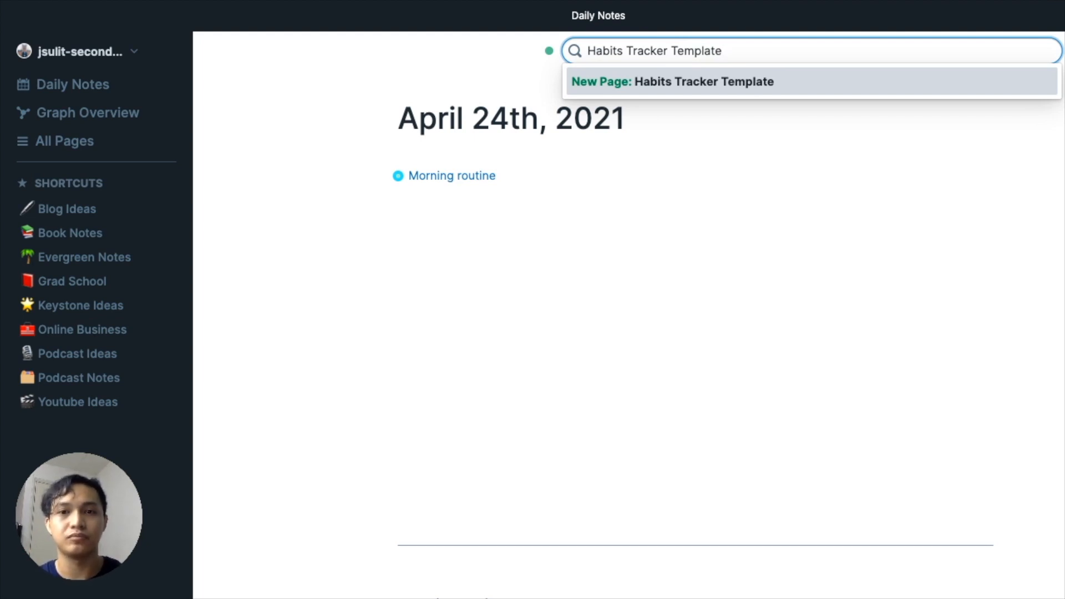
pyautogui.press('Return')
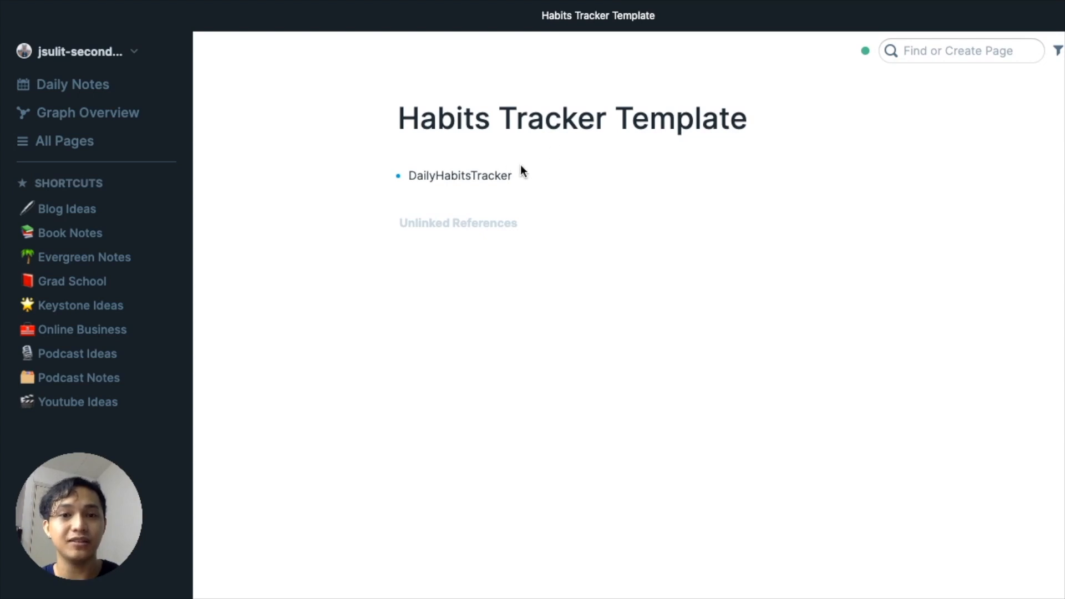
# Add a bold block reading "Daily Habits Tracker" nested under the DailyHabitsTracker block.
pyautogui.press('Return')
pyautogui.press('Tab')
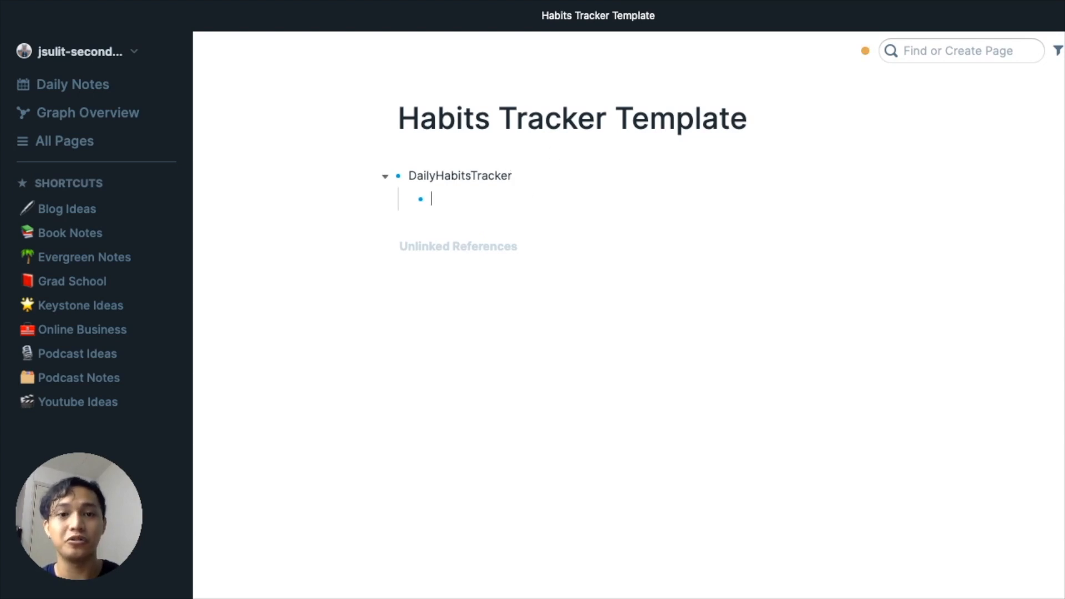
pyautogui.press('super+b')
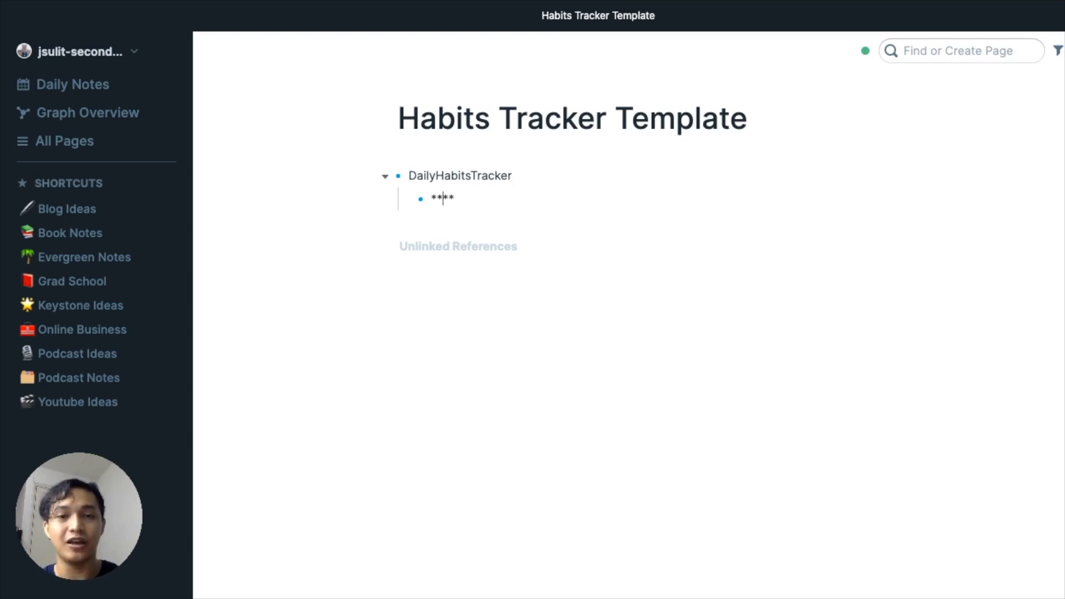
pyautogui.write('Daily Habits Tracker')
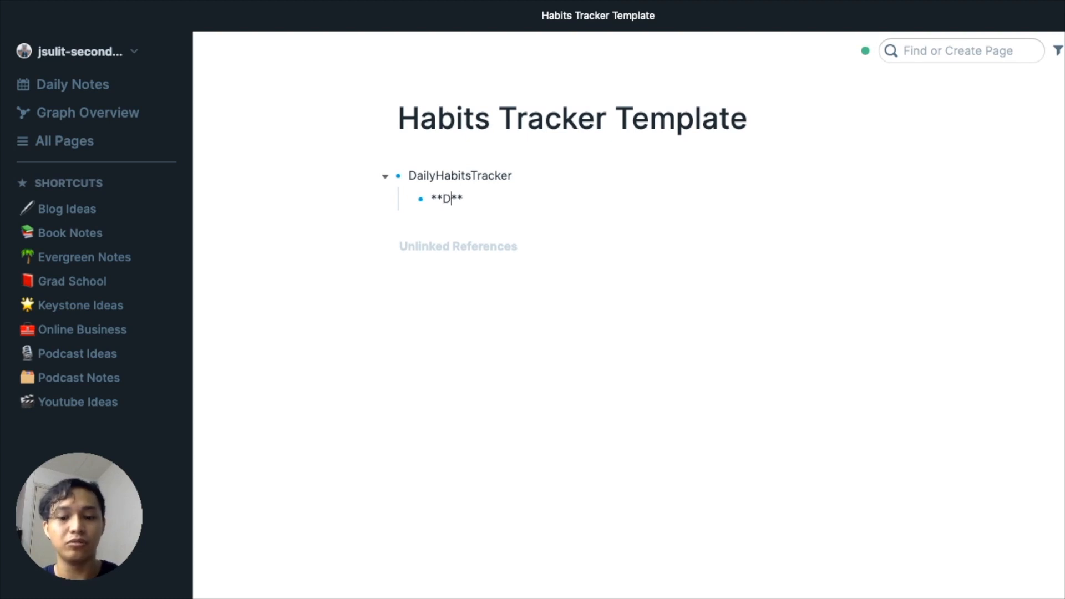
# Nest the question "How many hours of sleep did I get last night?" under the bold Daily Habits Tracker heading.
pyautogui.press('Return')
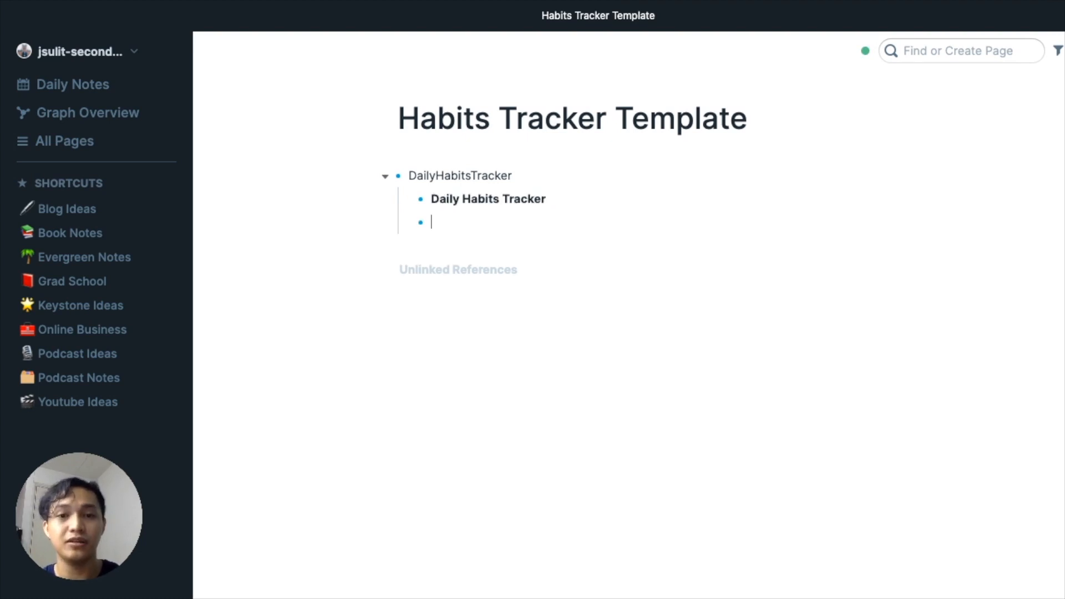
pyautogui.press('Tab')
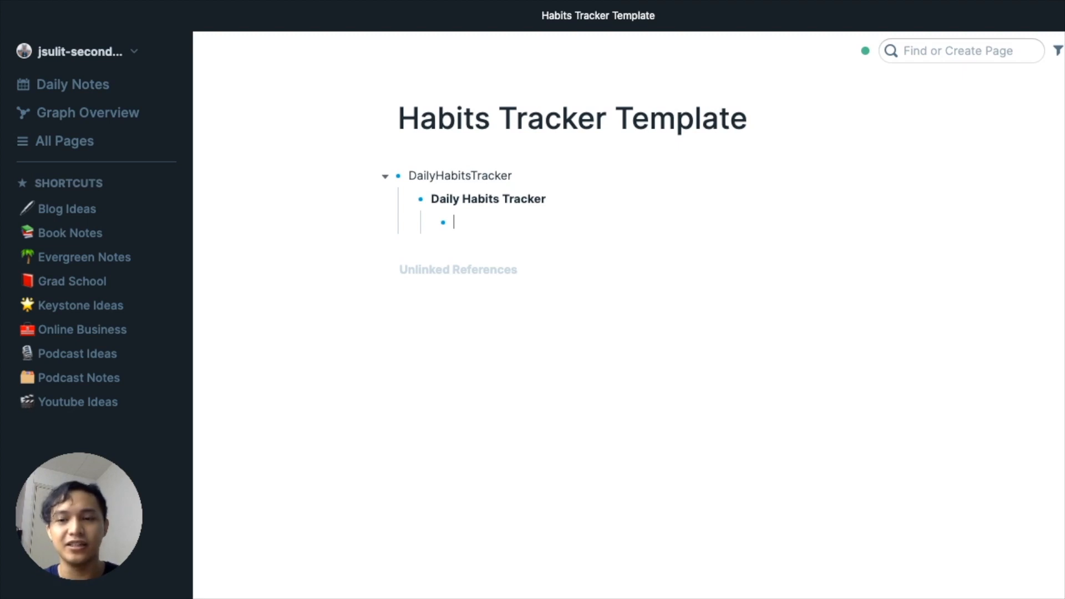
pyautogui.write('How ')
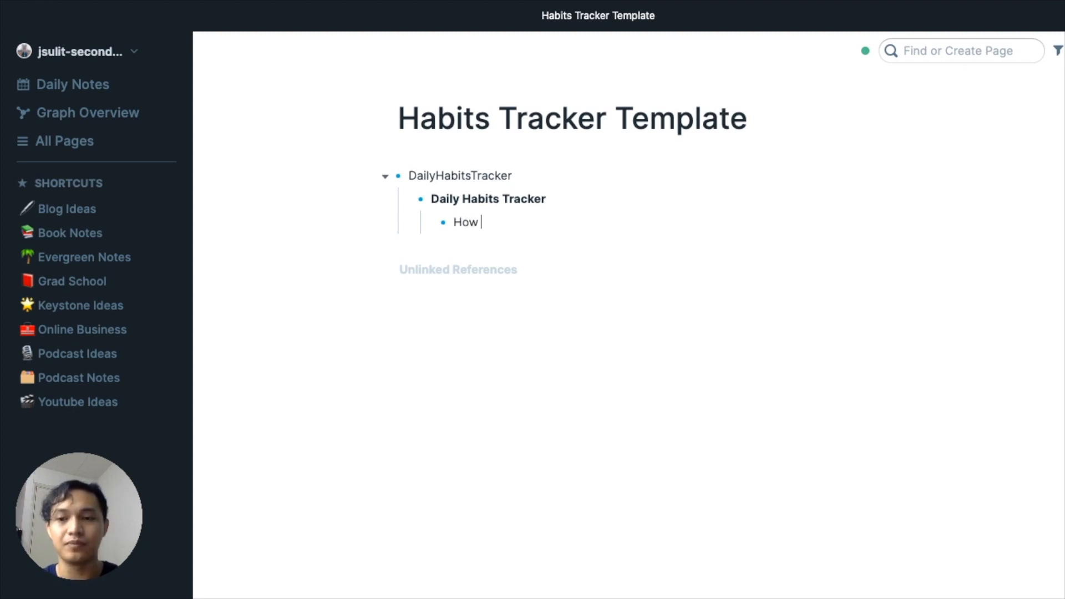
pyautogui.write('many hours of')
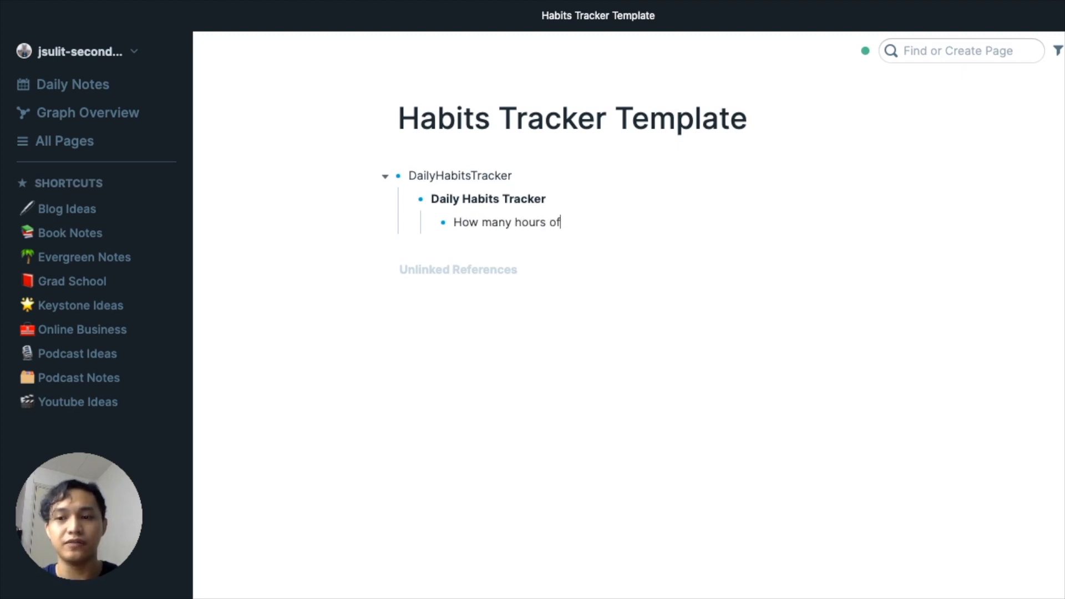
pyautogui.write(' sleep')
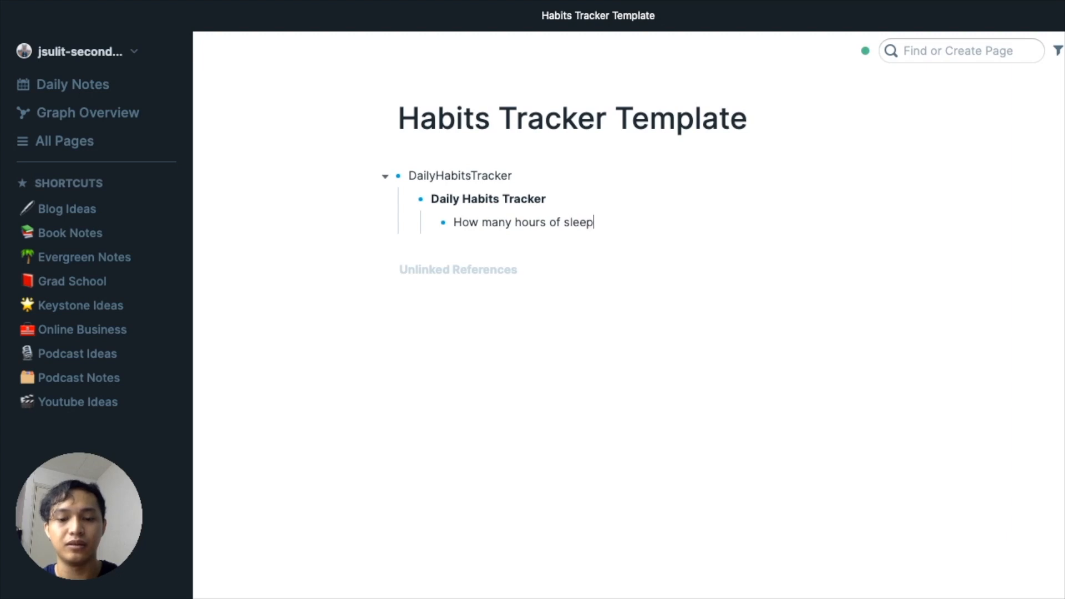
pyautogui.write(' did I get ')
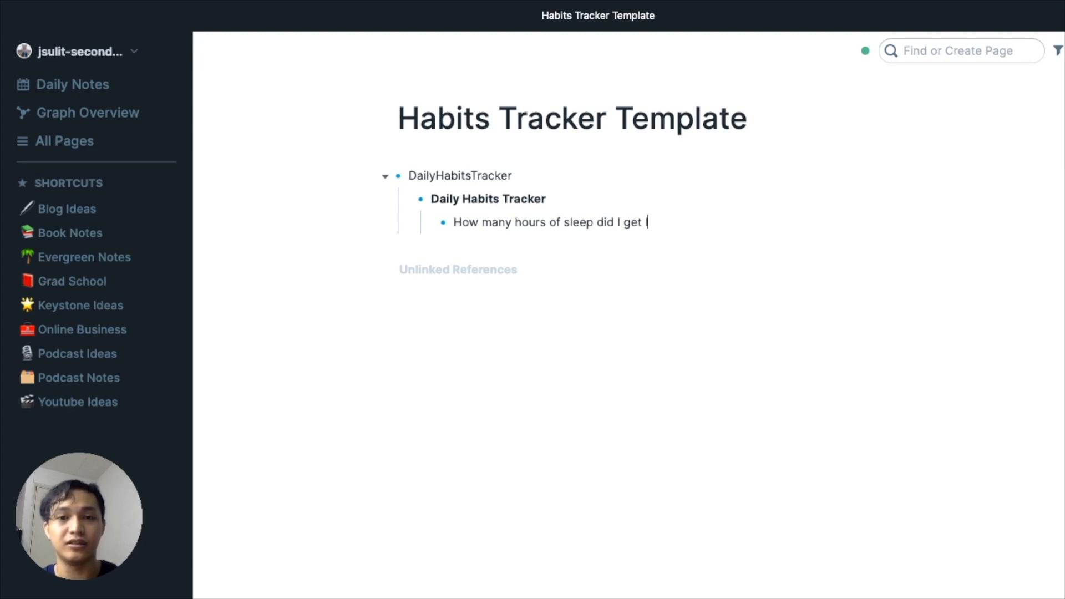
pyautogui.write('last night?')
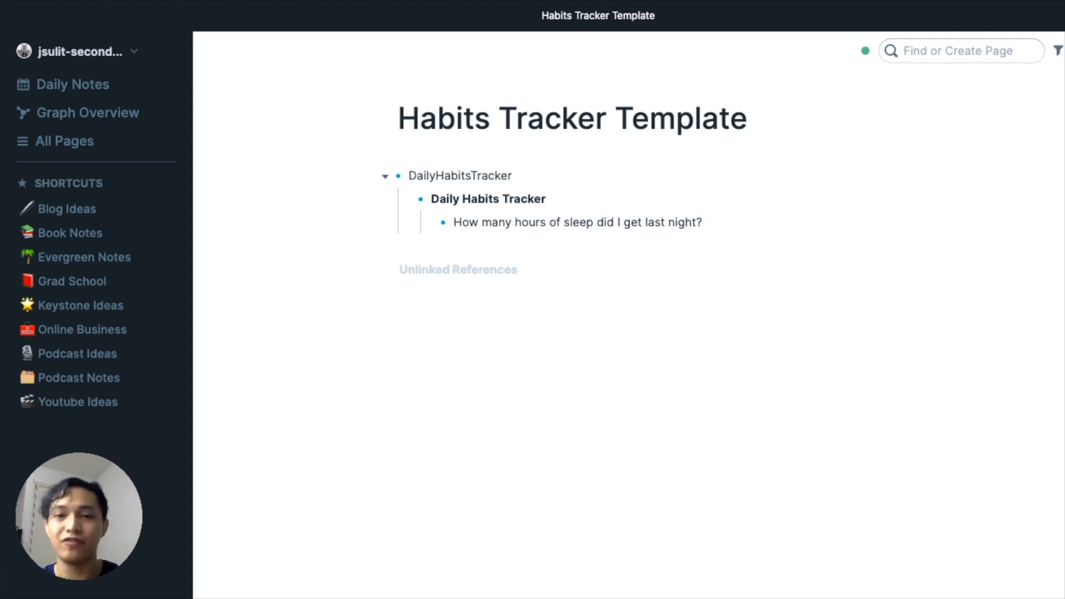
# Insert a slider at the end of the sleep question.
pyautogui.write('/')
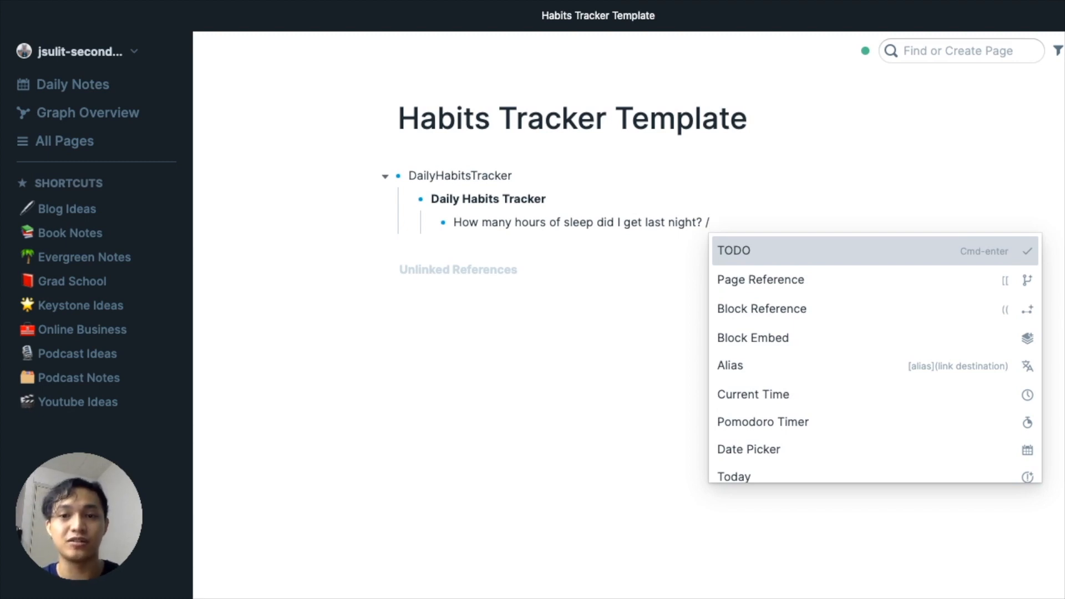
pyautogui.write('sl')
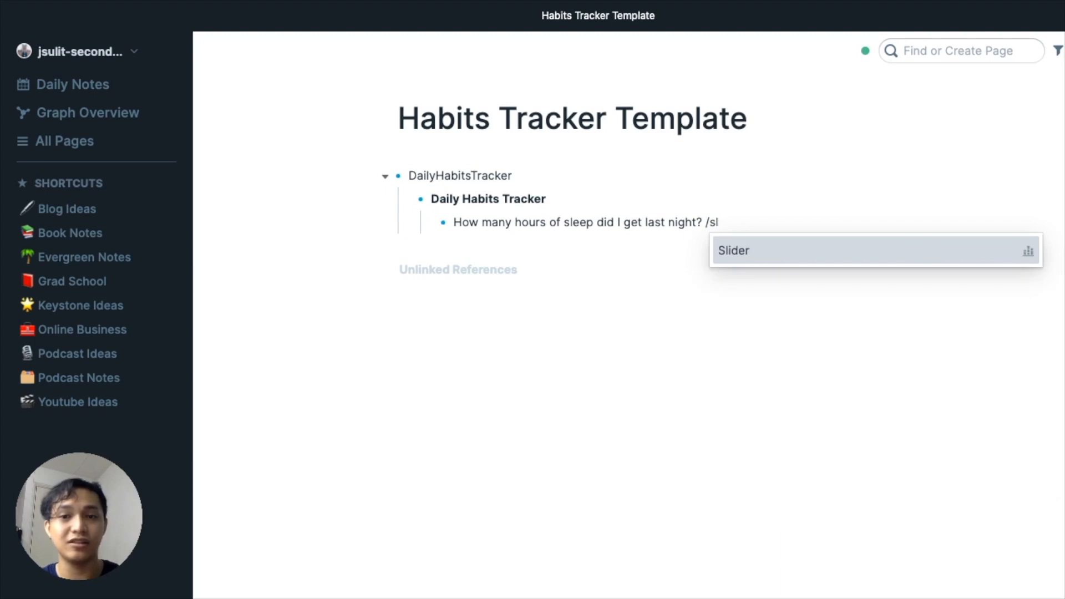
pyautogui.press('Return')
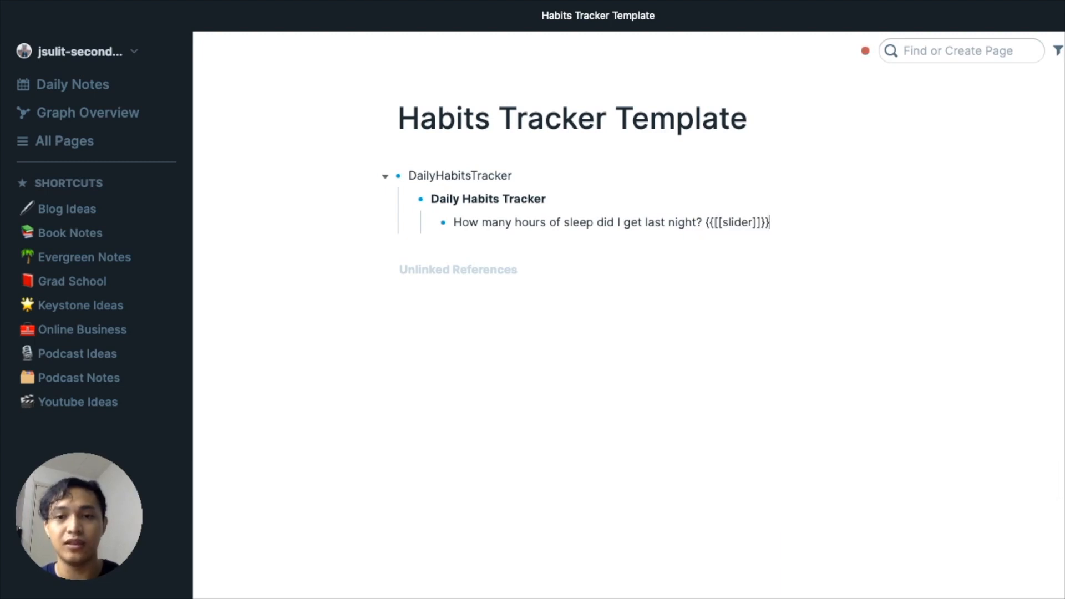
# Add the habit "10-min morning meditation" as a new block below the sleep question.
pyautogui.press('Return')
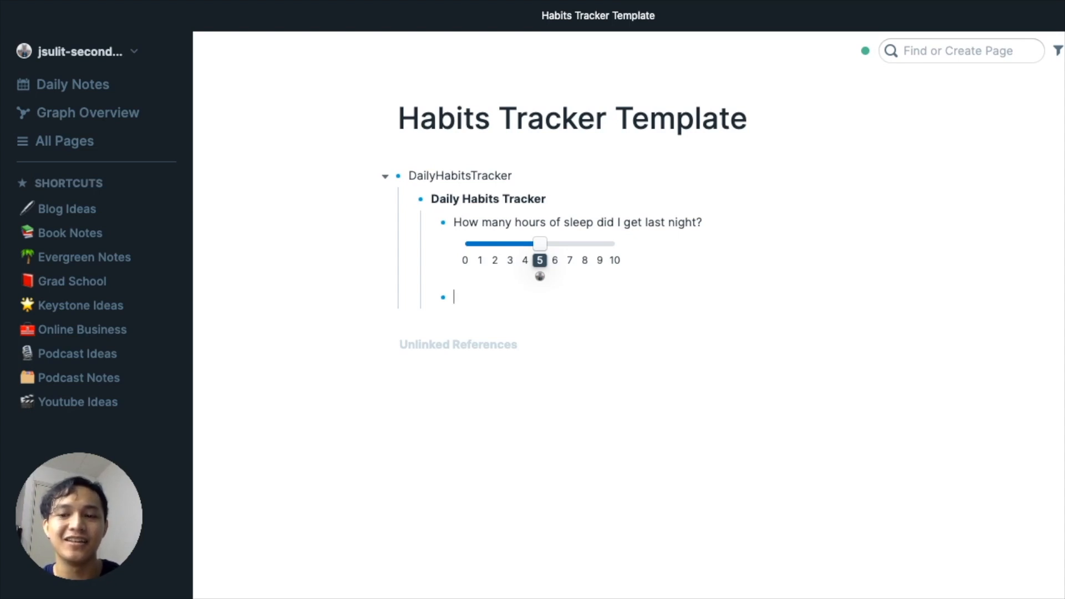
pyautogui.write('10')
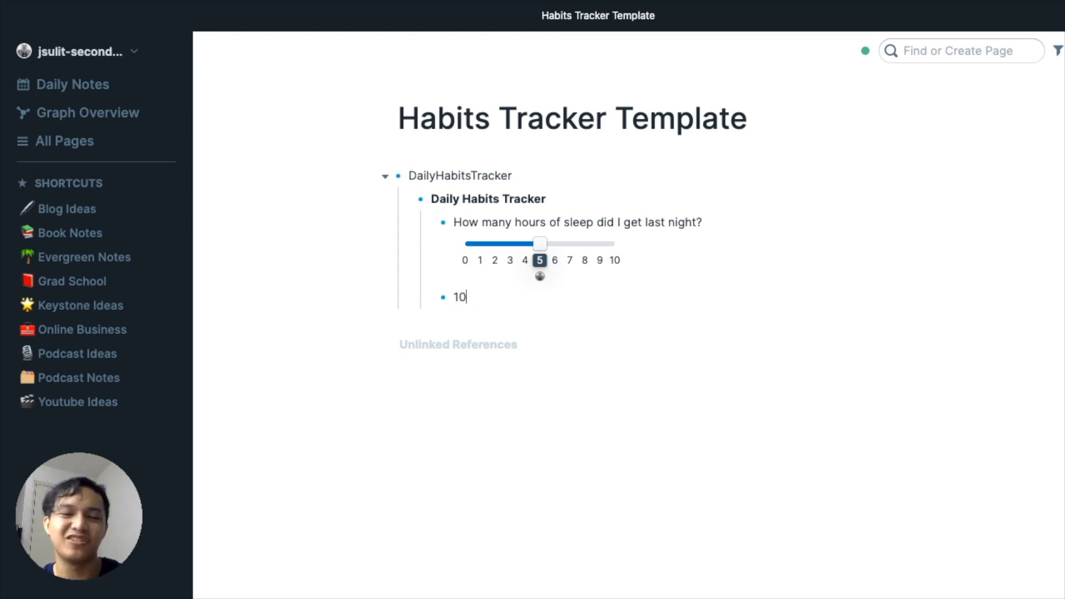
pyautogui.write('-min morni')
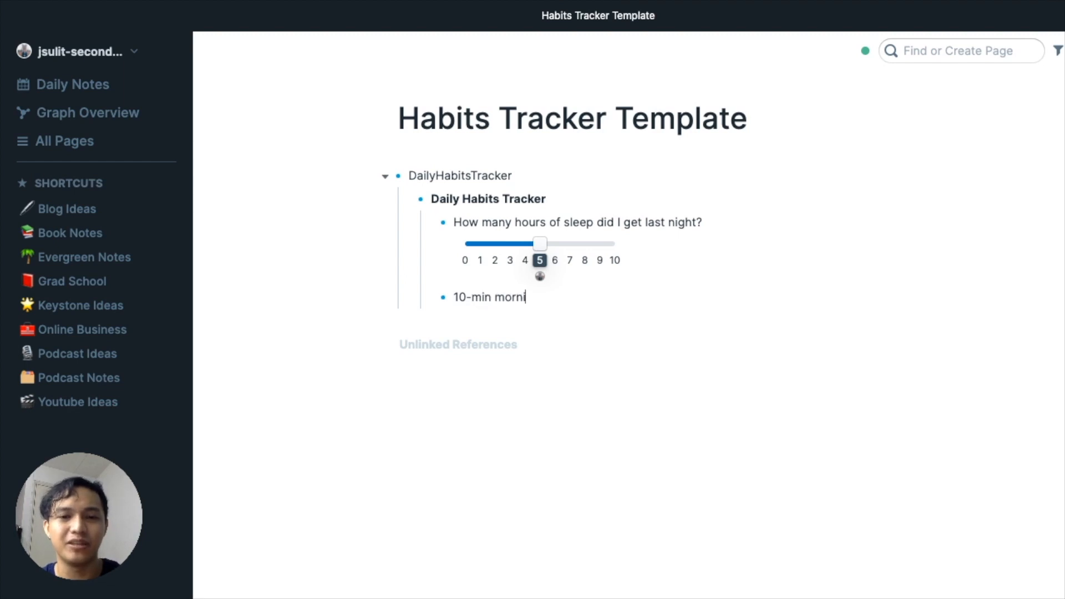
pyautogui.write('ng meditation')
# Add the habit "Morning coffee" as a new block below the meditation habit.
pyautogui.press('Return')
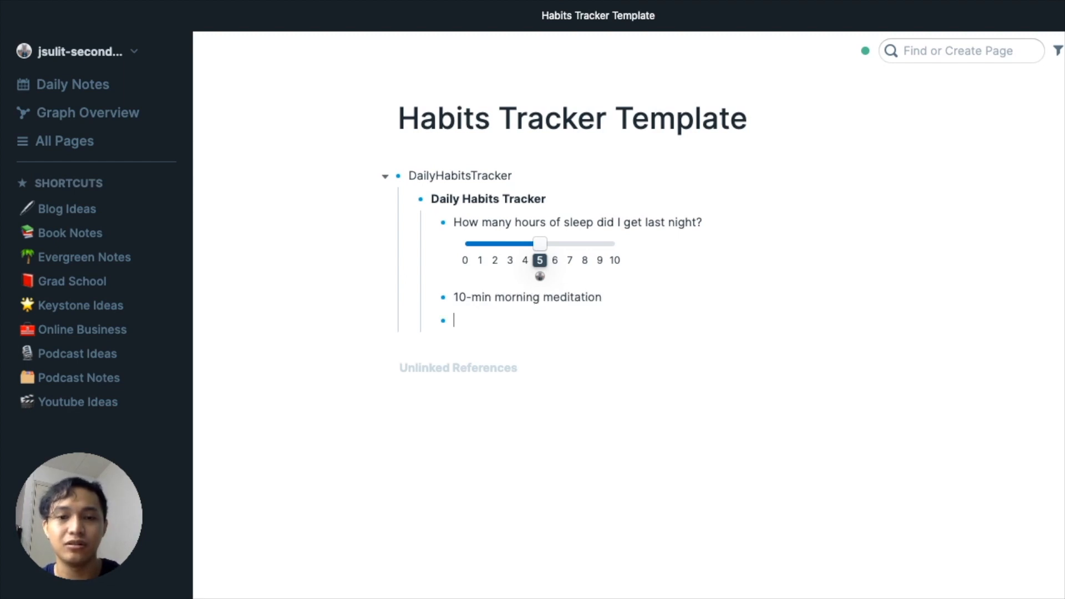
pyautogui.write('Morning')
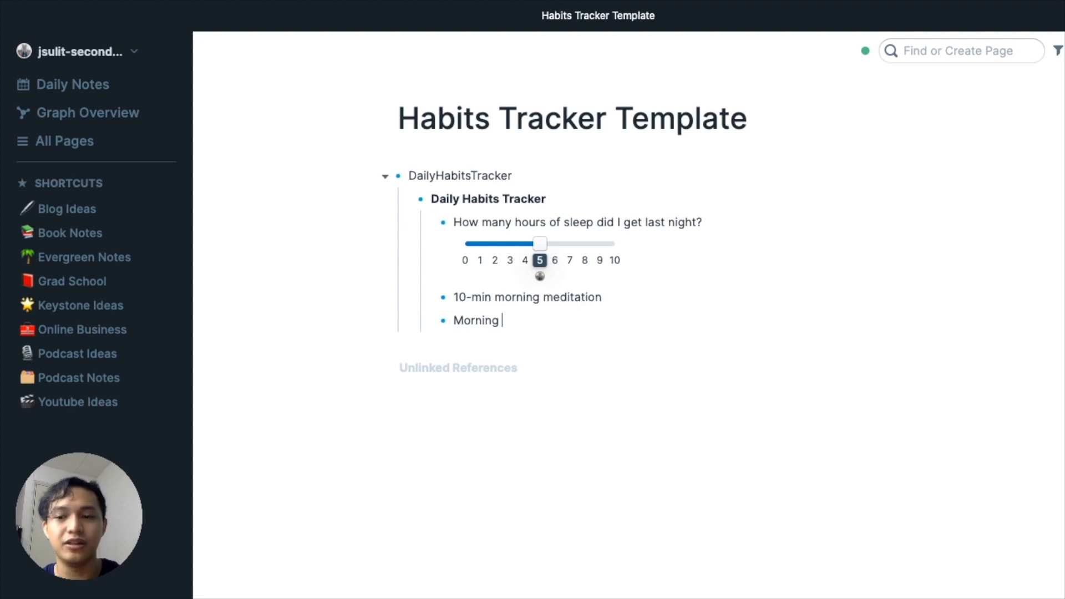
pyautogui.write(' coof')
pyautogui.press('BackSpace')
pyautogui.press('BackSpace')
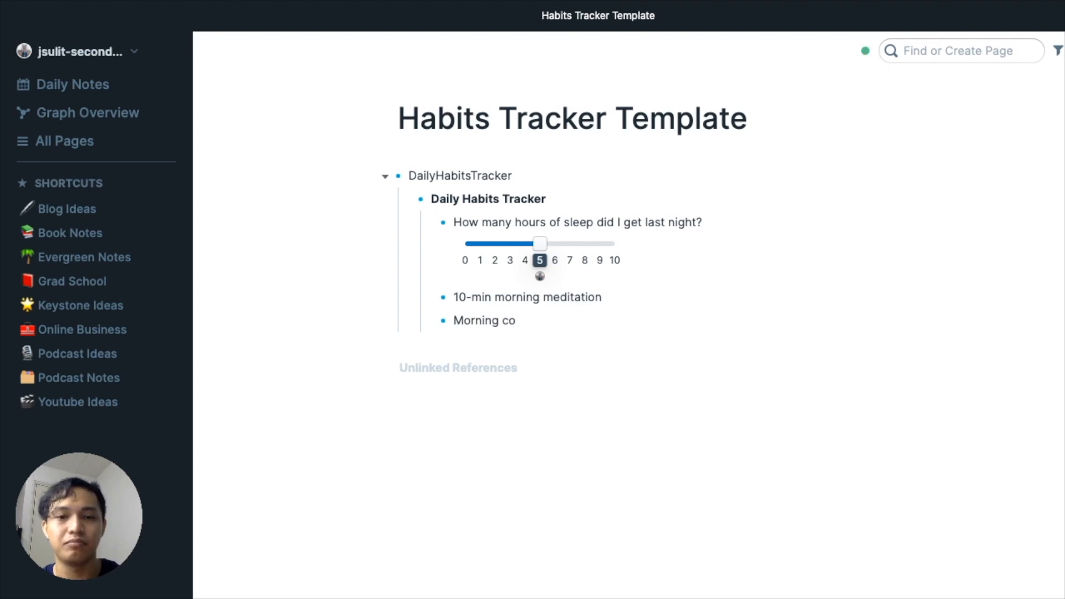
pyautogui.write('ffee')
# Insert a TODO checkbox at the start of the "10-min morning meditation" block.
pyautogui.press('Left')
pyautogui.press('Left')
pyautogui.press('Left')
pyautogui.press('Left')
pyautogui.press('Left')
pyautogui.press('Left')
pyautogui.press('Left')
pyautogui.press('Left')
pyautogui.press('Left')
pyautogui.press('Left')
pyautogui.press('Left')
pyautogui.press('Left')
pyautogui.press('Left')
pyautogui.press('Left')
pyautogui.press('Left')
pyautogui.press('Left')
pyautogui.press('Left')
pyautogui.press('Left')
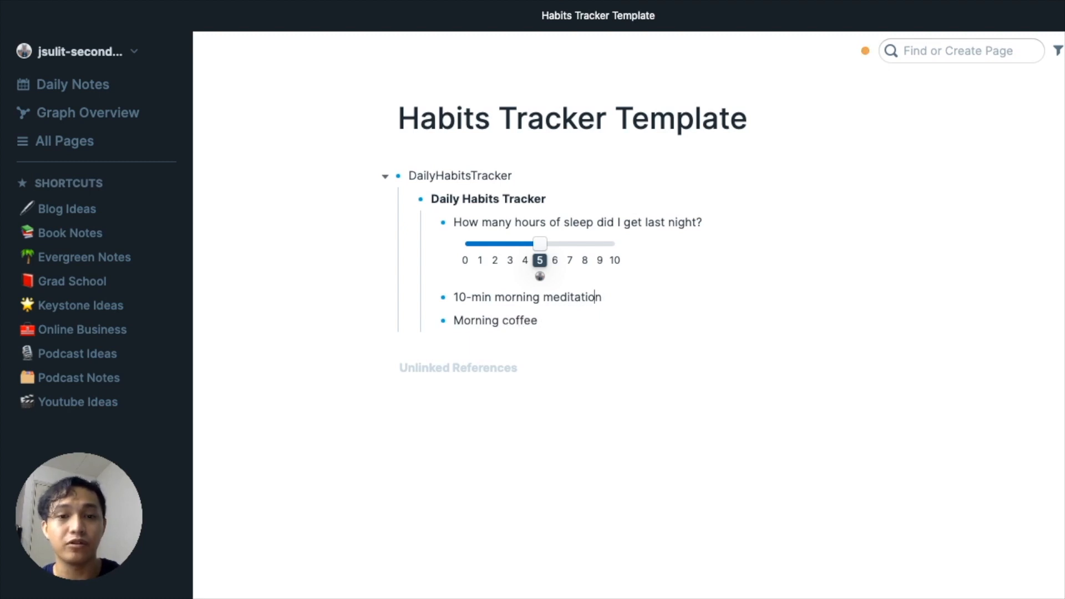
pyautogui.press('Left')
pyautogui.press('Left')
pyautogui.press('Left')
pyautogui.press('Left')
pyautogui.press('Left')
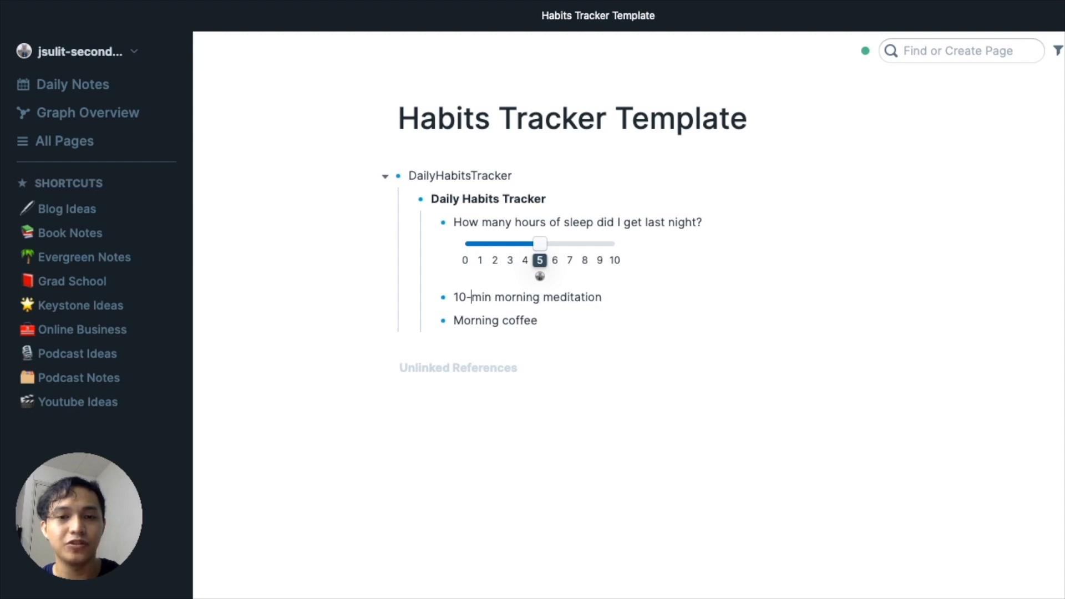
pyautogui.write('/')
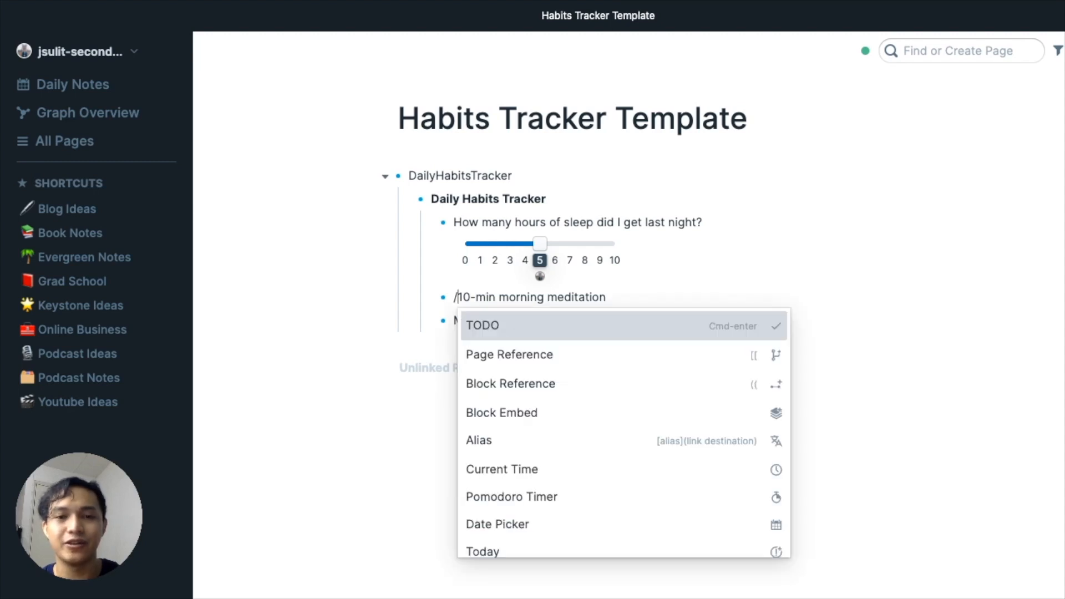
pyautogui.press('Return')
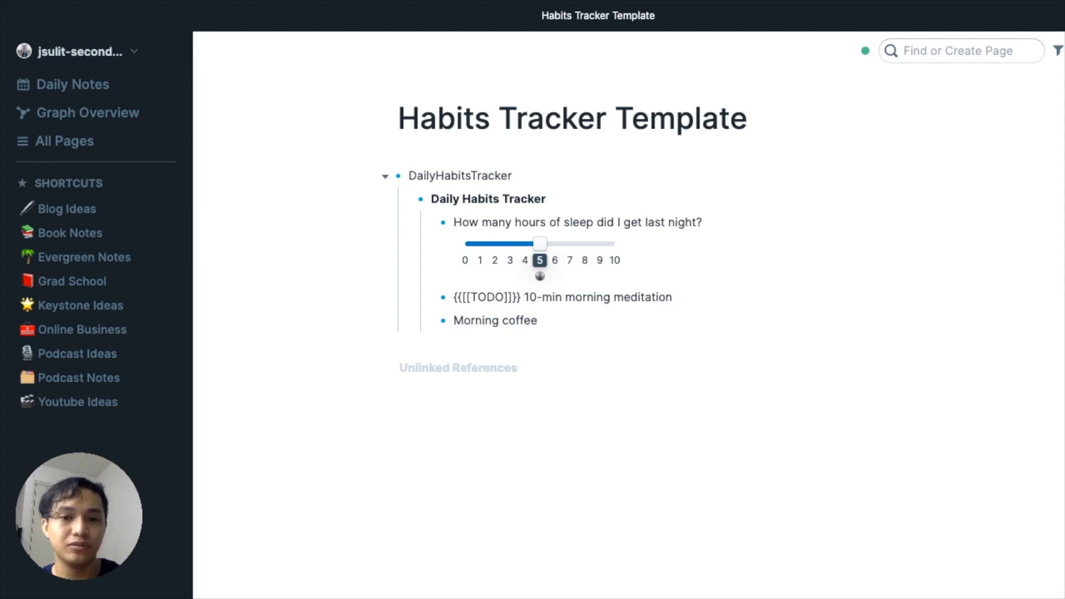
# Insert a TODO checkbox at the start of the "Morning coffee" block.
pyautogui.press('Right')
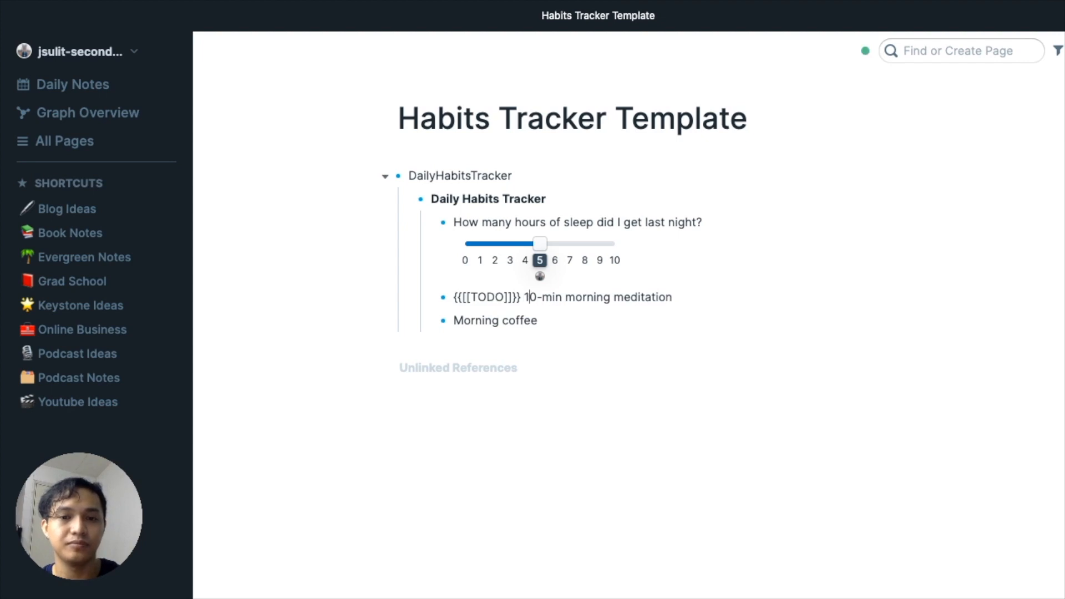
pyautogui.press('Down')
pyautogui.press('Left')
pyautogui.press('Left')
pyautogui.press('Left')
pyautogui.press('Left')
pyautogui.press('Left')
pyautogui.press('Left')
pyautogui.press('Left')
pyautogui.press('Left')
pyautogui.press('Left')
pyautogui.press('Left')
pyautogui.press('Left')
pyautogui.press('Left')
pyautogui.press('Left')
pyautogui.press('Left')
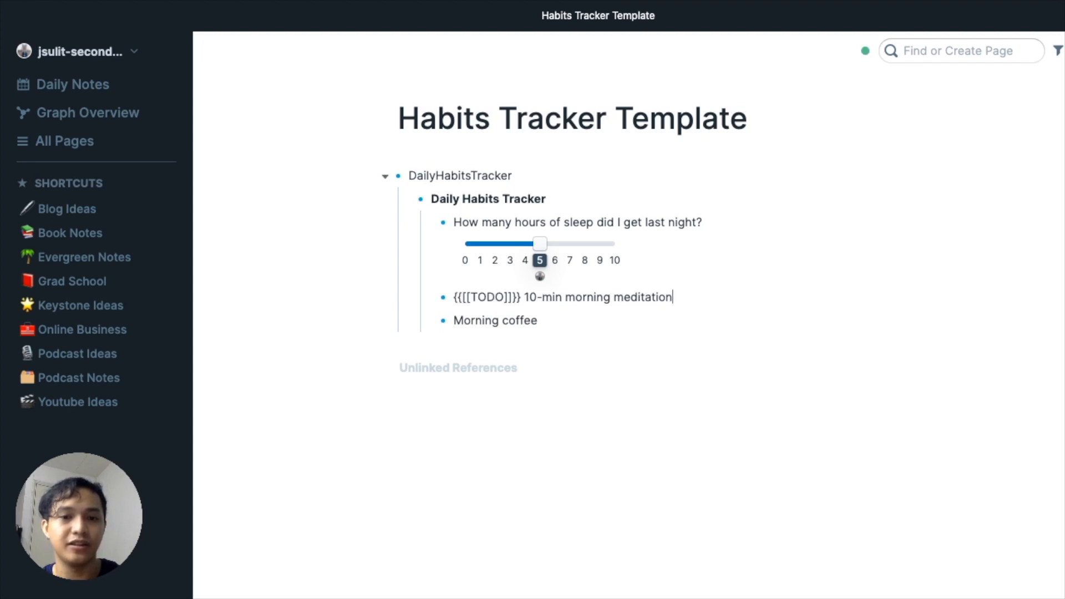
pyautogui.press('Right')
pyautogui.write('/')
pyautogui.press('Return')
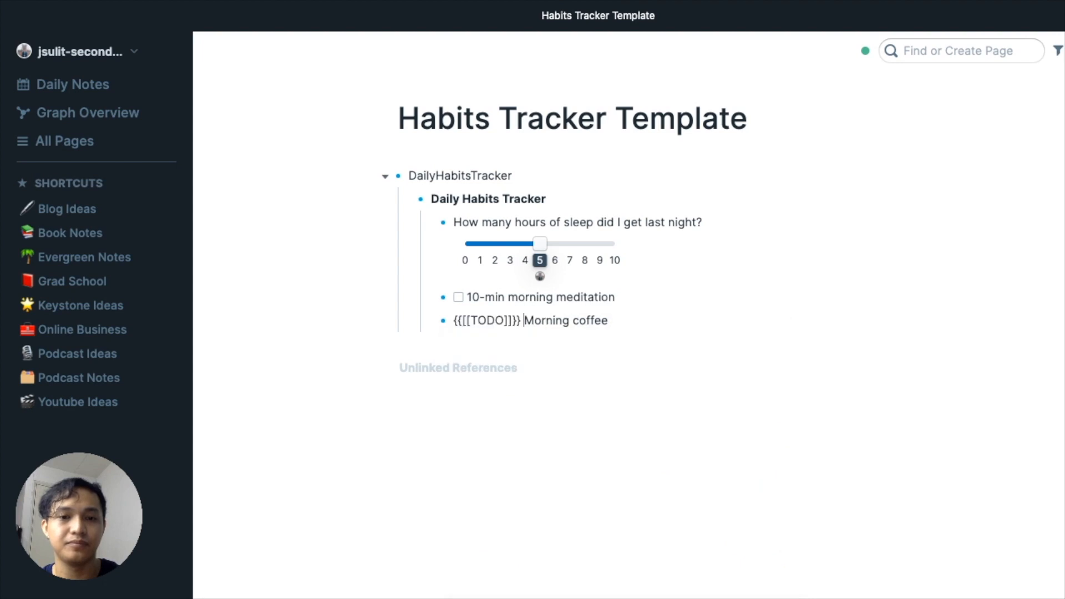
# Add the habit "Morning cycling in nature" with a TODO checkbox as a new block below "Morning coffee".
pyautogui.press('Right')
pyautogui.press('Right')
pyautogui.press('Right')
pyautogui.press('Right')
pyautogui.press('Right')
pyautogui.press('Right')
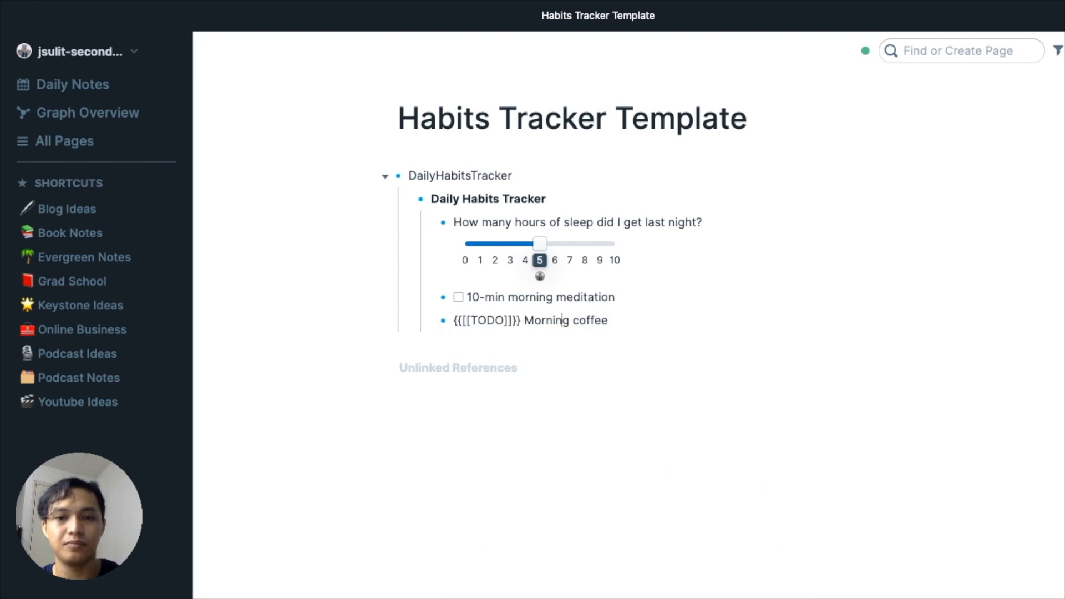
pyautogui.press('Right')
pyautogui.press('Right')
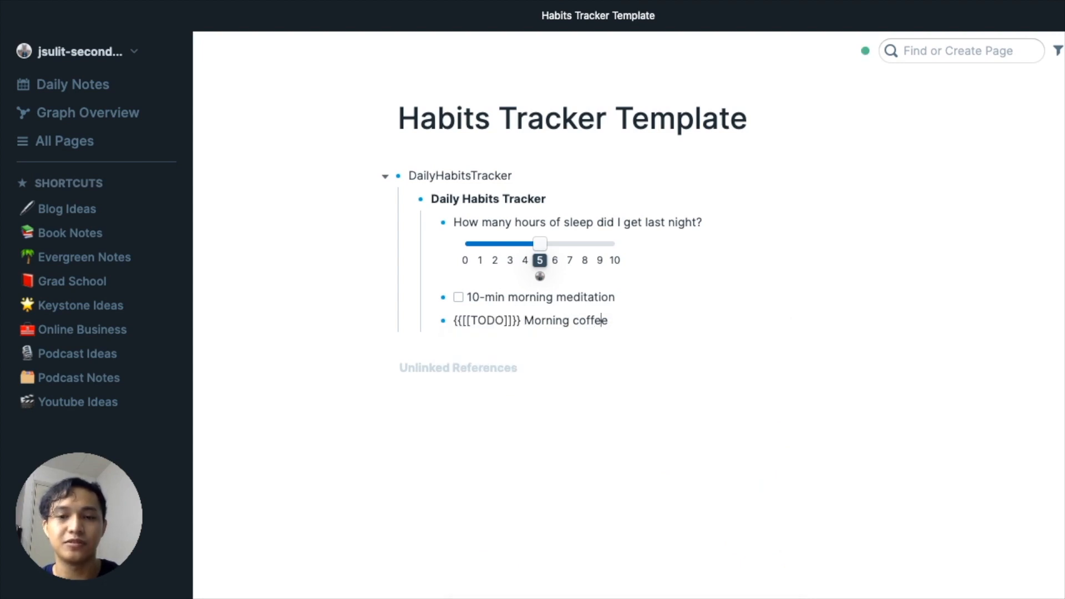
pyautogui.press('Return')
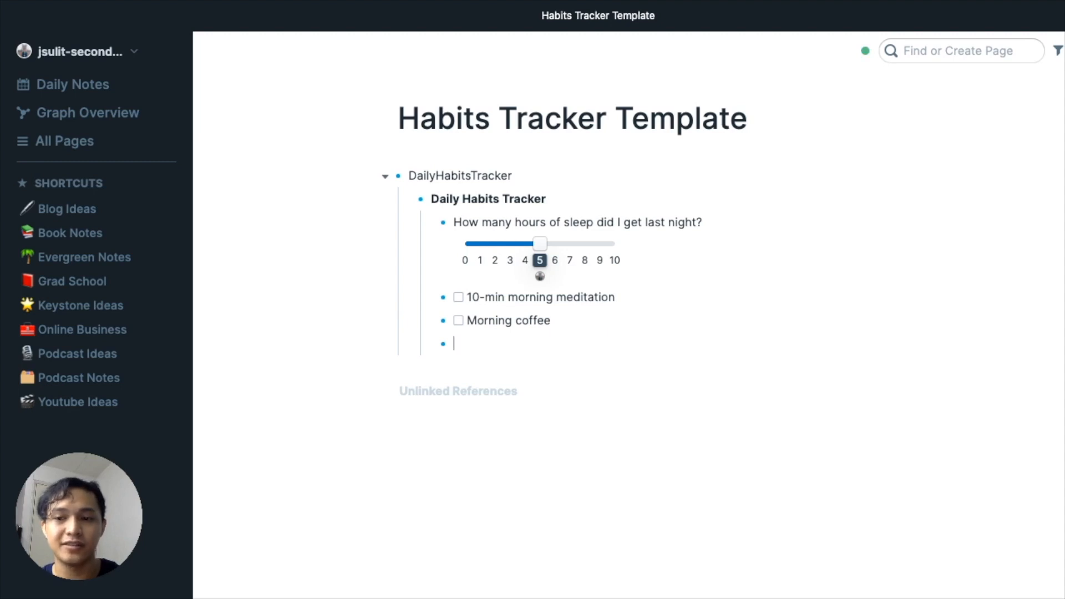
pyautogui.write('/')
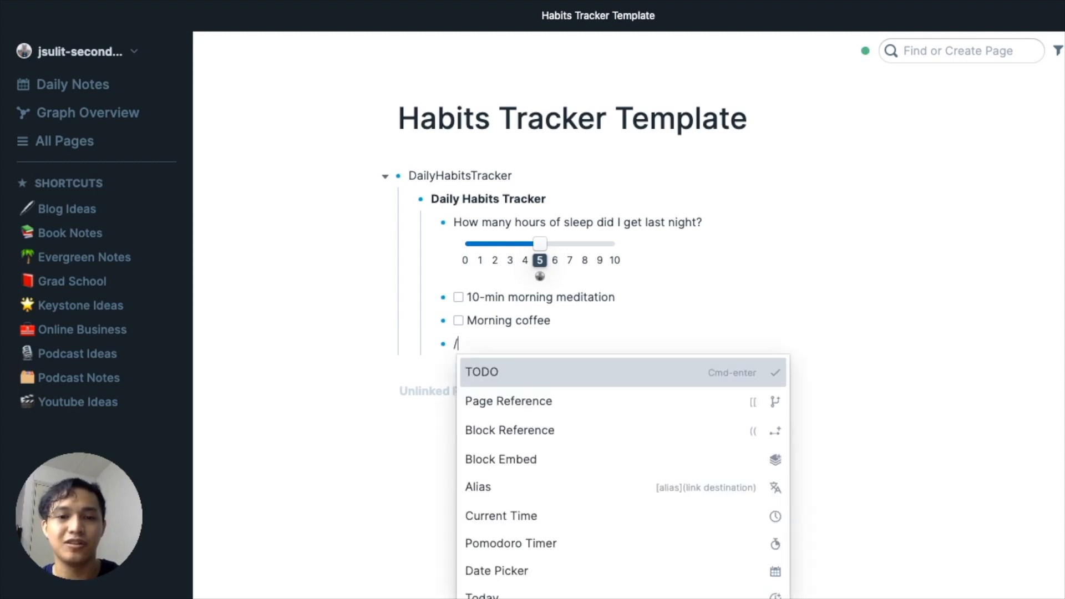
pyautogui.press('Return')
pyautogui.write('Mo')
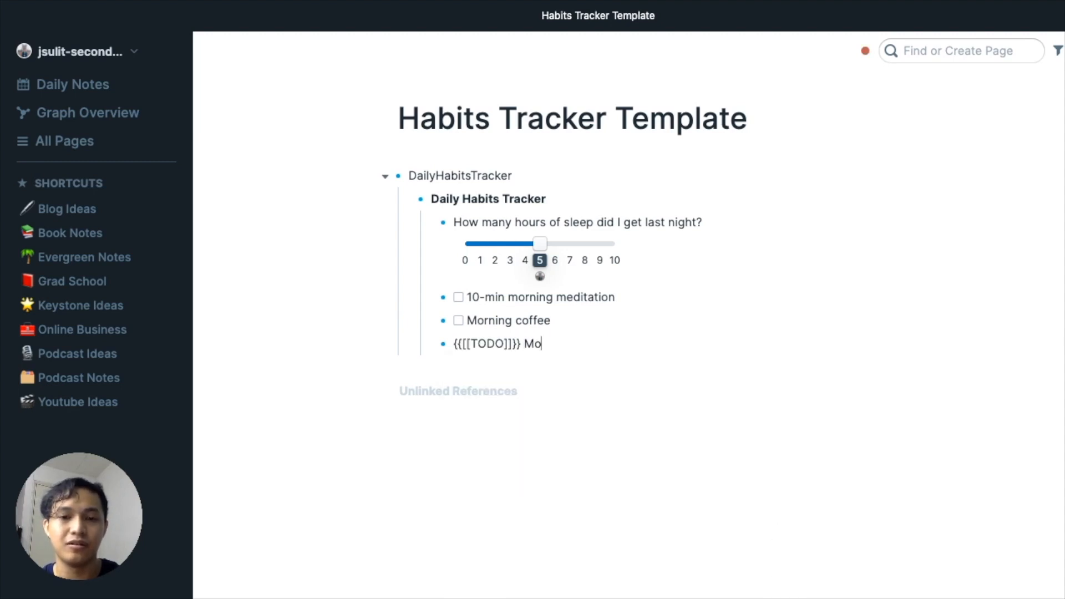
pyautogui.write('rning ')
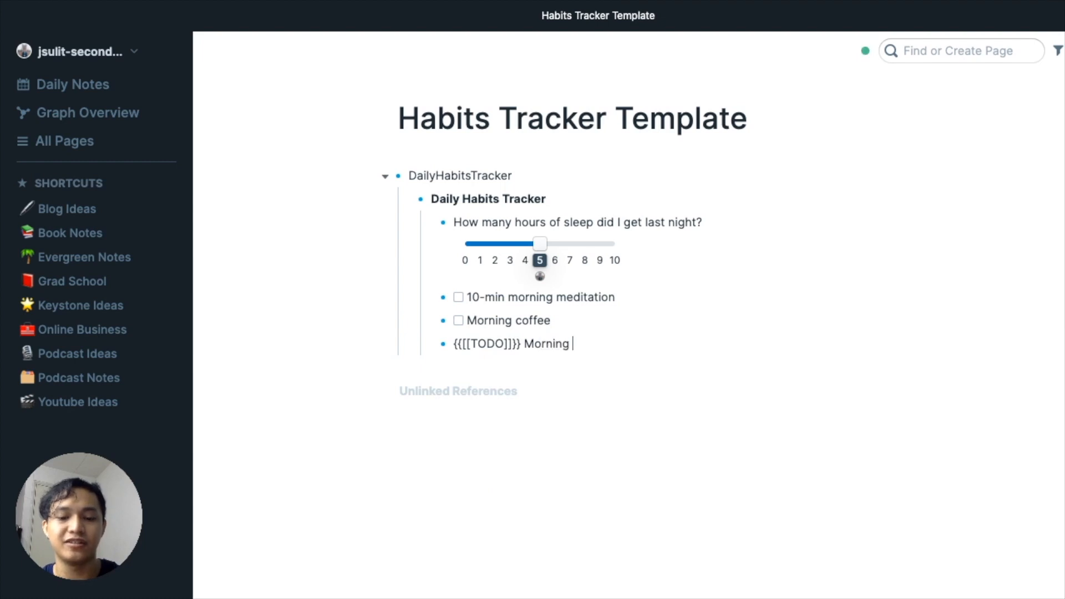
pyautogui.write('cycling in nature')
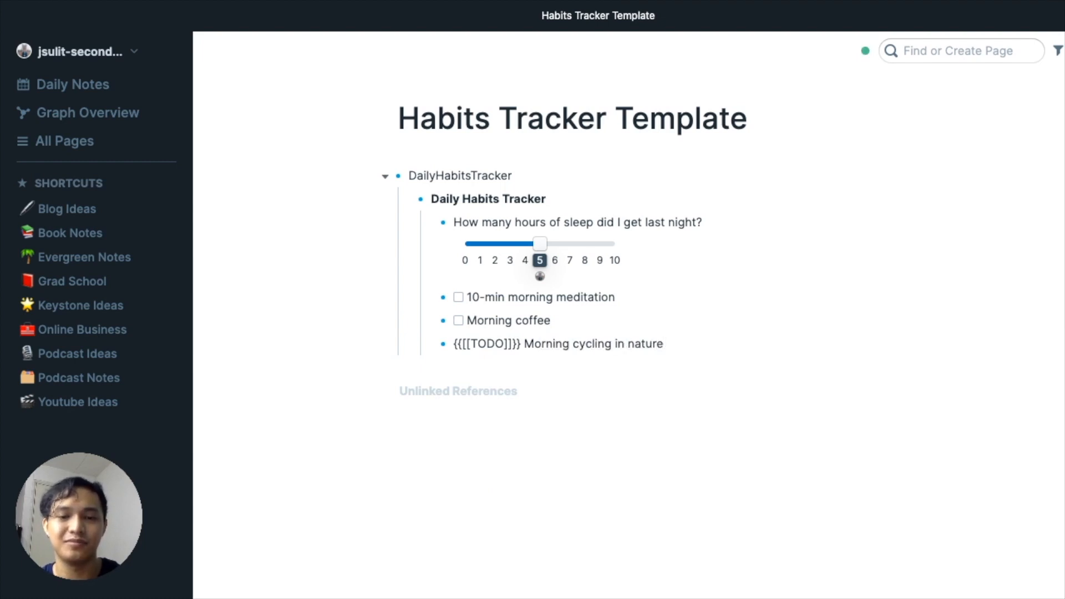
# Add a new TODO checkbox block with the page tag #100DaysOfCode below the cycling habit.
pyautogui.press('Return')
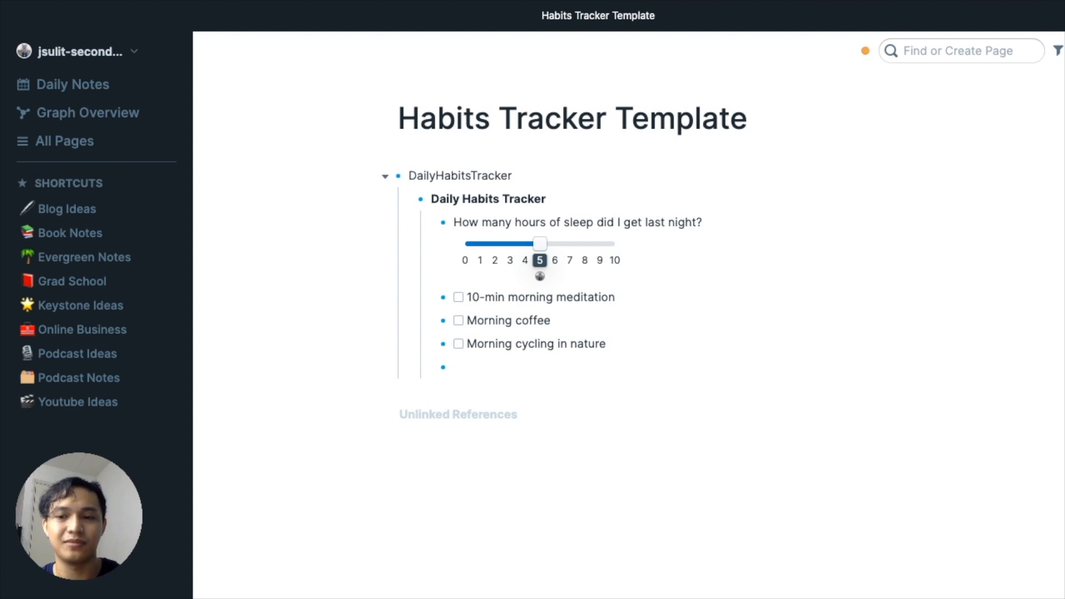
pyautogui.write('/')
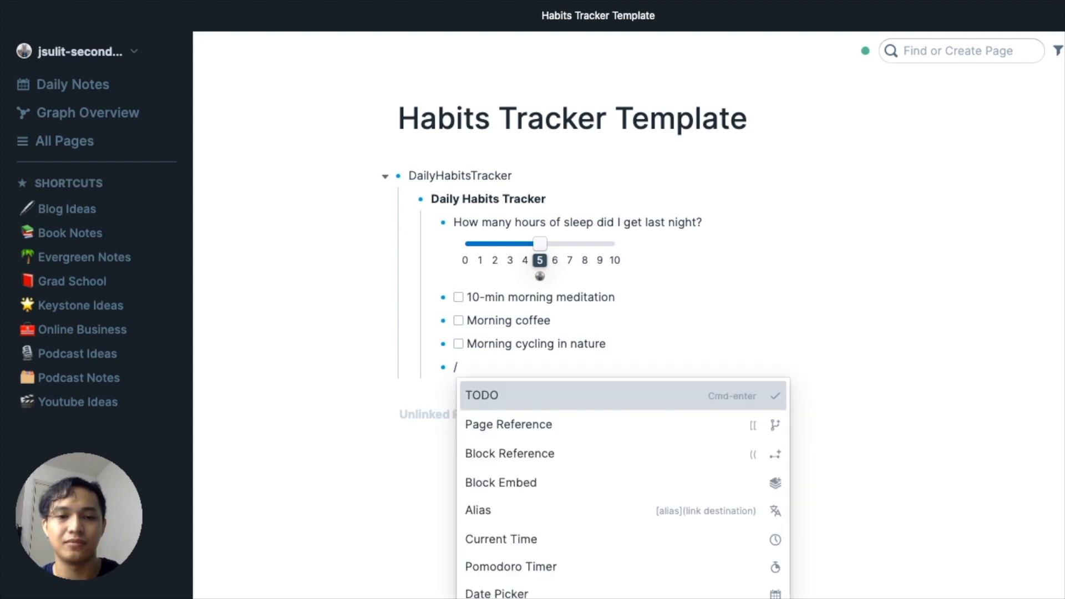
pyautogui.press('Return')
pyautogui.write('#')
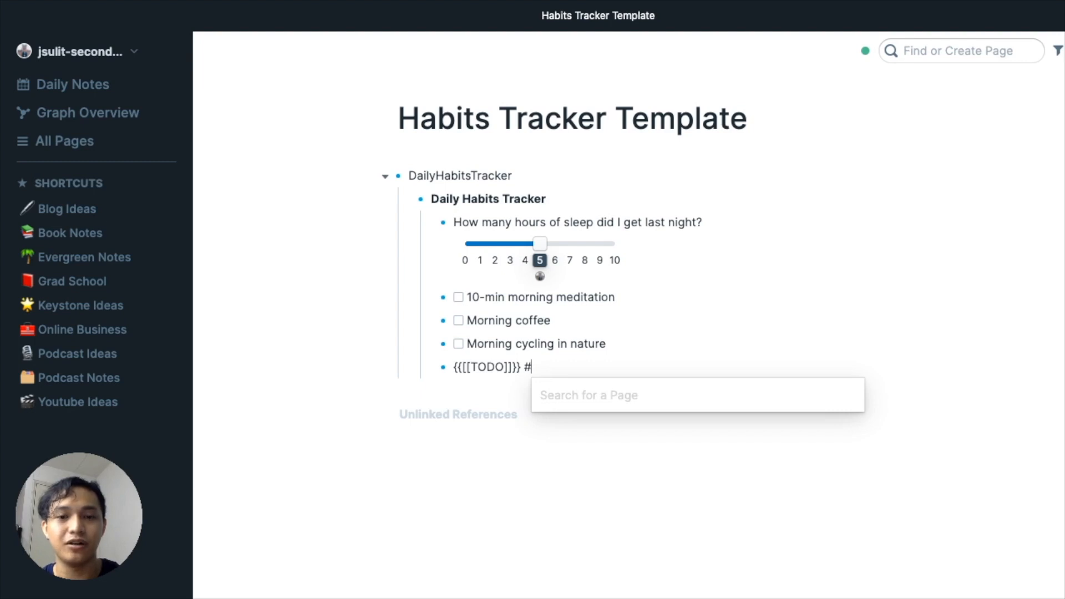
pyautogui.write('!0')
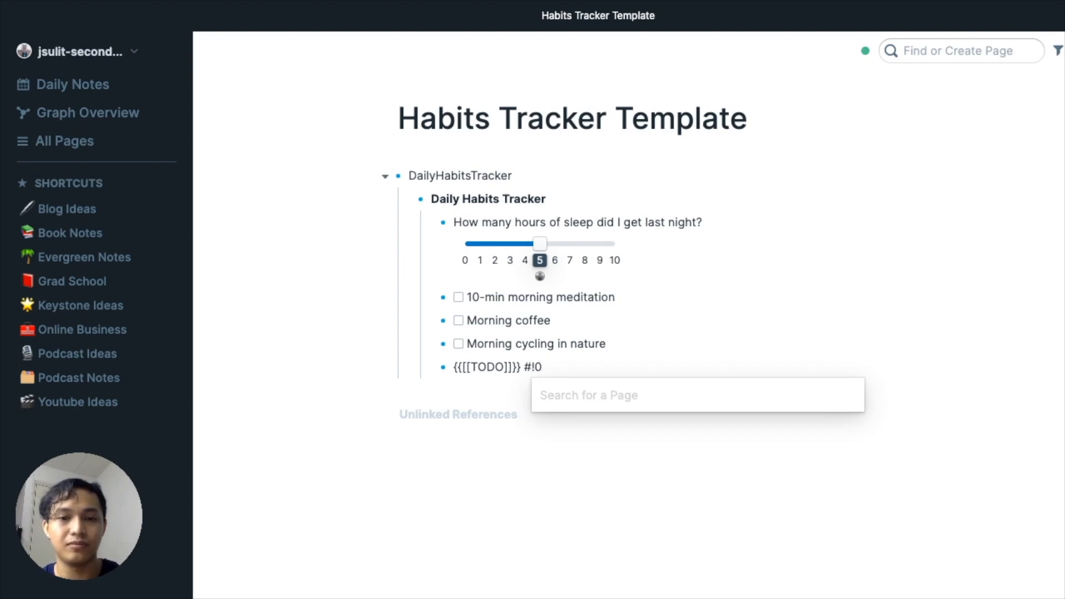
pyautogui.press('BackSpace')
pyautogui.press('BackSpace')
pyautogui.write('100Day')
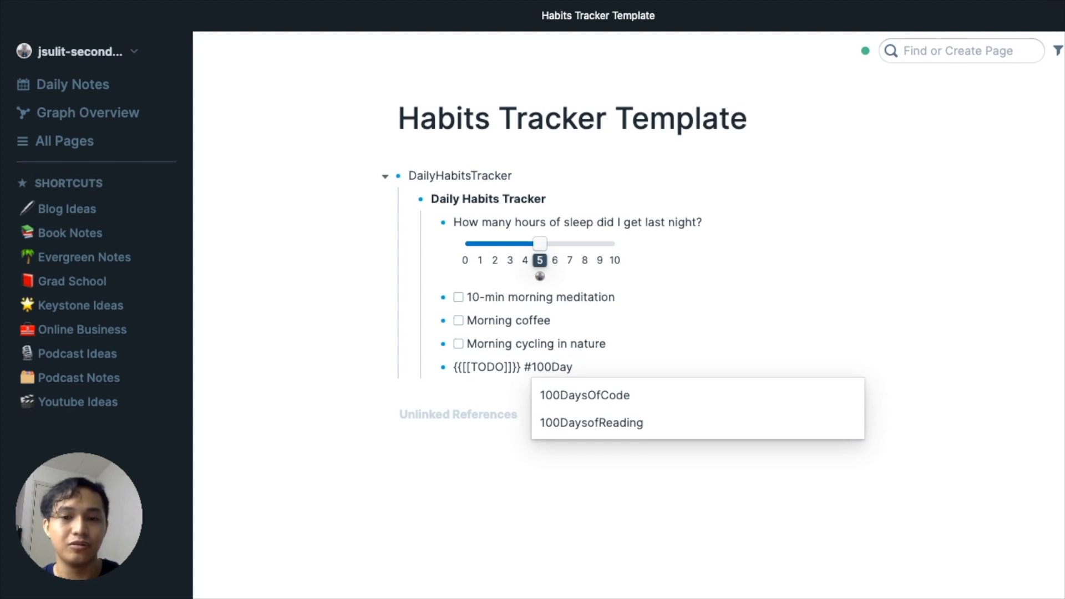
pyautogui.press('Down')
pyautogui.press('Return')
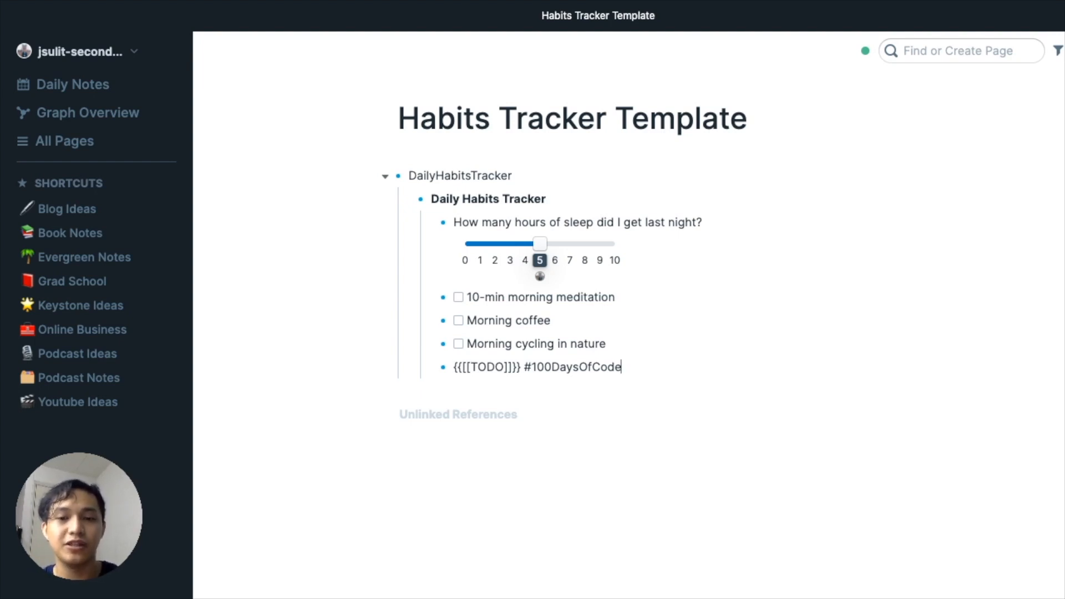
# Add the habit "EOD gratitude practice" with a TODO checkbox as a new block below #100DaysOfCode.
pyautogui.press('Return')
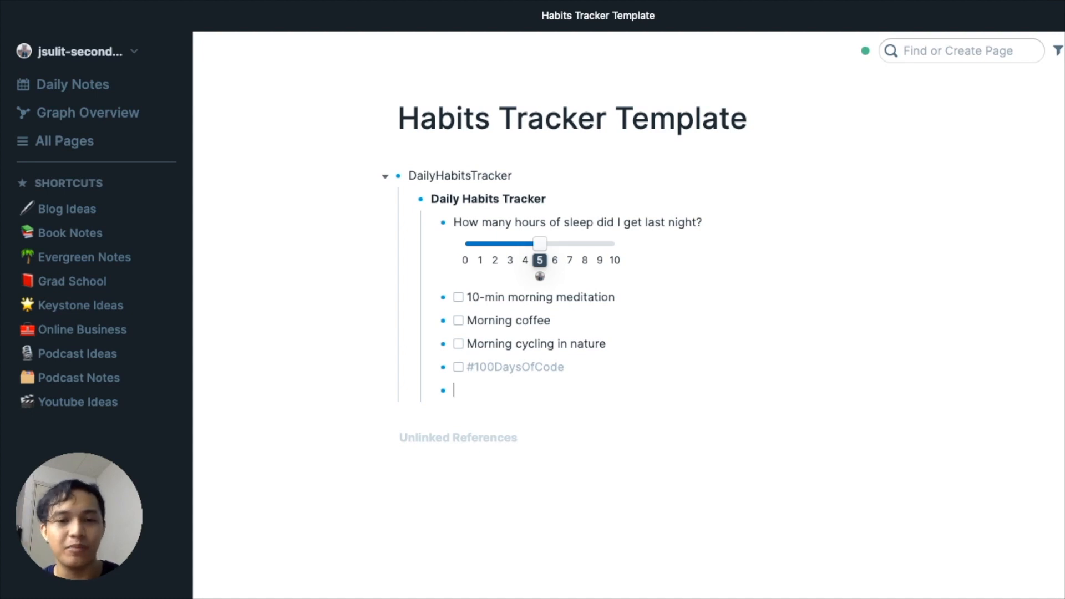
pyautogui.write('EOD')
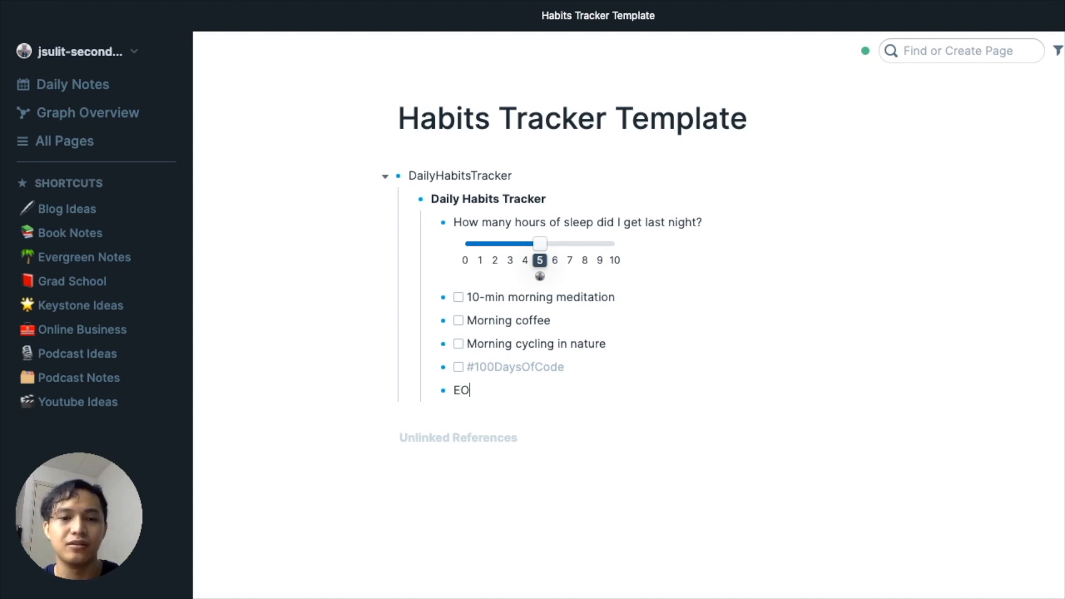
pyautogui.press('BackSpace')
pyautogui.press('BackSpace')
pyautogui.press('BackSpace')
pyautogui.write('/')
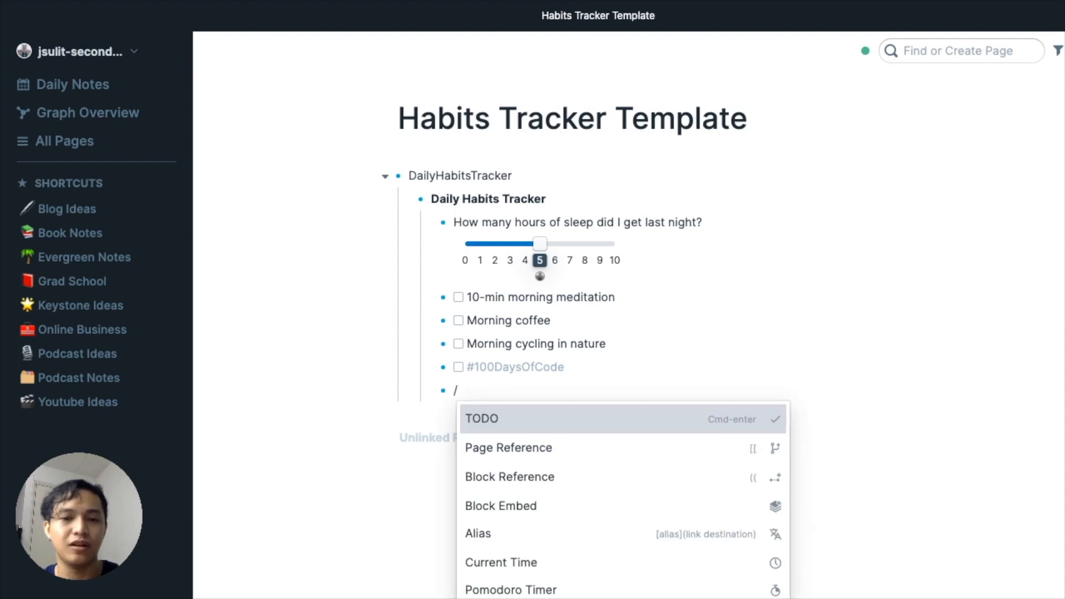
pyautogui.press('Return')
pyautogui.write('EOD')
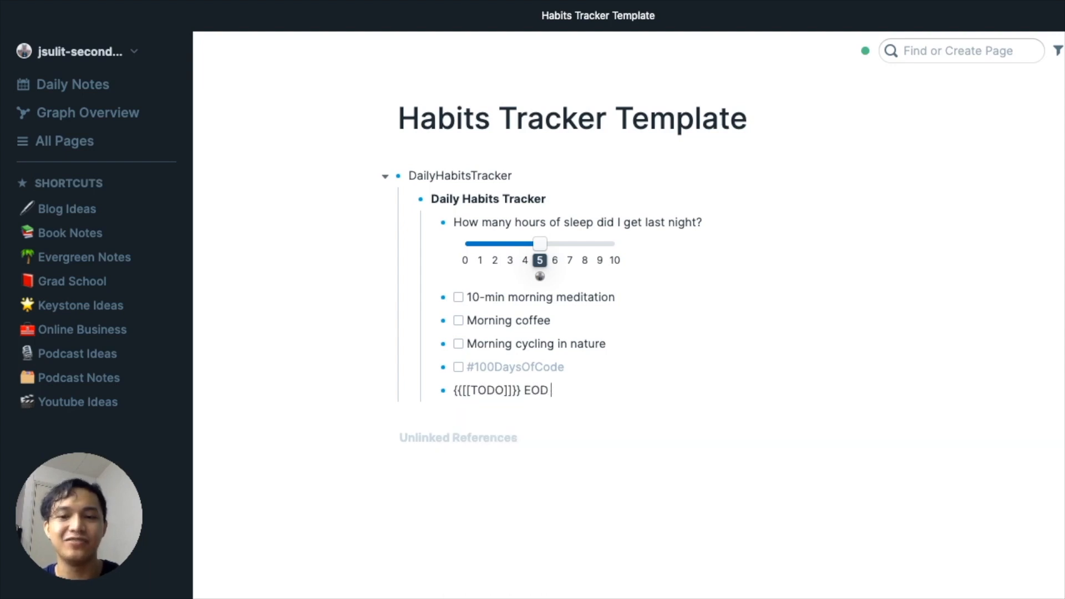
pyautogui.write('gratitude practice')
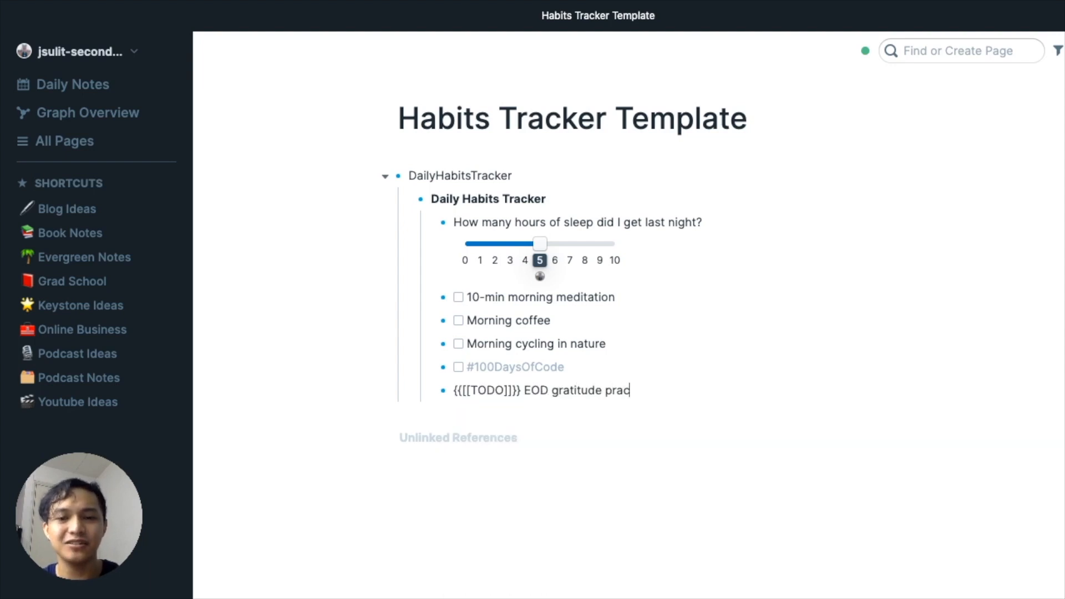
# Add a new TODO checkbox block with the page tag #100DaysofReading below the gratitude habit.
pyautogui.press('Return')
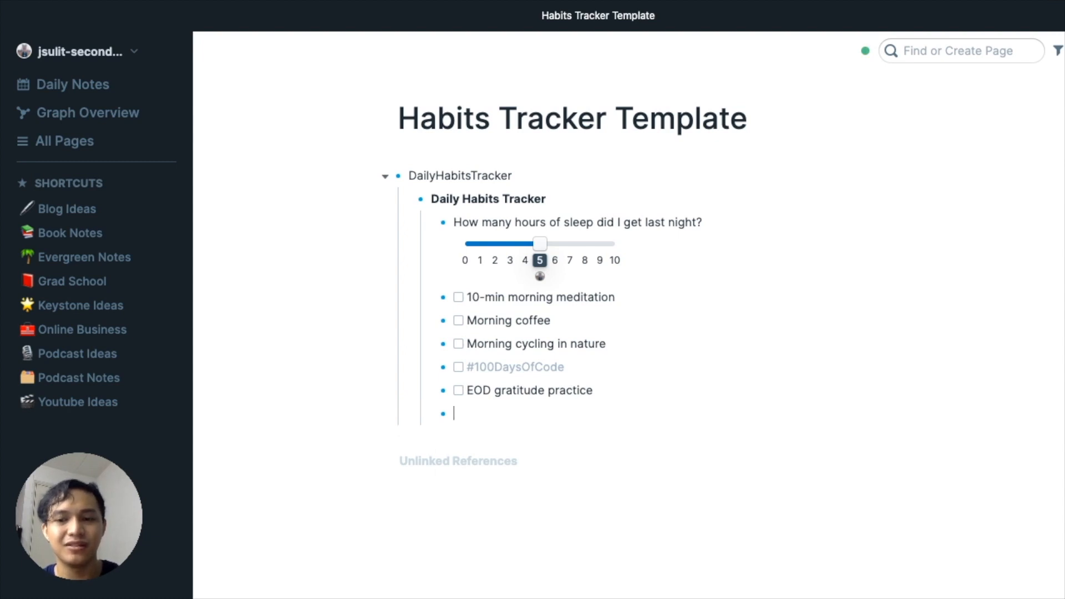
pyautogui.write('/')
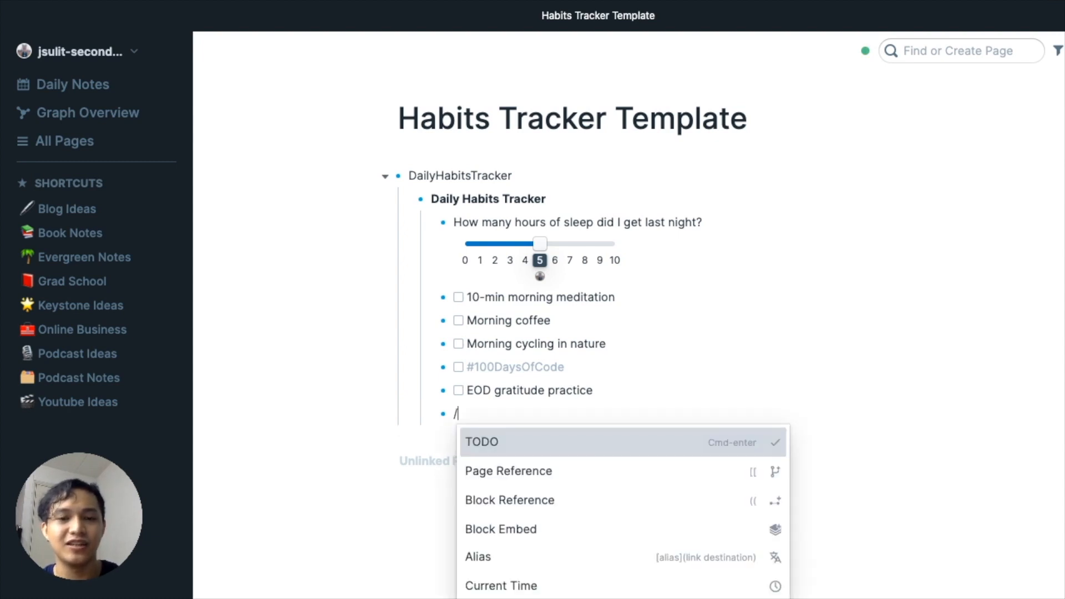
pyautogui.press('Return')
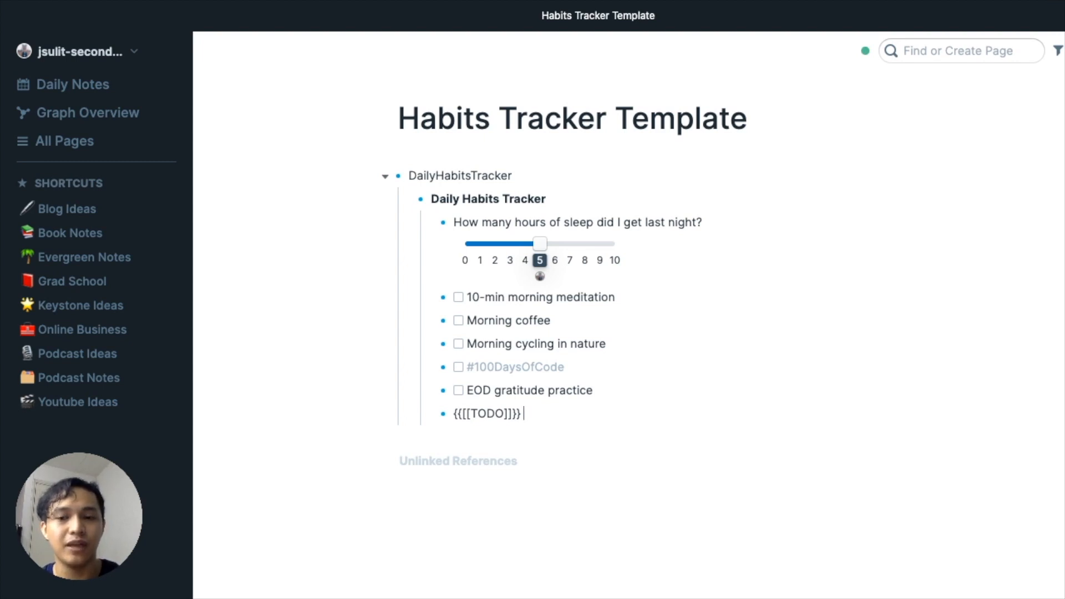
pyautogui.write('#1')
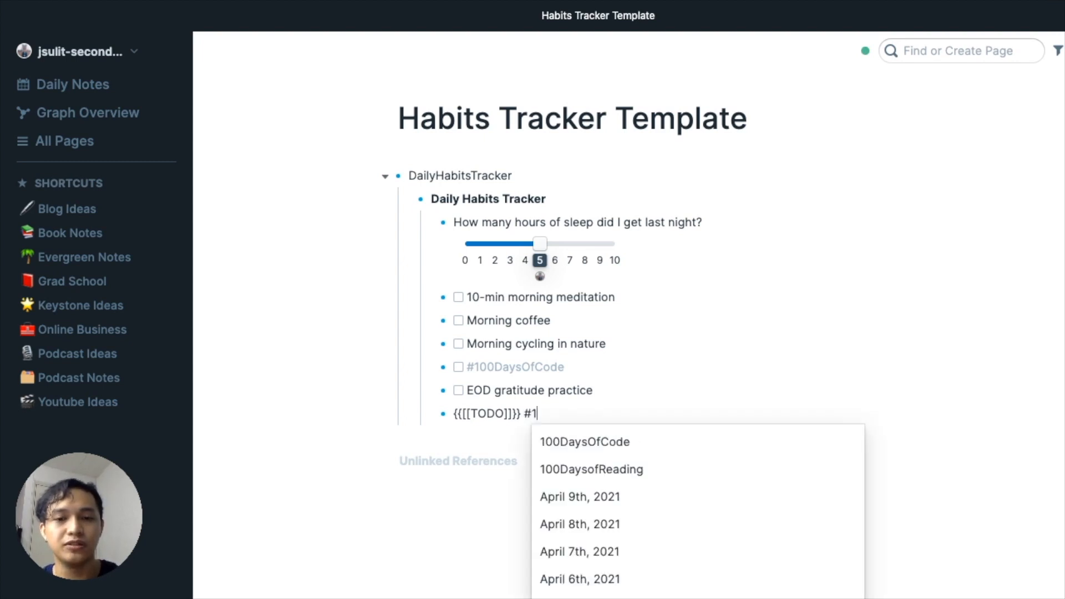
pyautogui.press('Down')
pyautogui.press('Down')
pyautogui.press('Return')
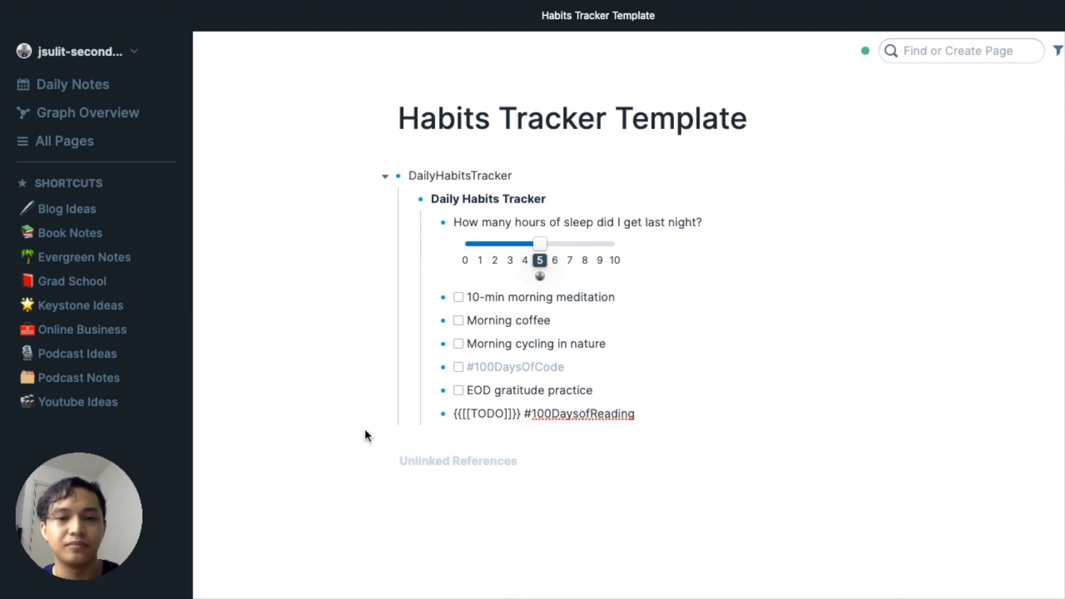
pyautogui.click(520, 438)
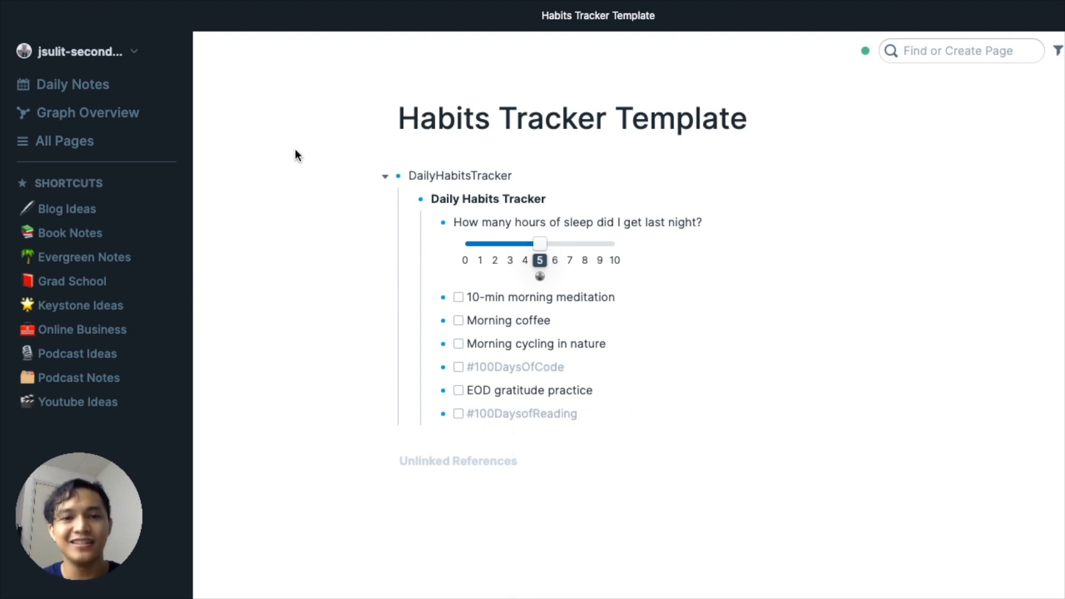
# Tag the parent DailyHabitsTracker block with #roam/templates and collapse its nested blocks.
pyautogui.click(384, 179)
pyautogui.click(384, 180)
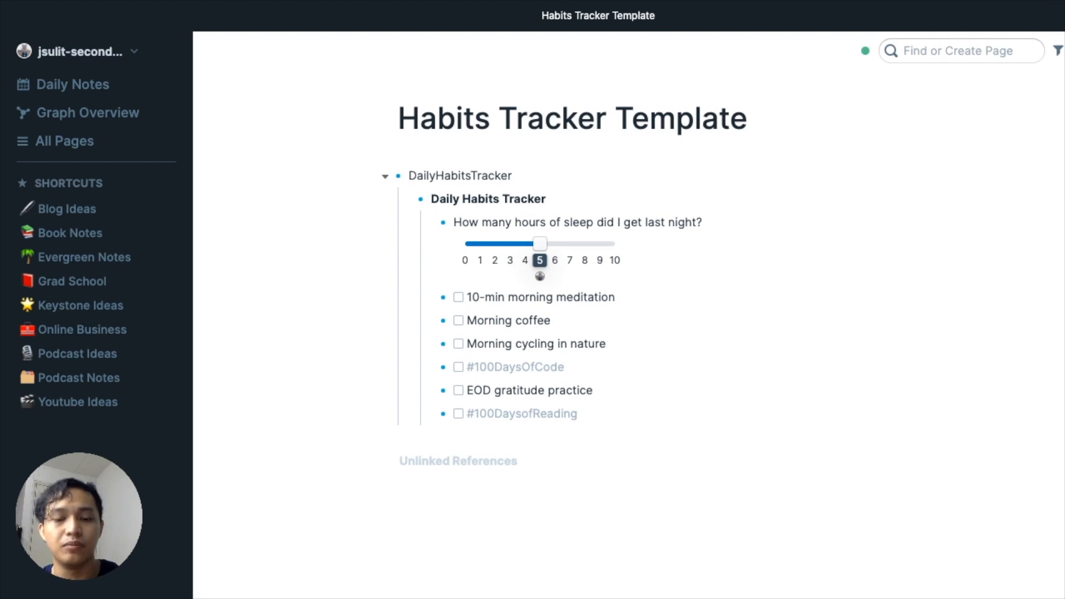
pyautogui.write('#r')
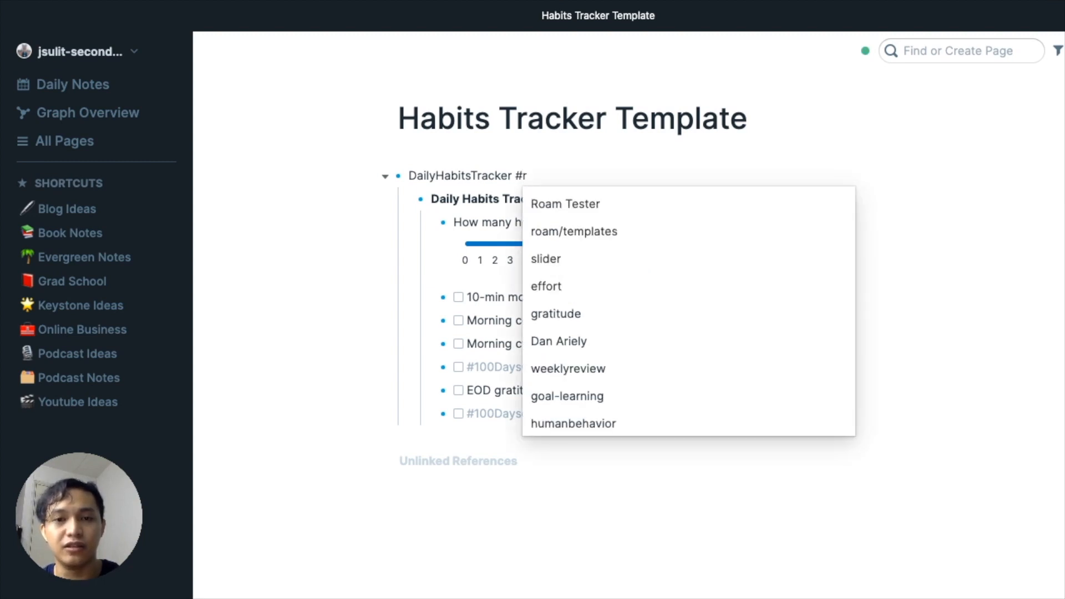
pyautogui.write('oam/')
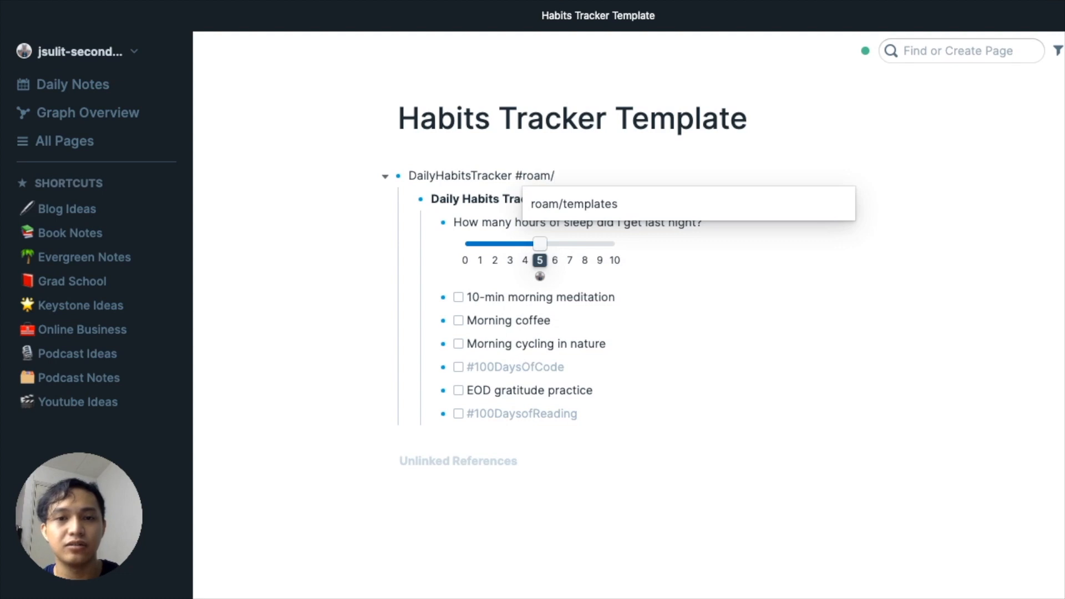
pyautogui.press('Return')
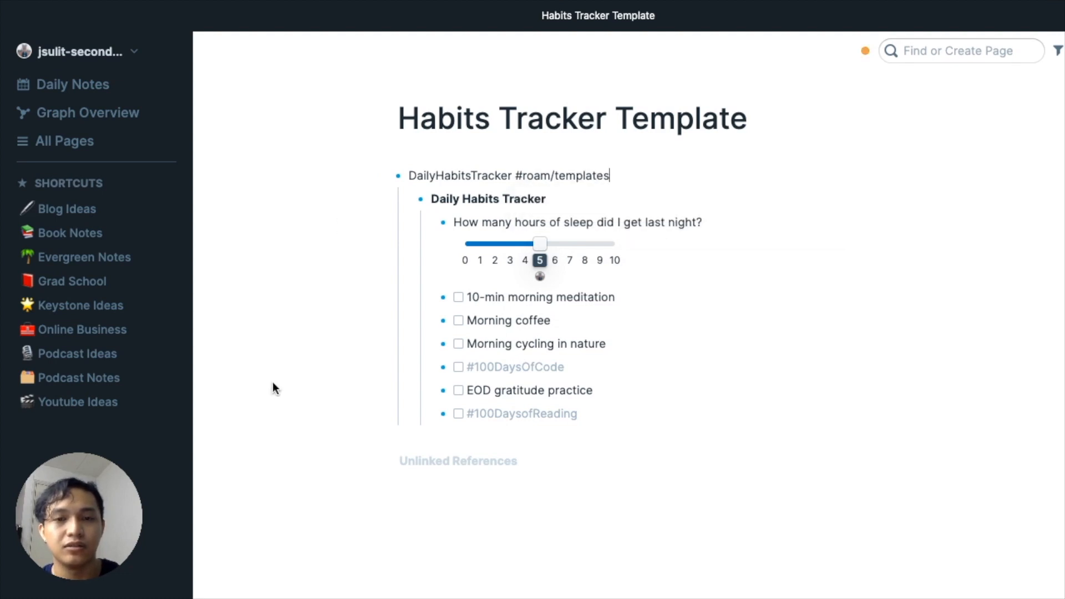
pyautogui.press('Escape')
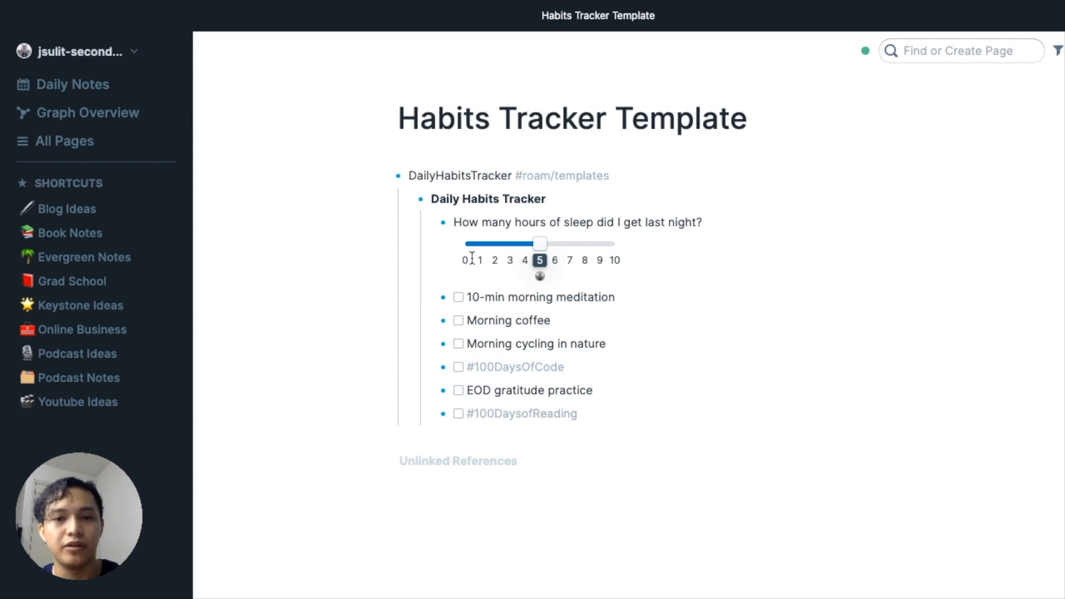
pyautogui.click(384, 178)
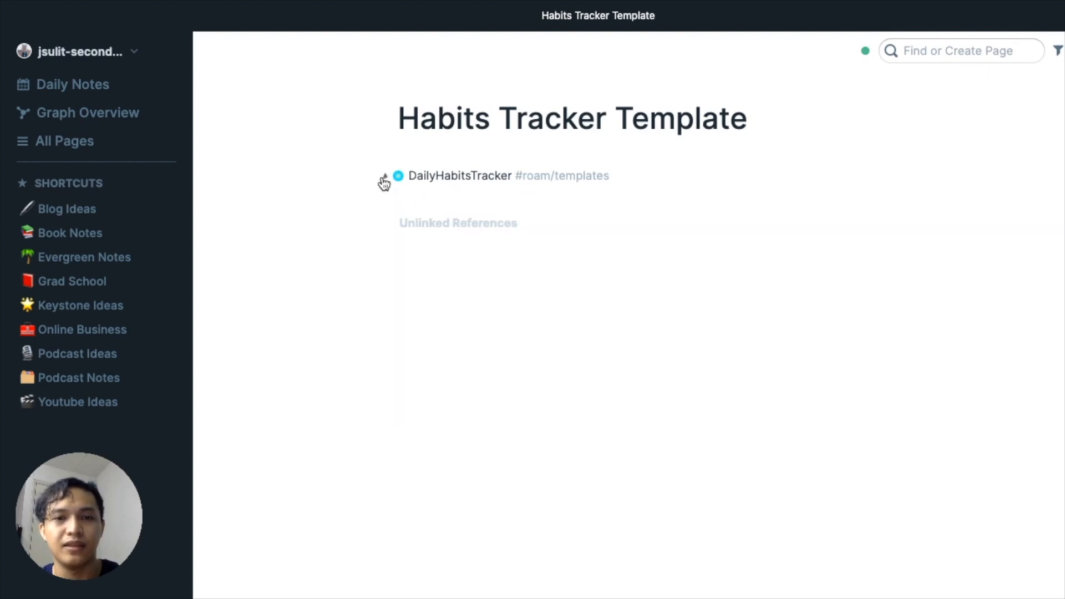
# Insert the DailyHabitsTracker template as a new block below "Morning routine" in the April 24th, 2021 daily note.
pyautogui.click(83, 98)
pyautogui.click(534, 178)
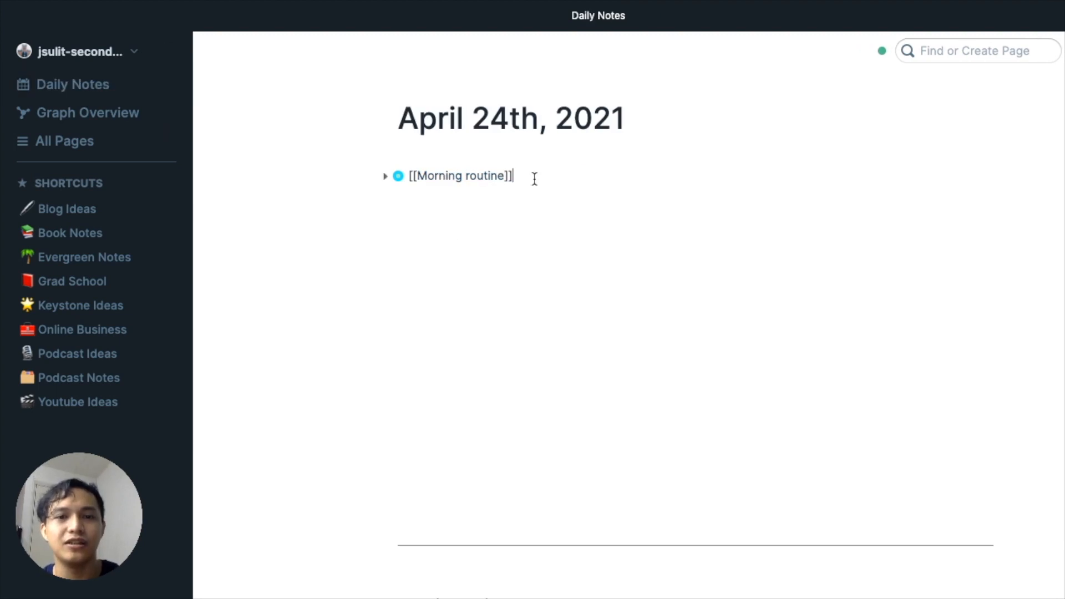
pyautogui.press('Return')
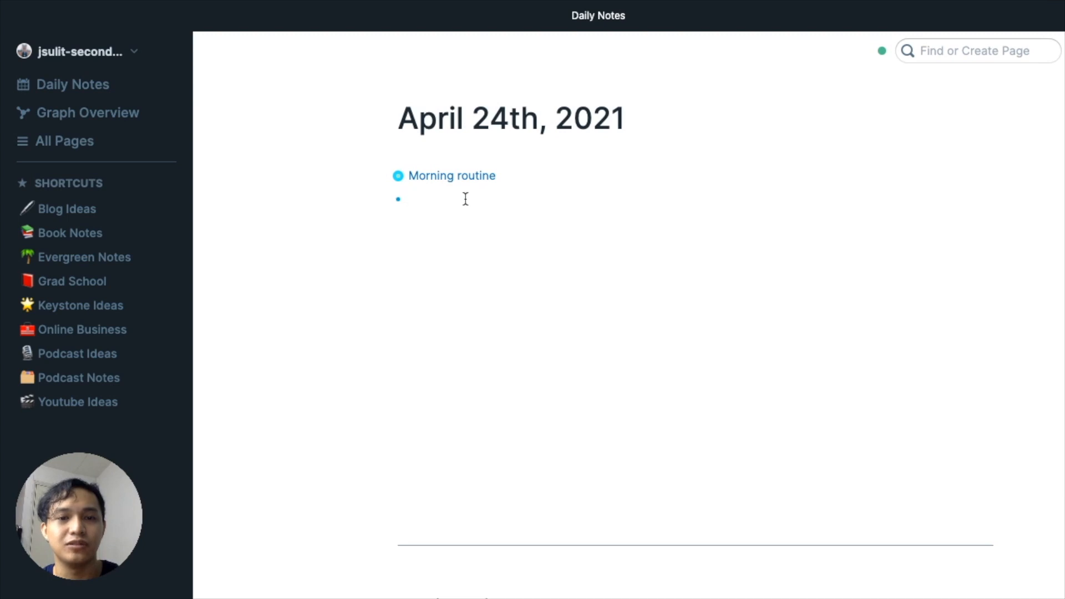
pyautogui.write(';;')
pyautogui.press('Down')
pyautogui.press('Down')
pyautogui.press('Down')
pyautogui.press('Down')
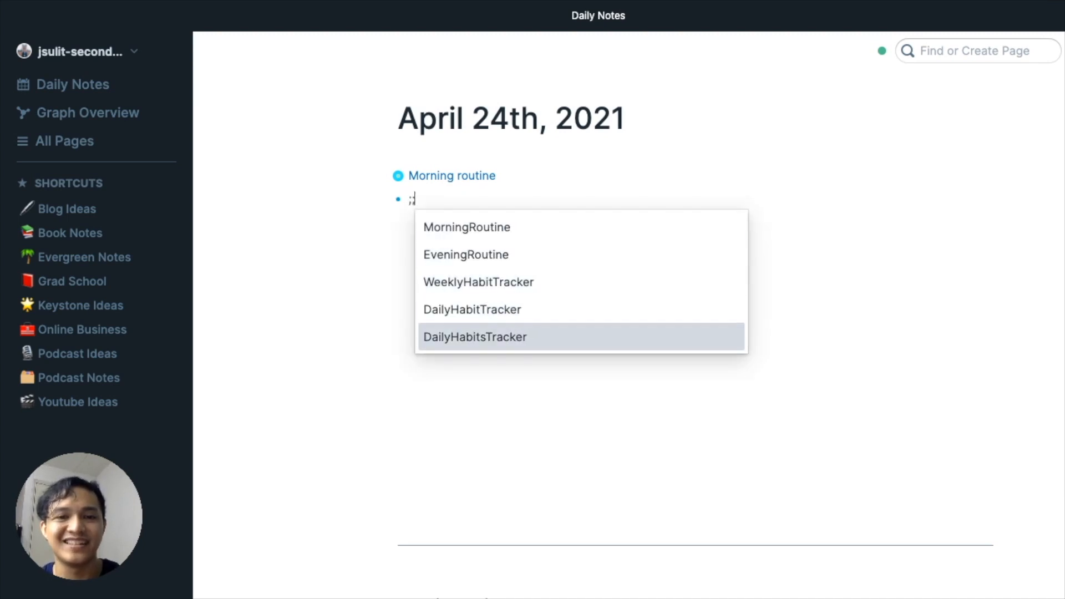
pyautogui.press('Return')
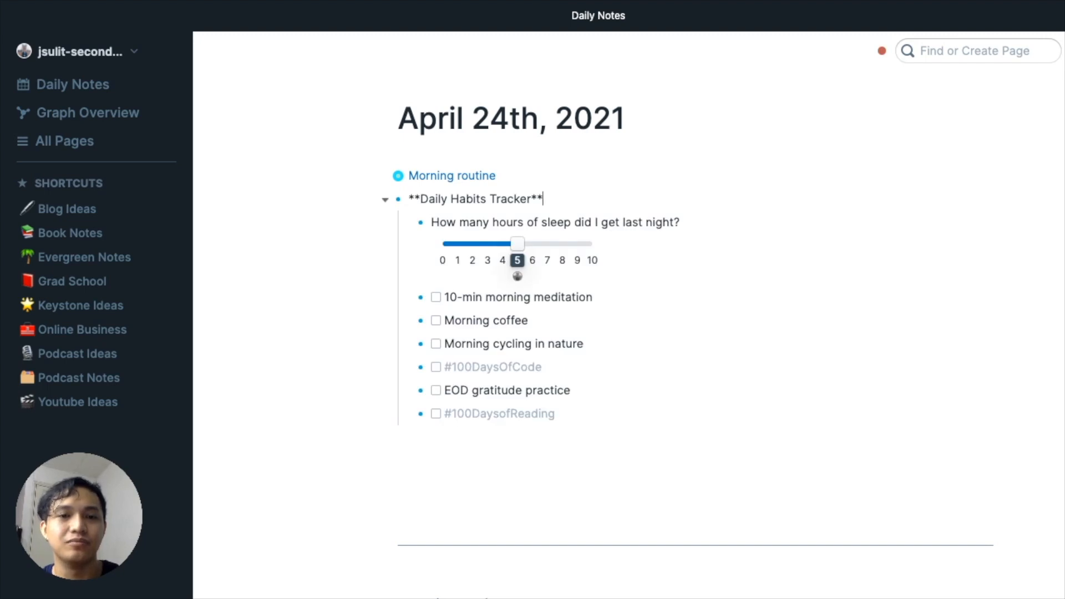
pyautogui.click(591, 495)
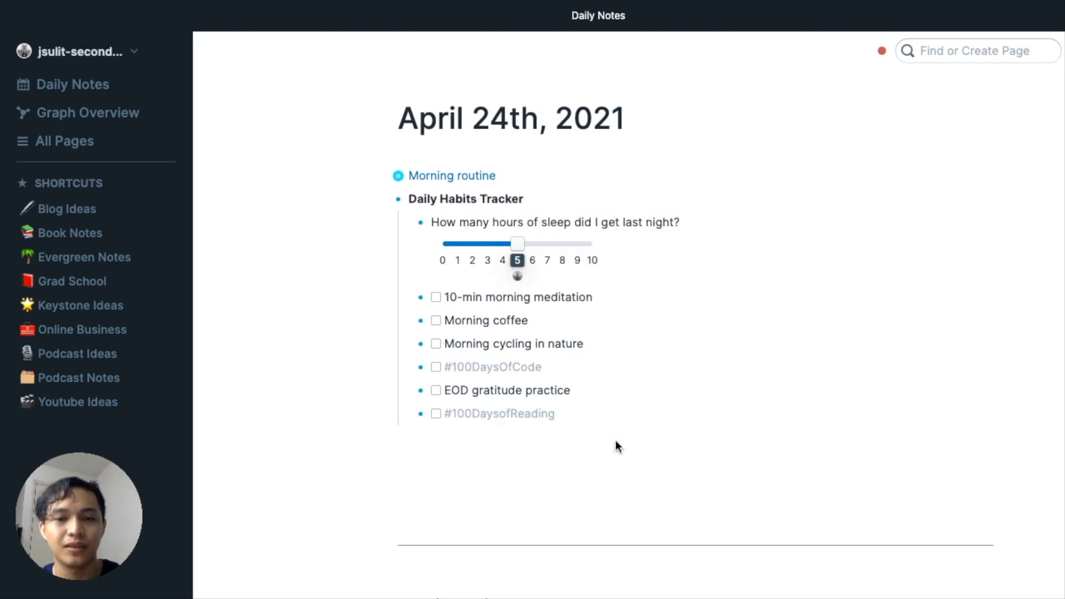
# Mark #100DaysOfCode, Morning coffee, #100DaysofReading and EOD gratitude practice as done, and set the sleep slider to 10.
pyautogui.click(436, 366)
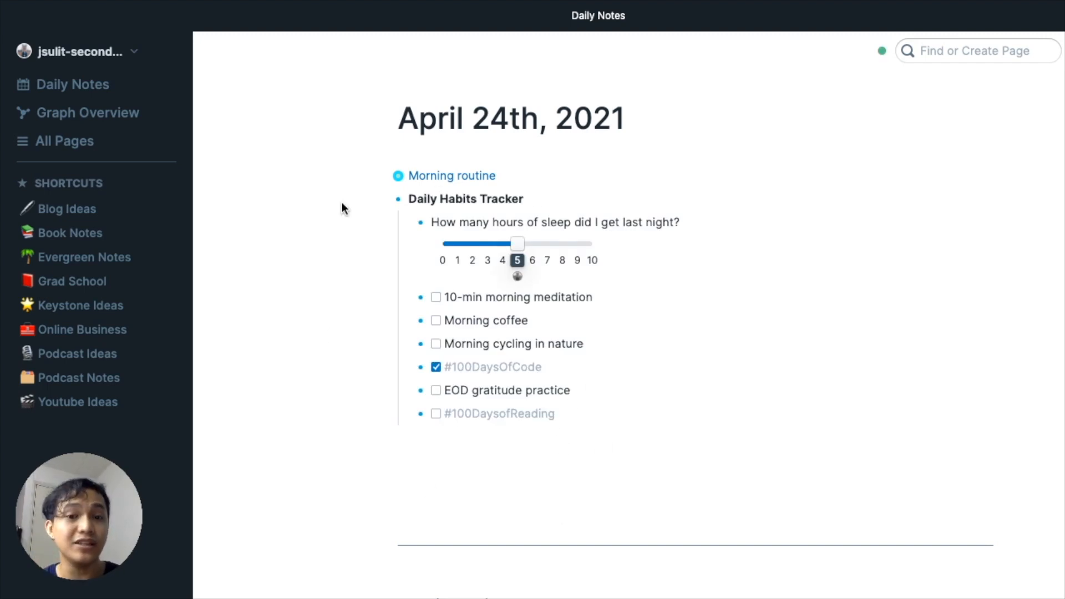
pyautogui.click(436, 321)
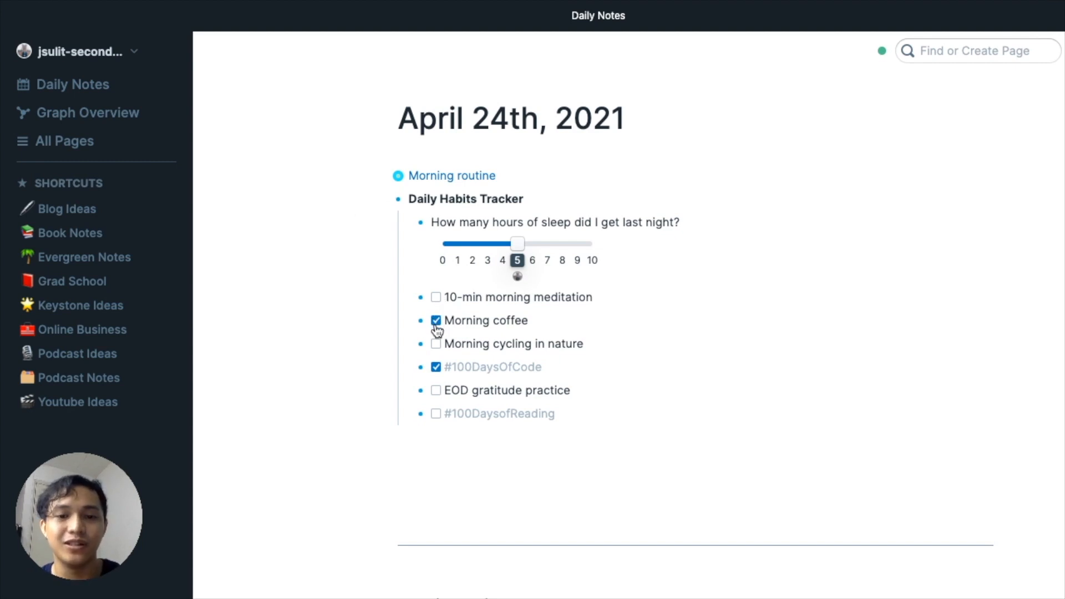
pyautogui.click(436, 414)
pyautogui.click(436, 391)
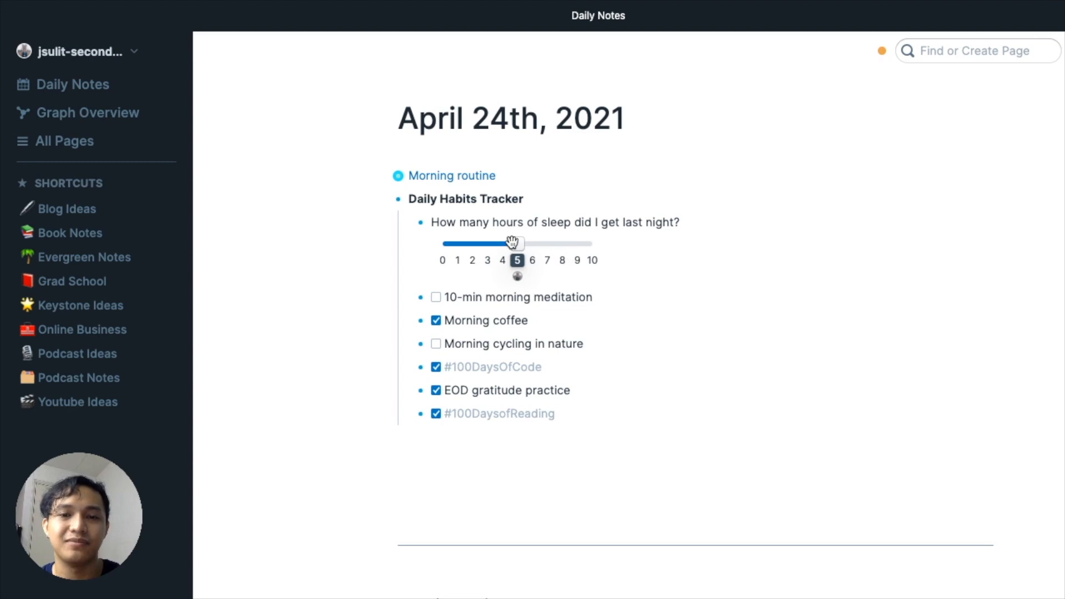
pyautogui.moveTo(518, 245); pyautogui.dragTo(597, 260)
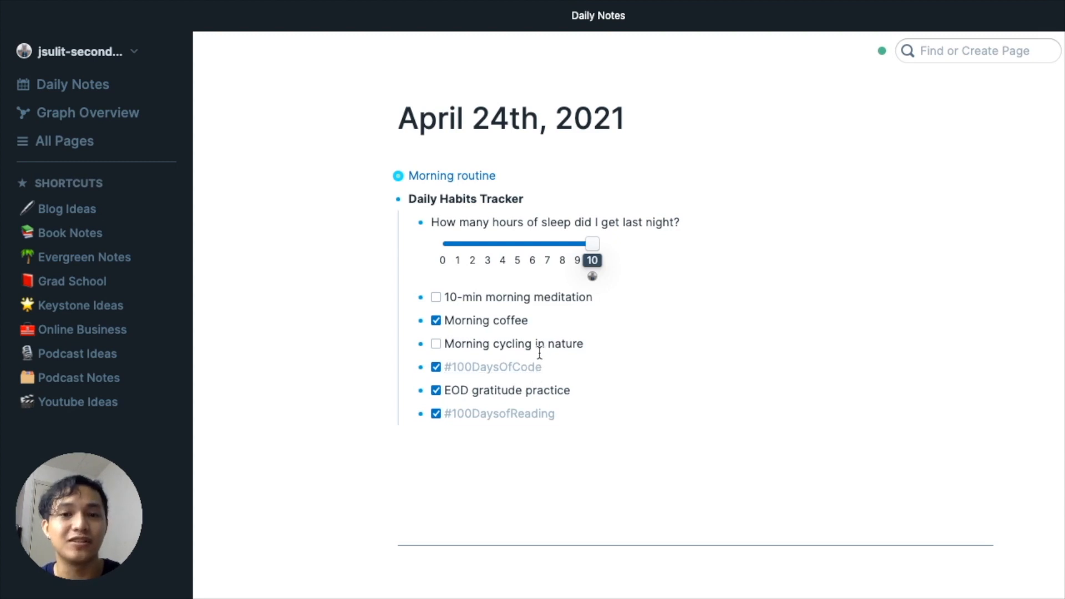
# Open the #100DaysOfCode page and examine its linked references to review the habit's completion across the daily notes.
pyautogui.click(522, 374)
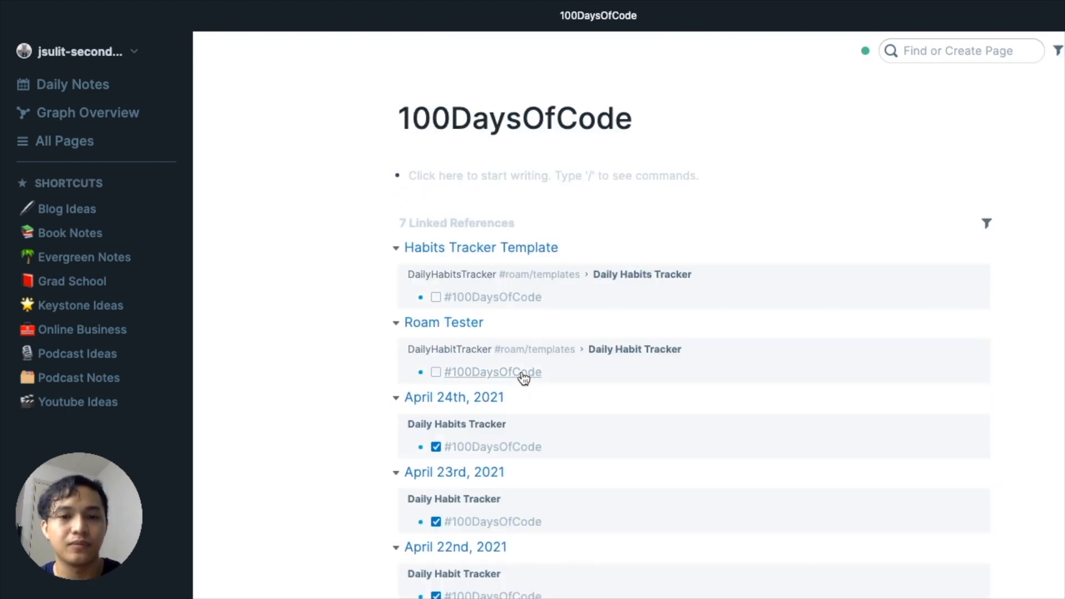
pyautogui.scroll(-2, 563, 418)
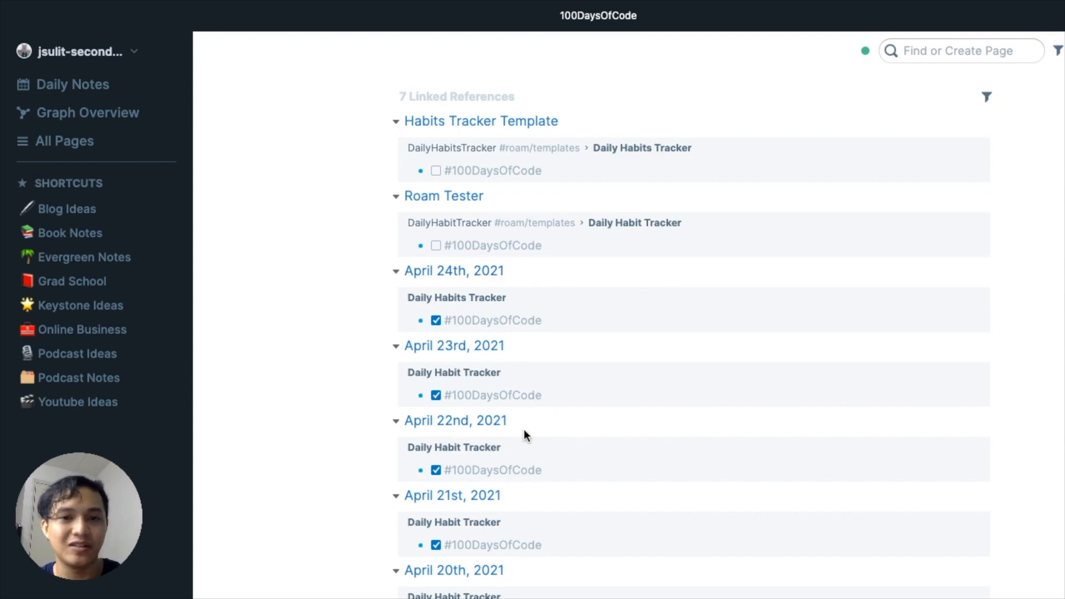
pyautogui.scroll(1, 525, 435)
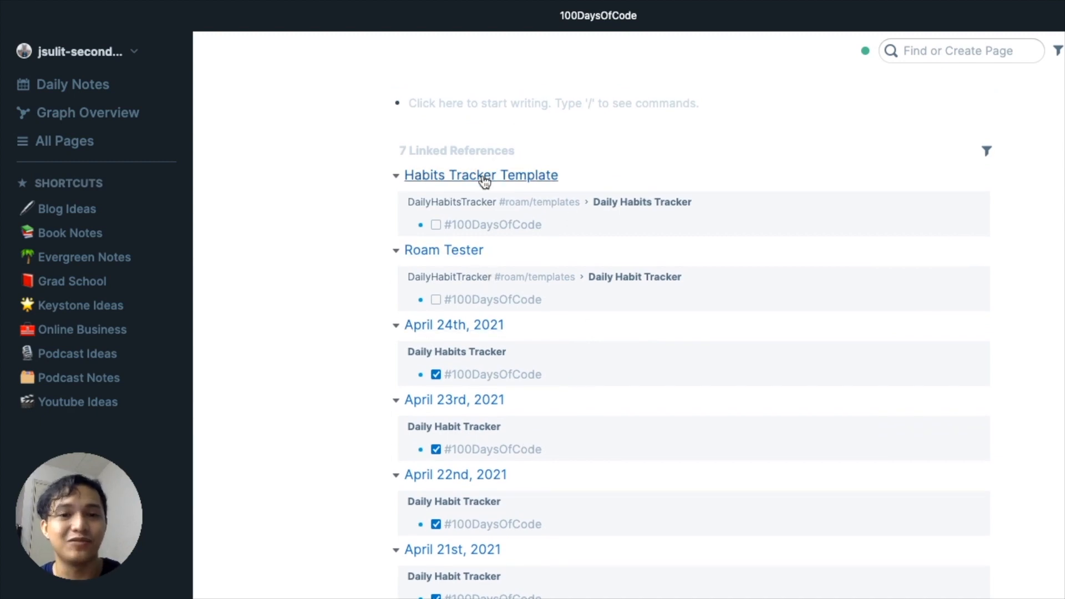
pyautogui.scroll(-1, 527, 433)
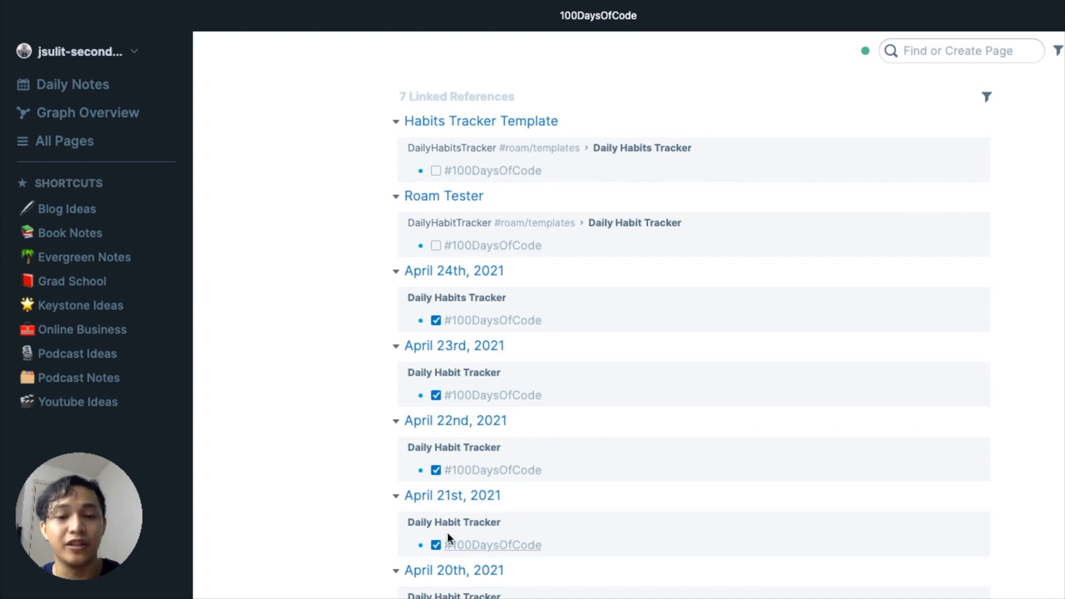
pyautogui.scroll(3, 514, 397)
pyautogui.scroll(-3, 513, 397)
pyautogui.scroll(3, 513, 397)
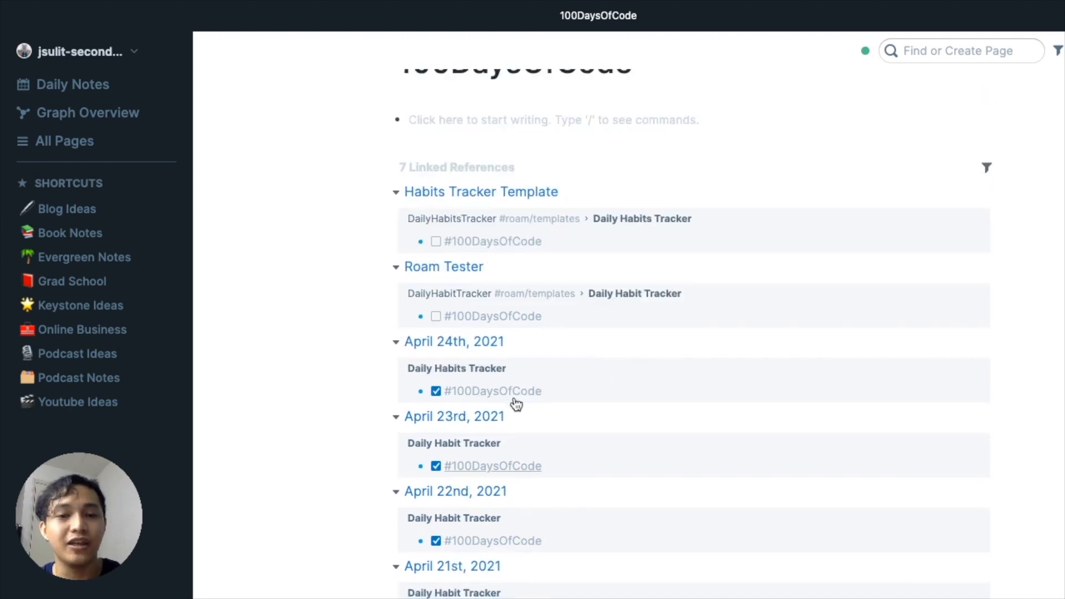
pyautogui.scroll(-3, 513, 397)
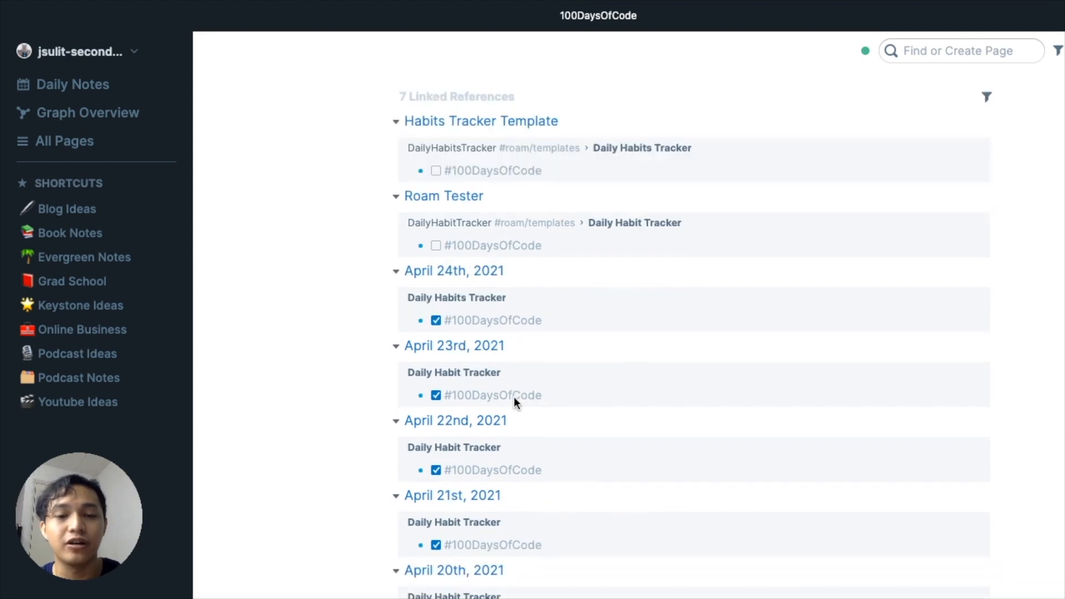
pyautogui.scroll(3, 513, 402)
pyautogui.scroll(-3, 515, 403)
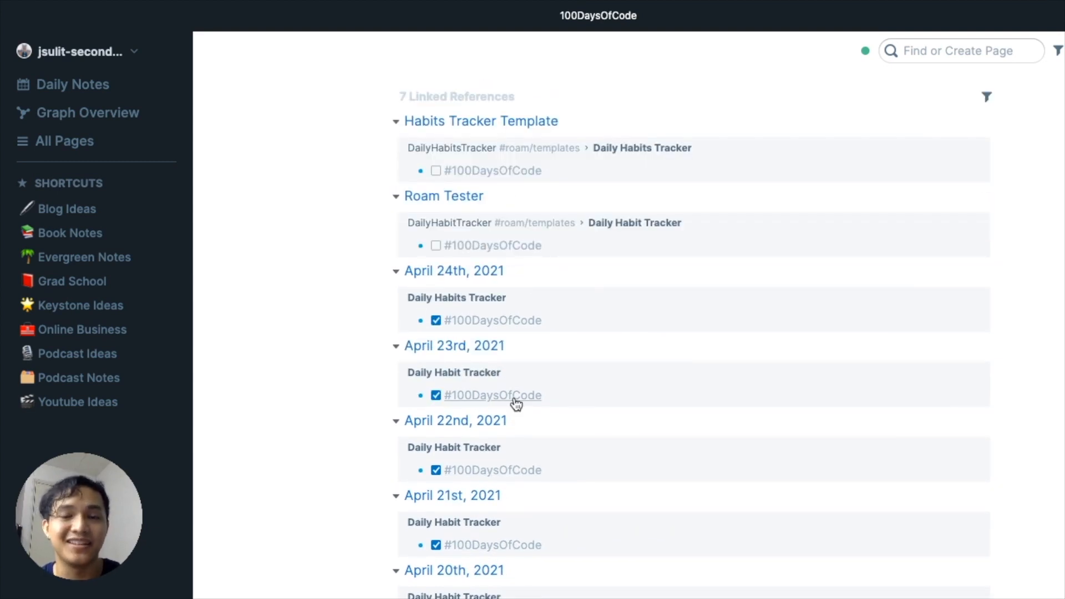
# Return to the daily notes and open the recent page Habits Tracker Template.
pyautogui.click(72, 84)
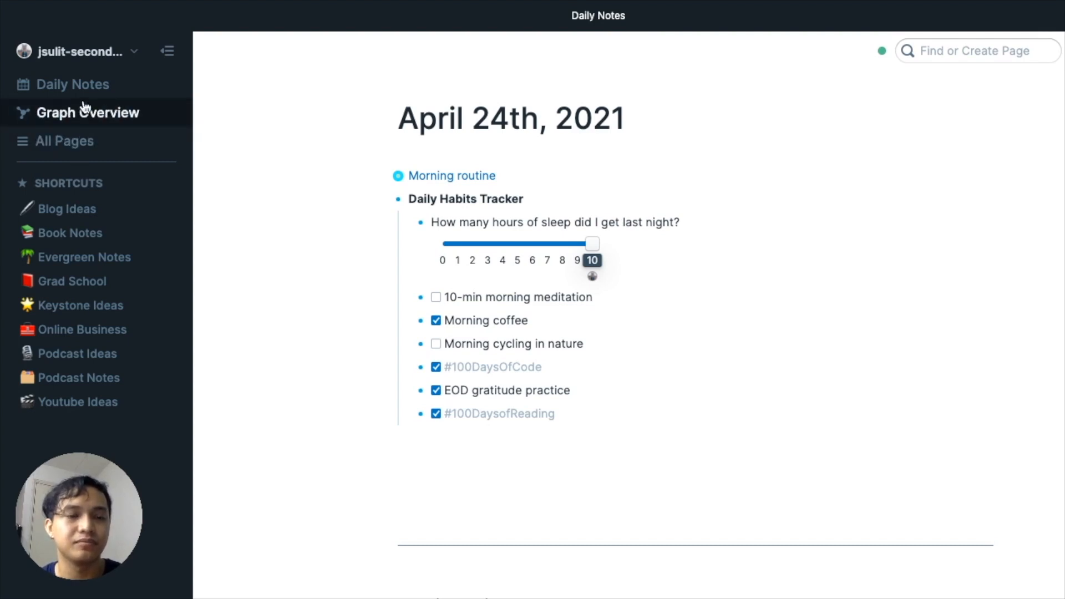
pyautogui.click(953, 50)
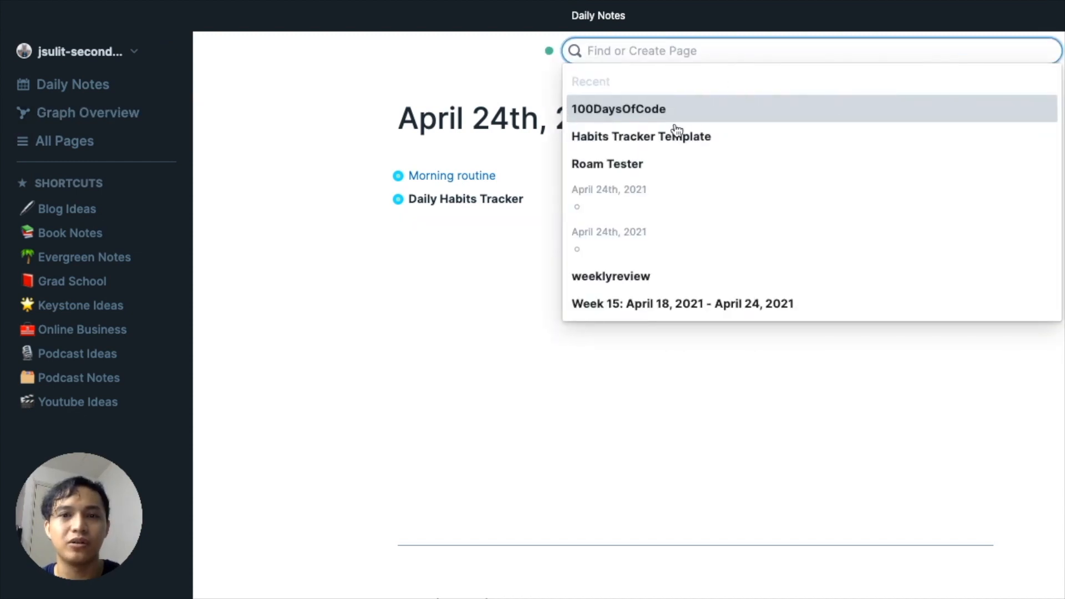
pyautogui.click(664, 139)
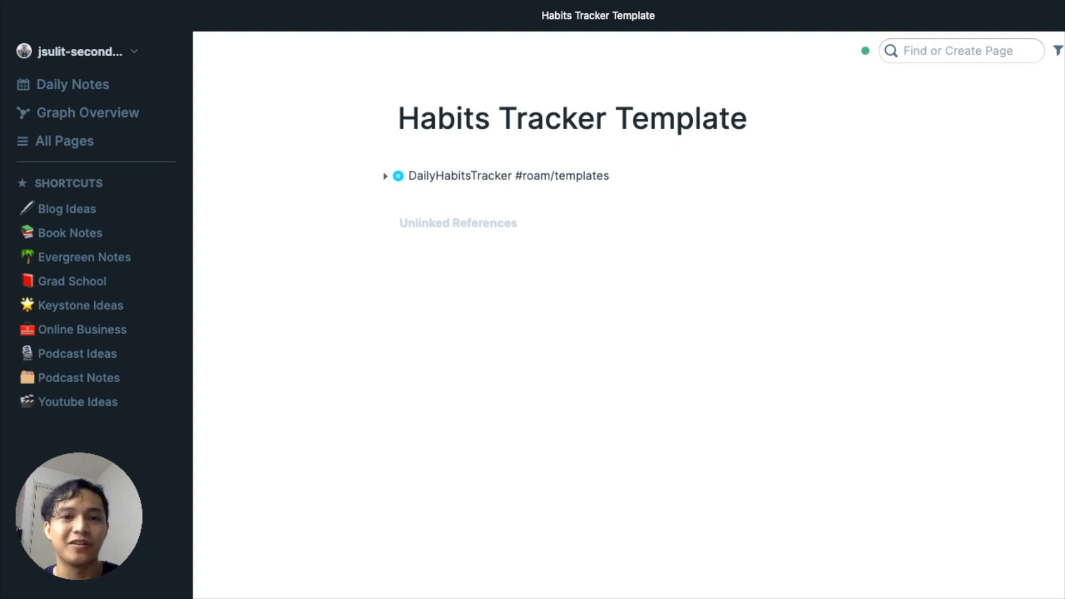
# Add a WeeklyHabitsTracker block tagged #roam/templates below the DailyHabitsTracker block.
pyautogui.press('Return')
pyautogui.write('WeeklyHAbi')
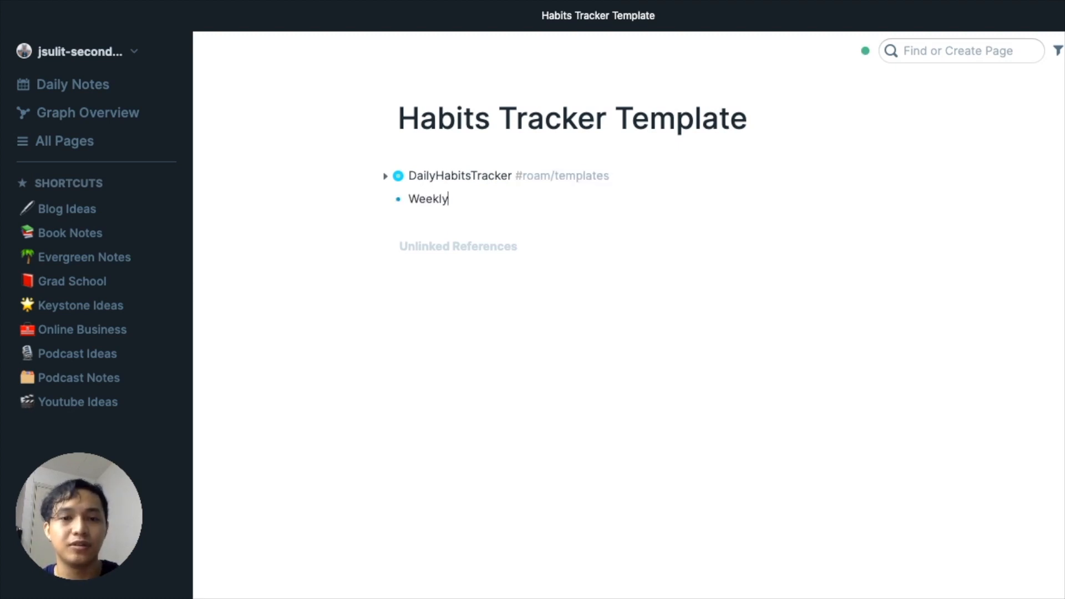
pyautogui.press('BackSpace')
pyautogui.press('BackSpace')
pyautogui.press('BackSpace')
pyautogui.write('a')
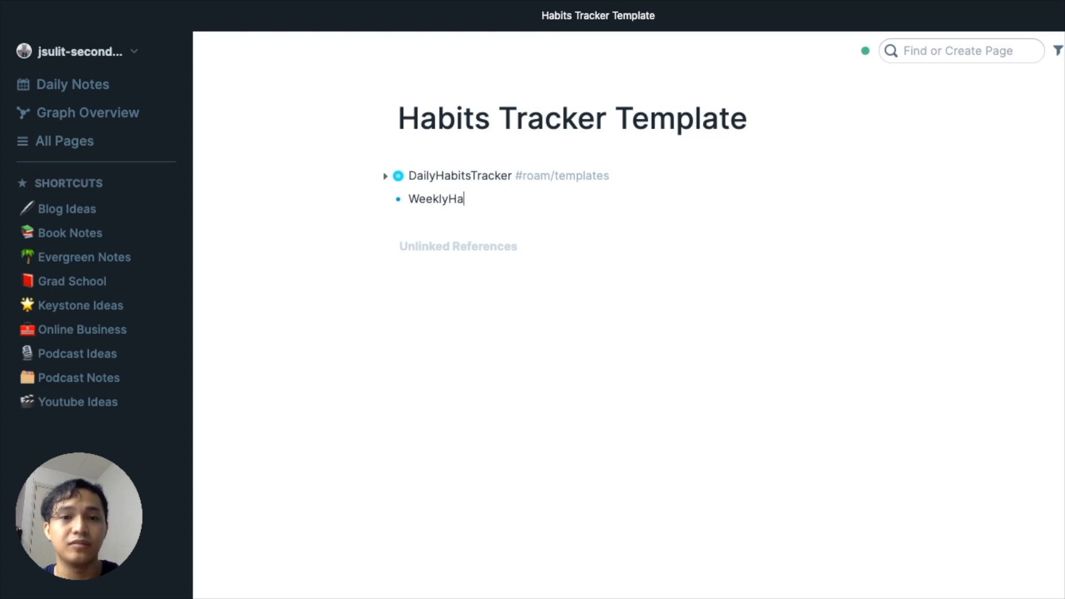
pyautogui.write('bitsTr')
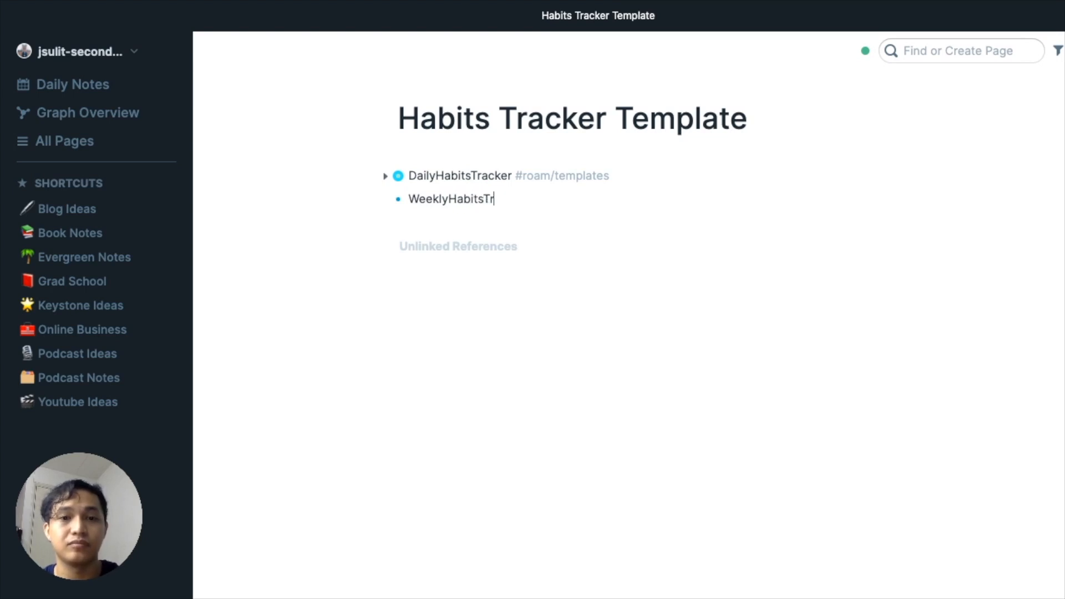
pyautogui.write('acker ')
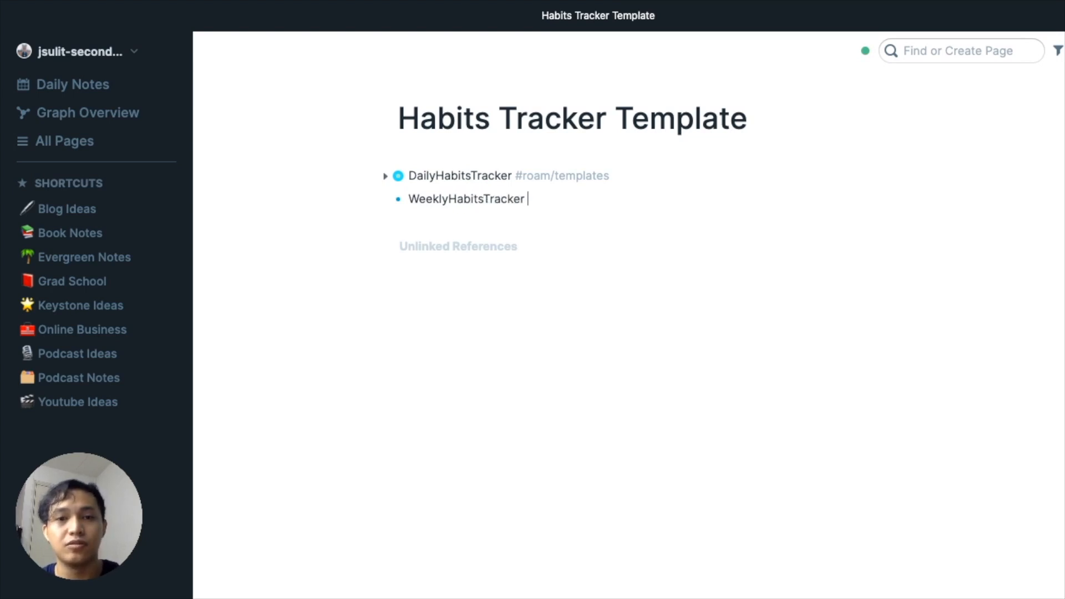
pyautogui.write('#roam')
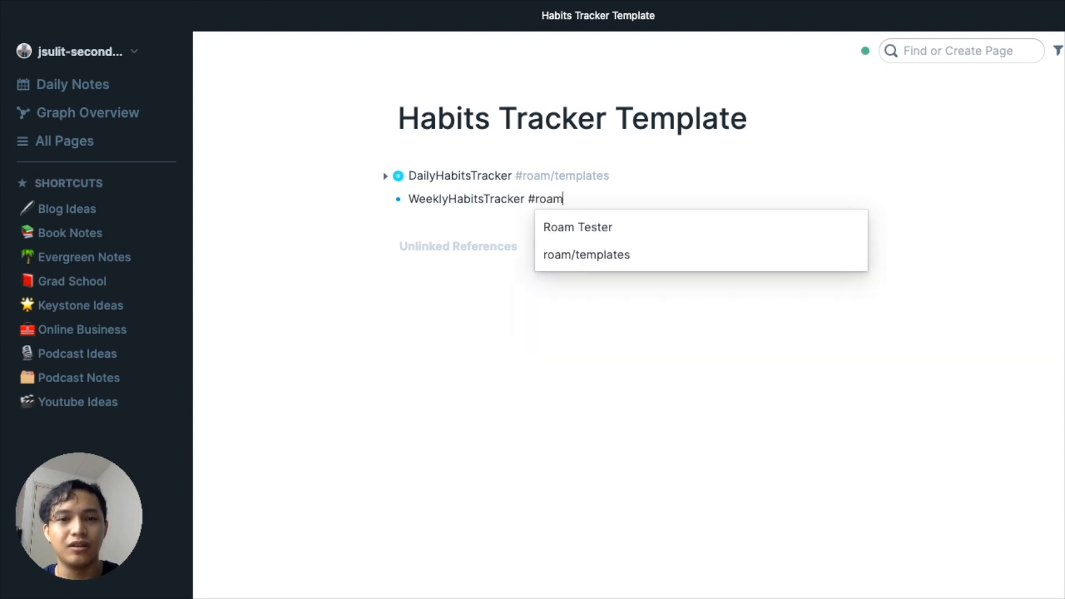
pyautogui.press('Down')
pyautogui.press('Down')
pyautogui.press('Return')
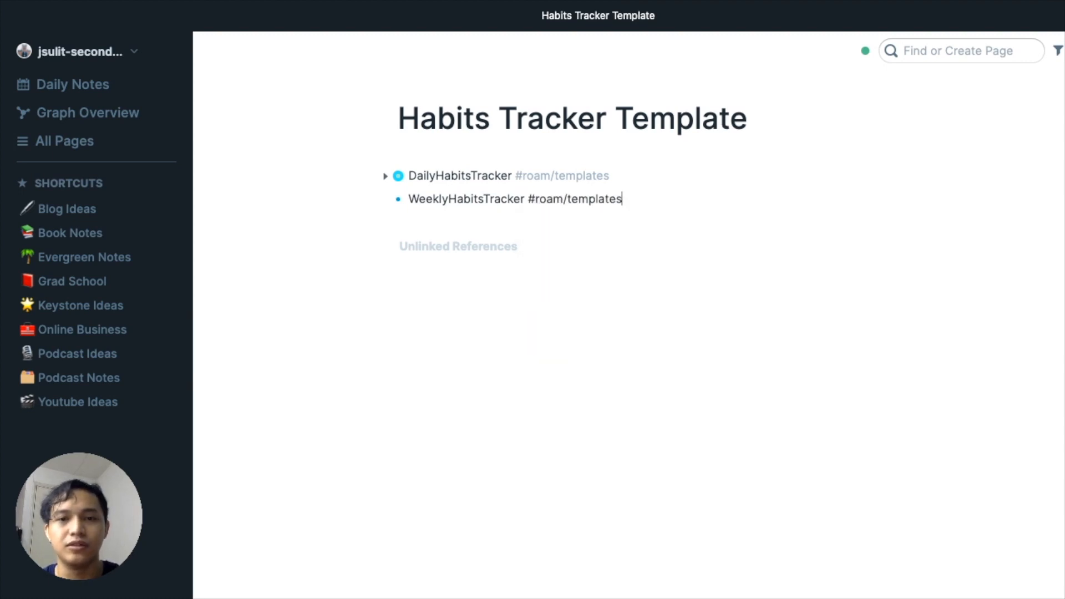
# Nest a bold "Weekly Habits Tracker" heading under the WeeklyHabitsTracker block.
pyautogui.press('Return')
pyautogui.press('Tab')
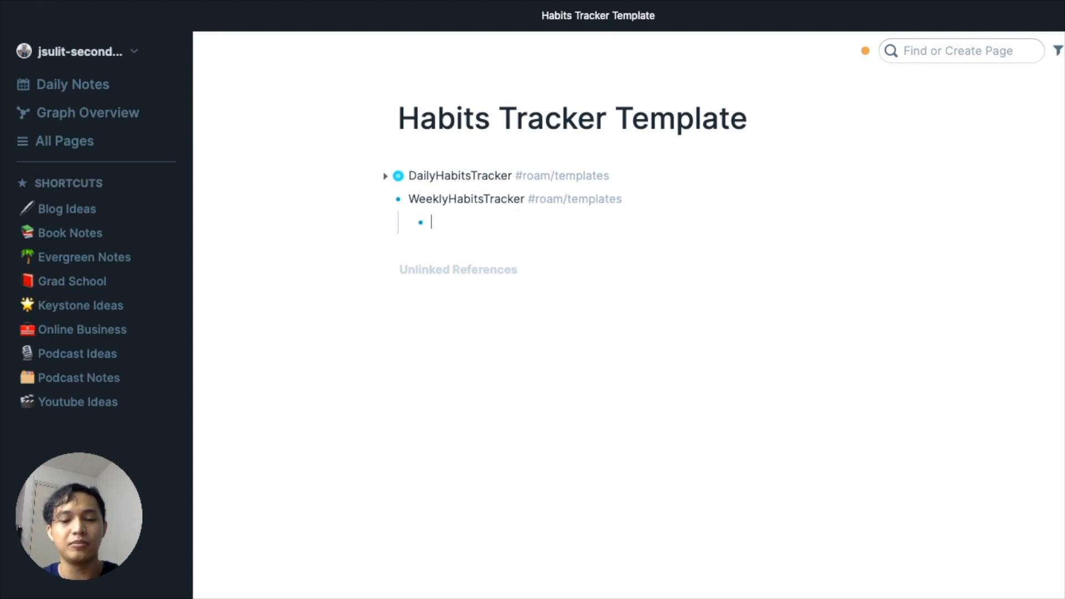
pyautogui.press('super+b')
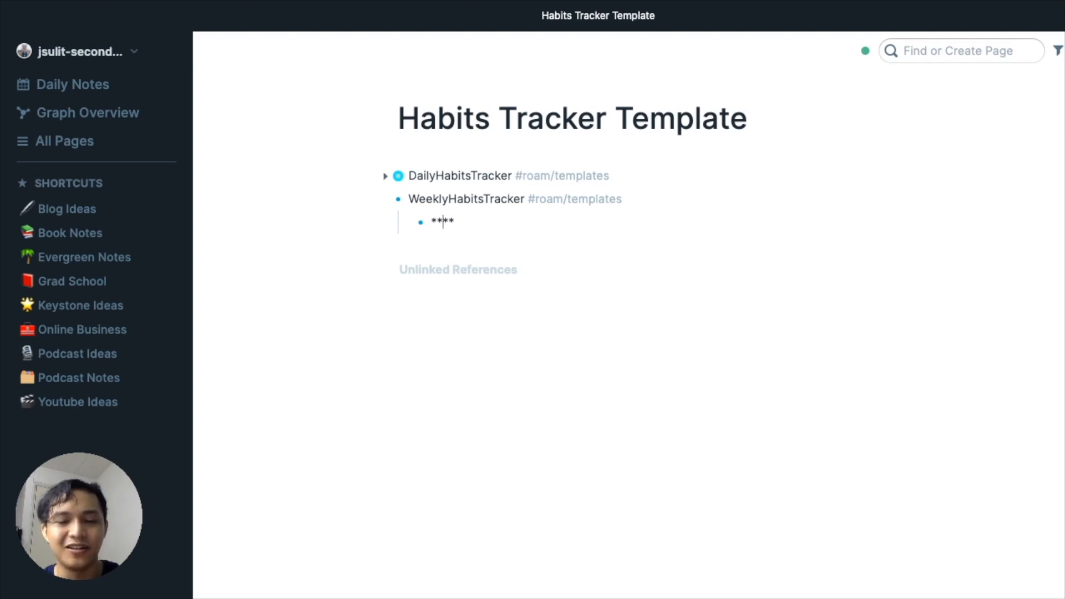
pyautogui.write('Weekly Habits Tracker')
# Insert a table component in a block nested under the bold Weekly Habits Tracker heading.
pyautogui.press('Return')
pyautogui.press('Tab')
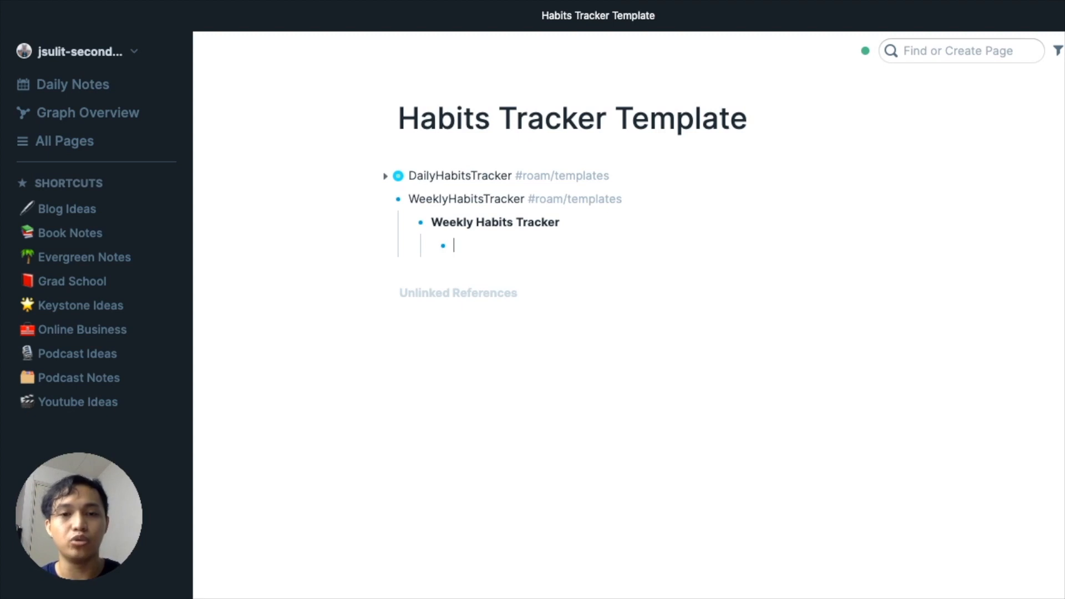
pyautogui.write('/')
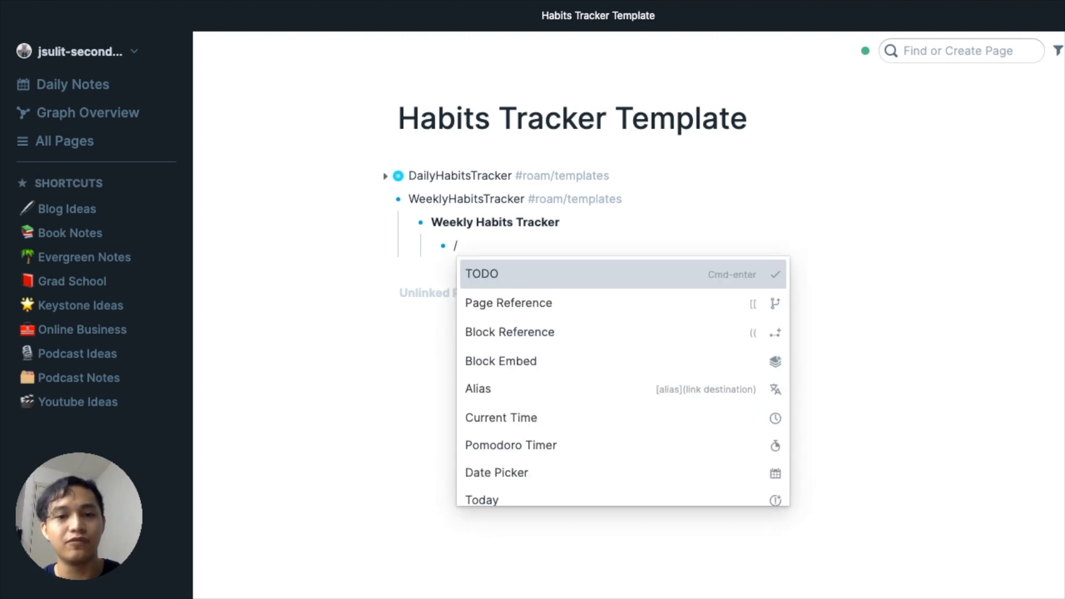
pyautogui.write('Tab')
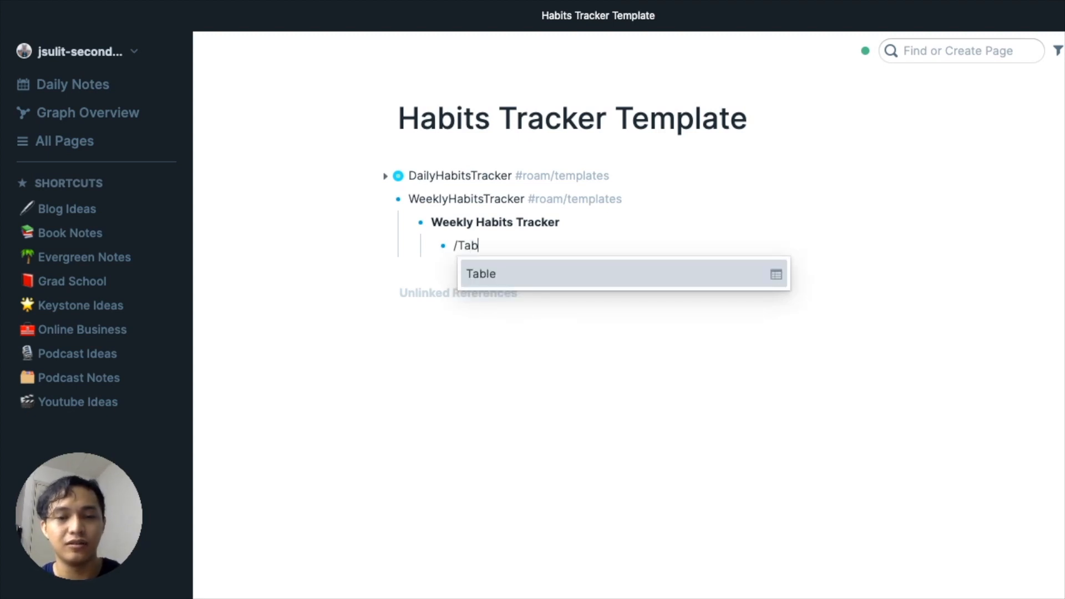
pyautogui.press('Return')
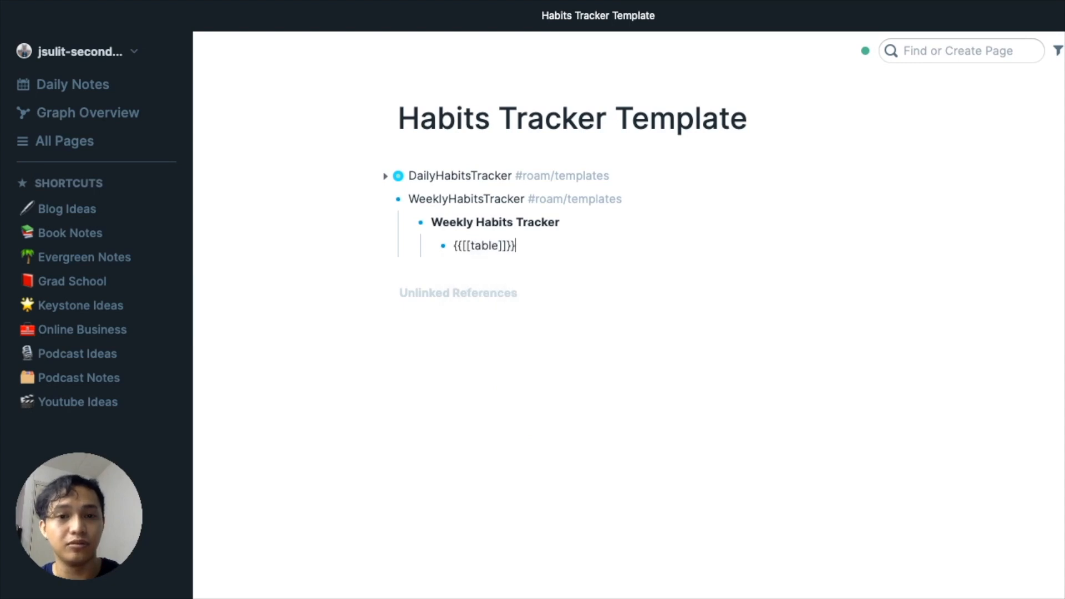
pyautogui.press('Return')
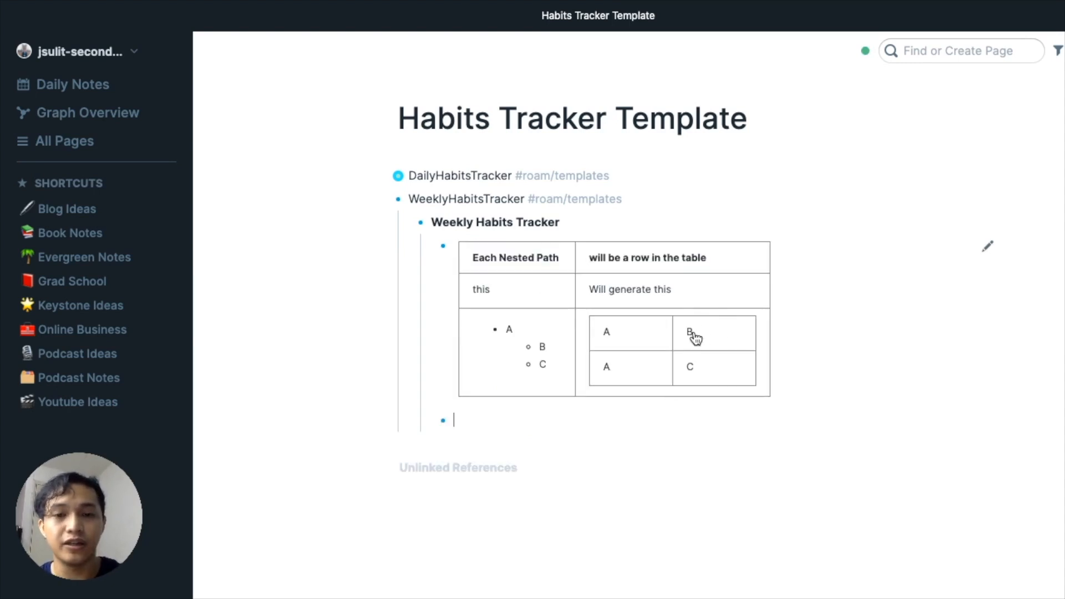
pyautogui.press('BackSpace')
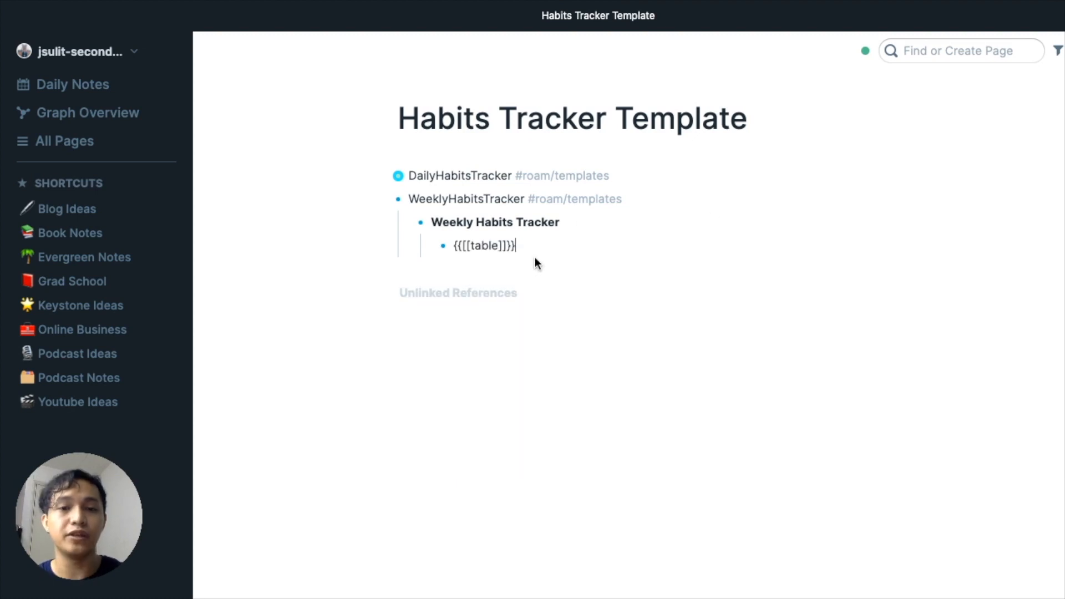
# Nest a "Habit" block under the table component as the table's first header cell.
pyautogui.press('Return')
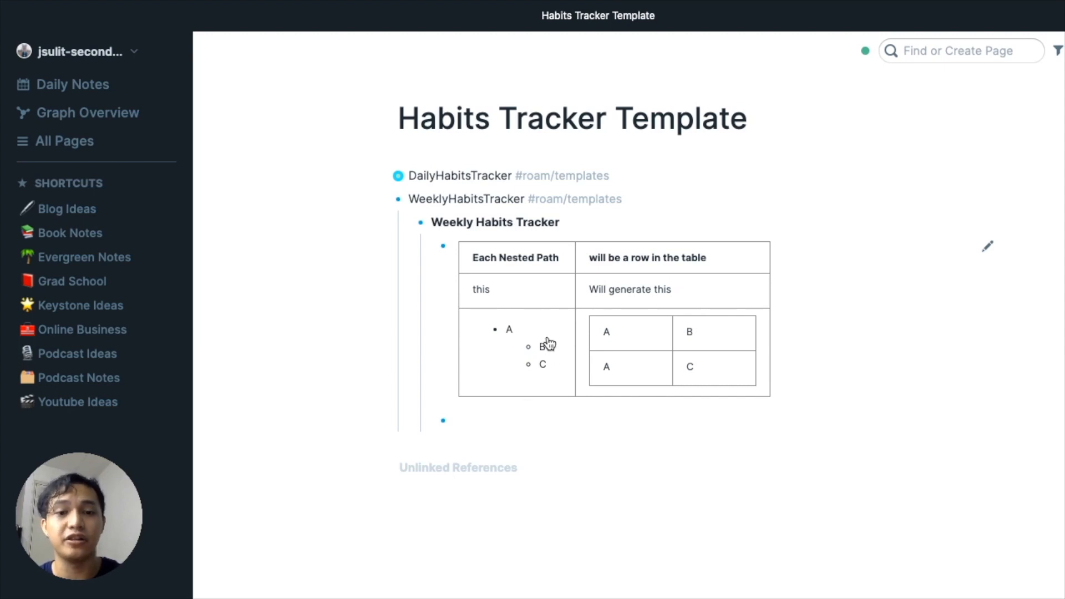
pyautogui.press('Tab')
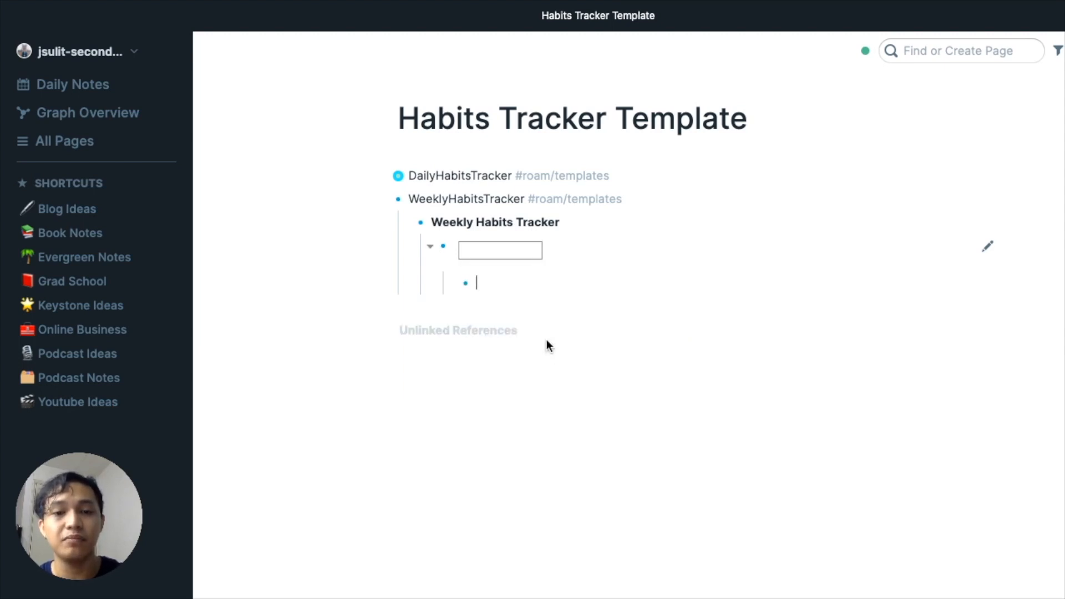
pyautogui.write('Habit')
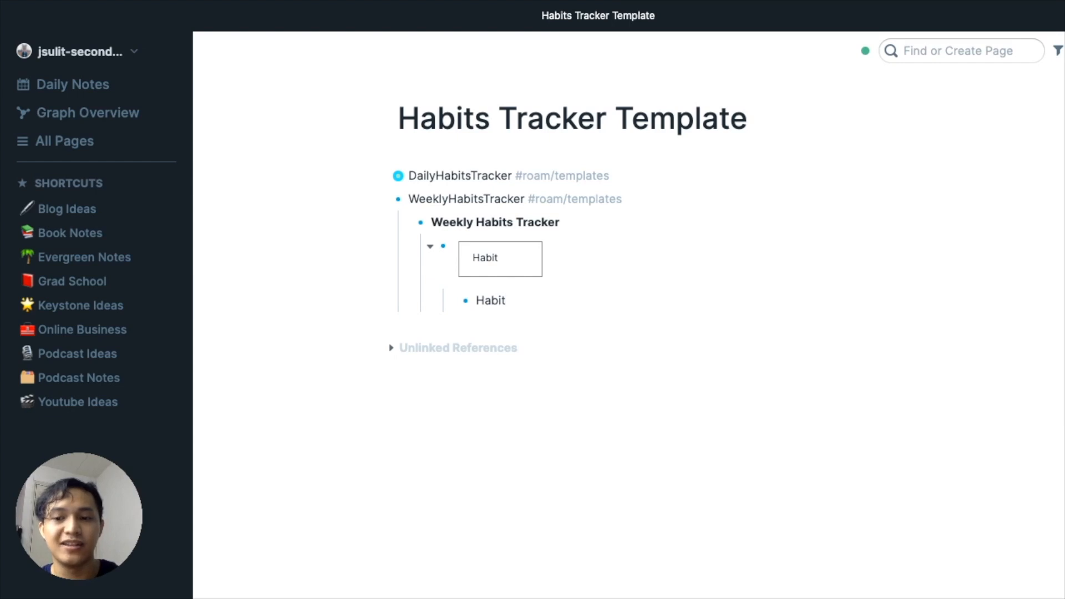
# Add "Morning jogging" and "Hourly cycling" blocks below the Habit block as rows of the weekly table.
pyautogui.press('Return')
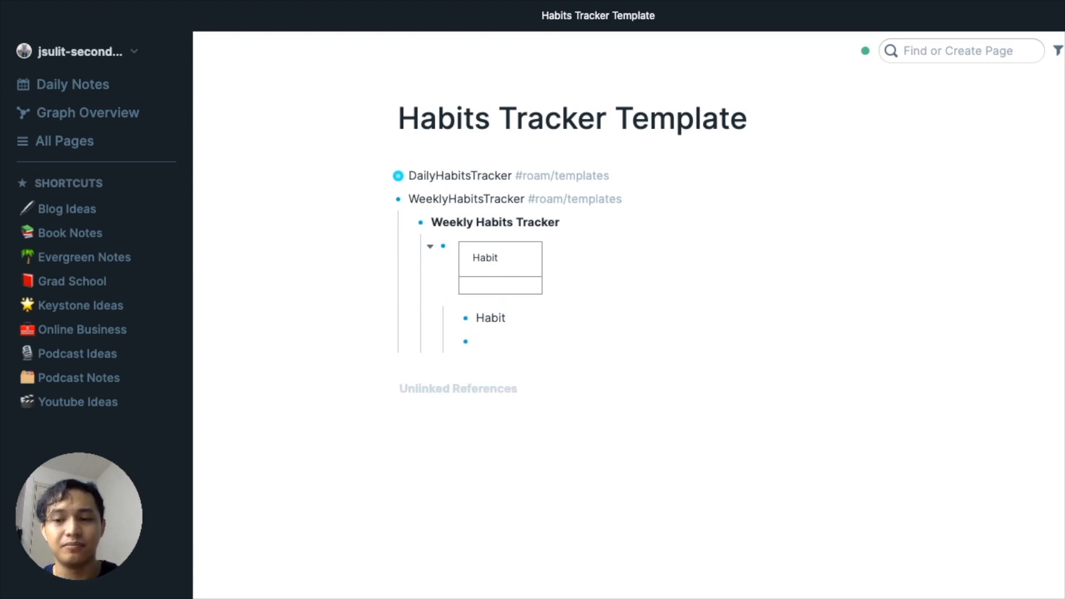
pyautogui.write('Morning ')
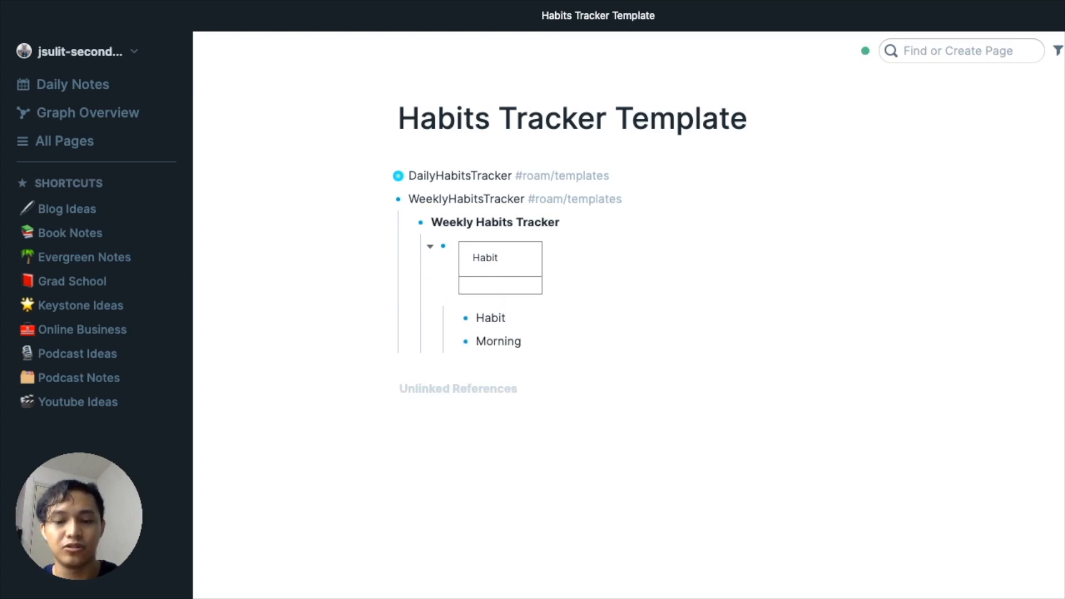
pyautogui.write('joggin')
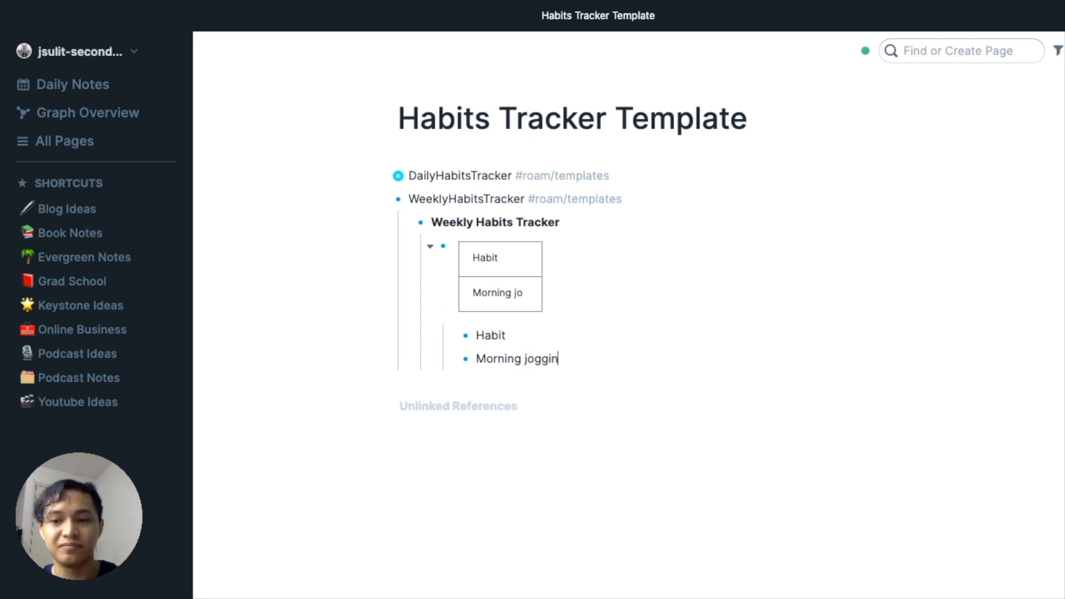
pyautogui.write('g')
pyautogui.press('Return')
pyautogui.write('H')
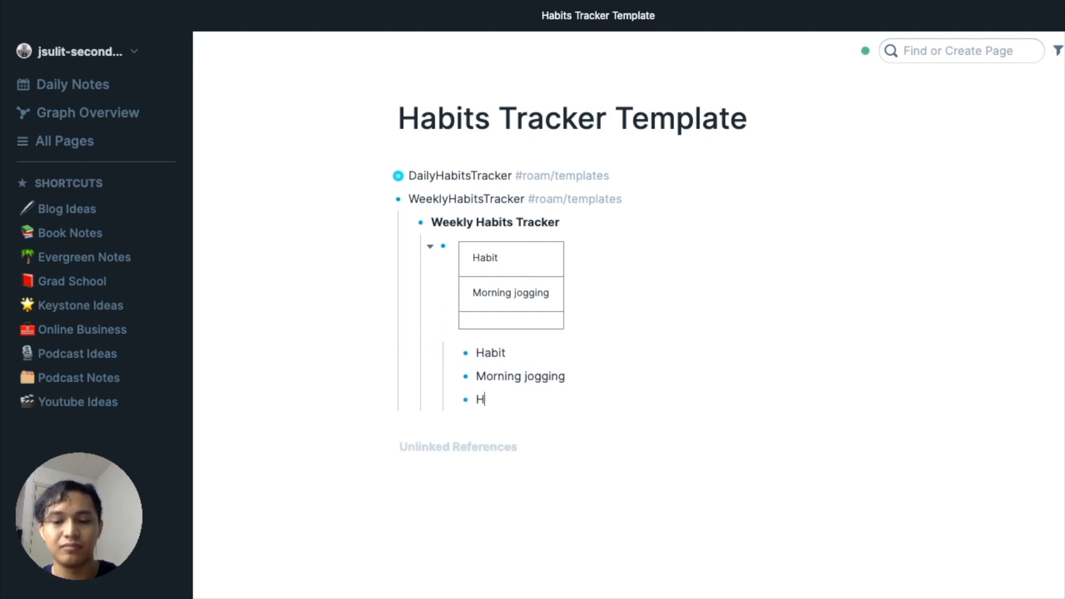
pyautogui.write('ourly cyc')
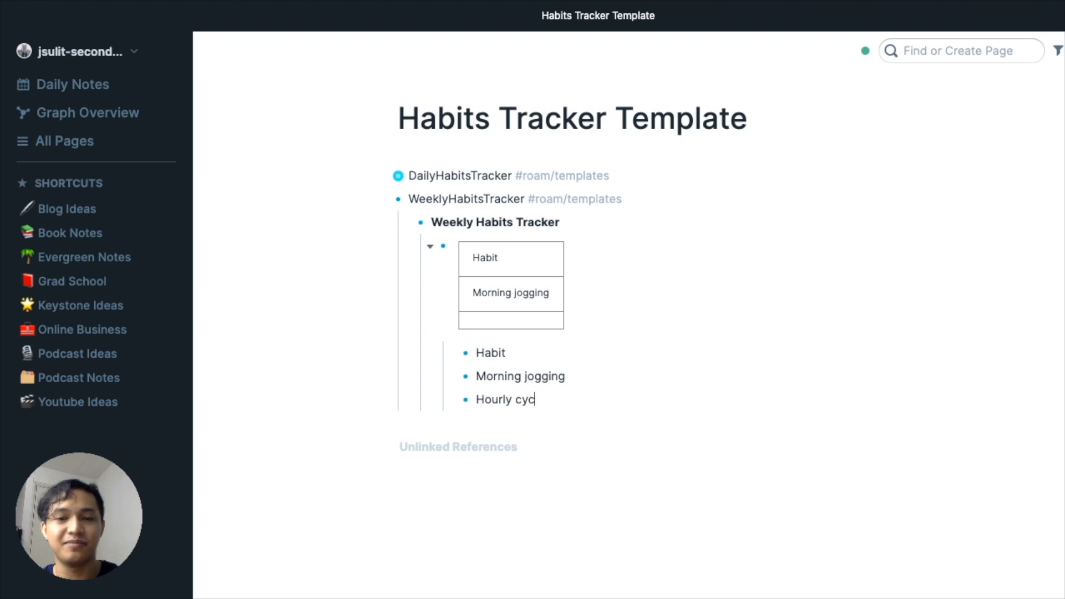
pyautogui.write('ling')
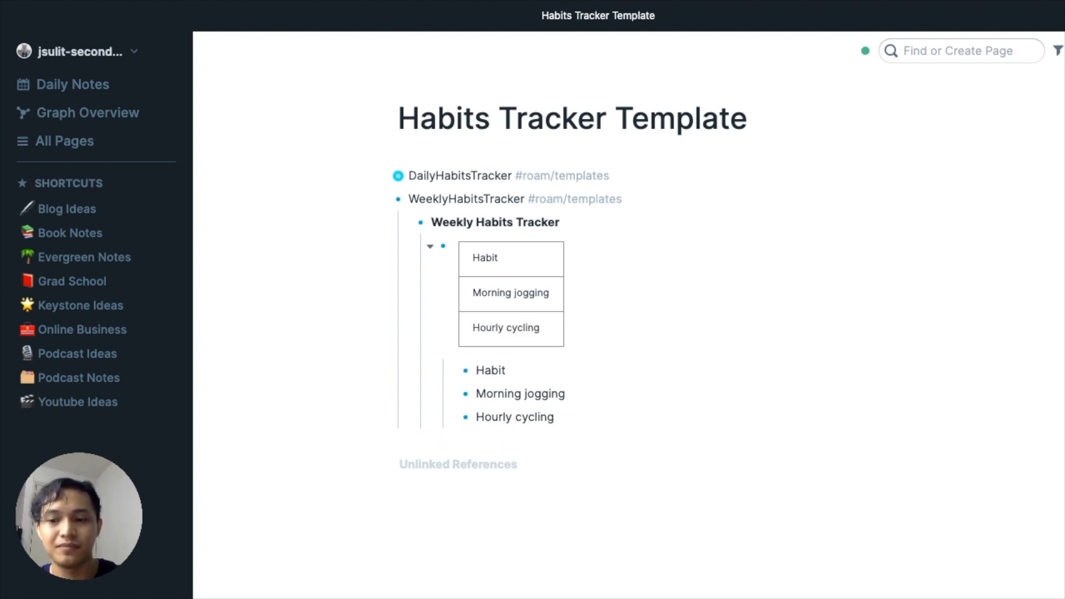
# Add a "Reading (for monthly goal)" row block below Hourly cycling.
pyautogui.press('Return')
pyautogui.write('Readi')
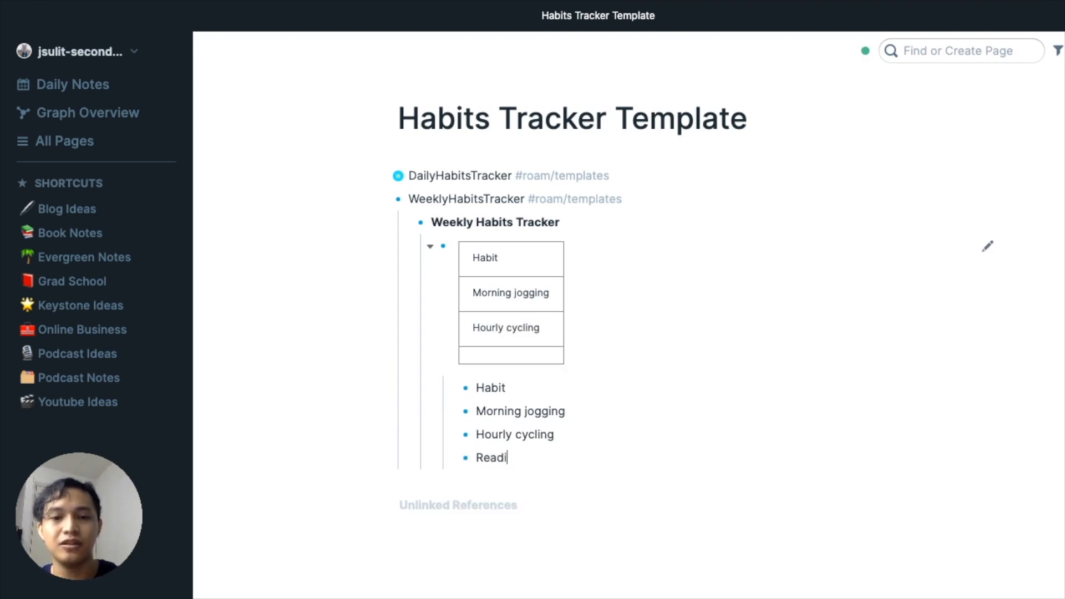
pyautogui.write('ng (for ')
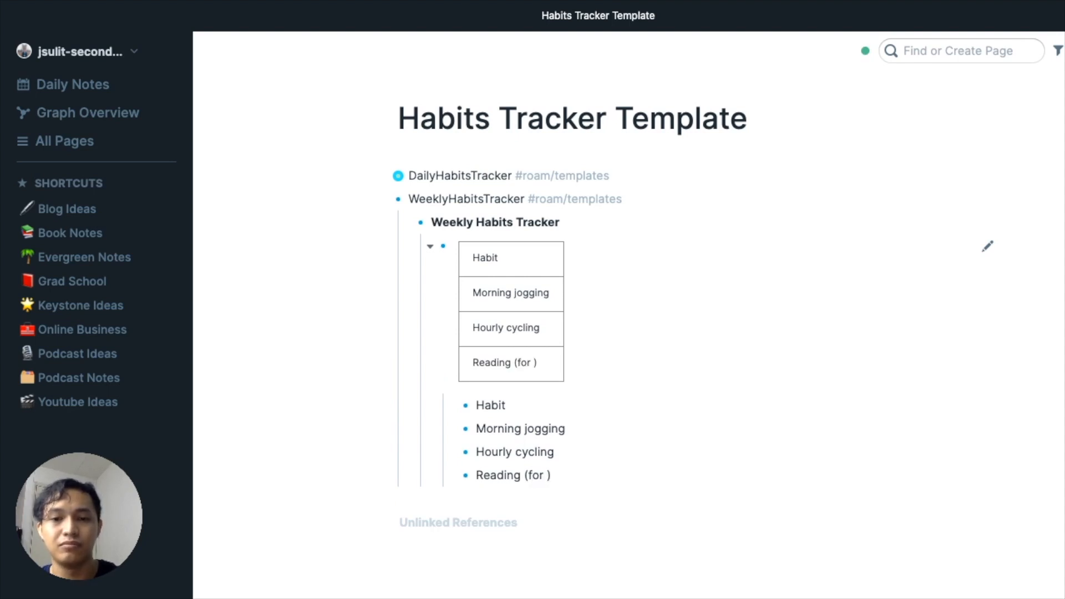
pyautogui.write('monthly goal')
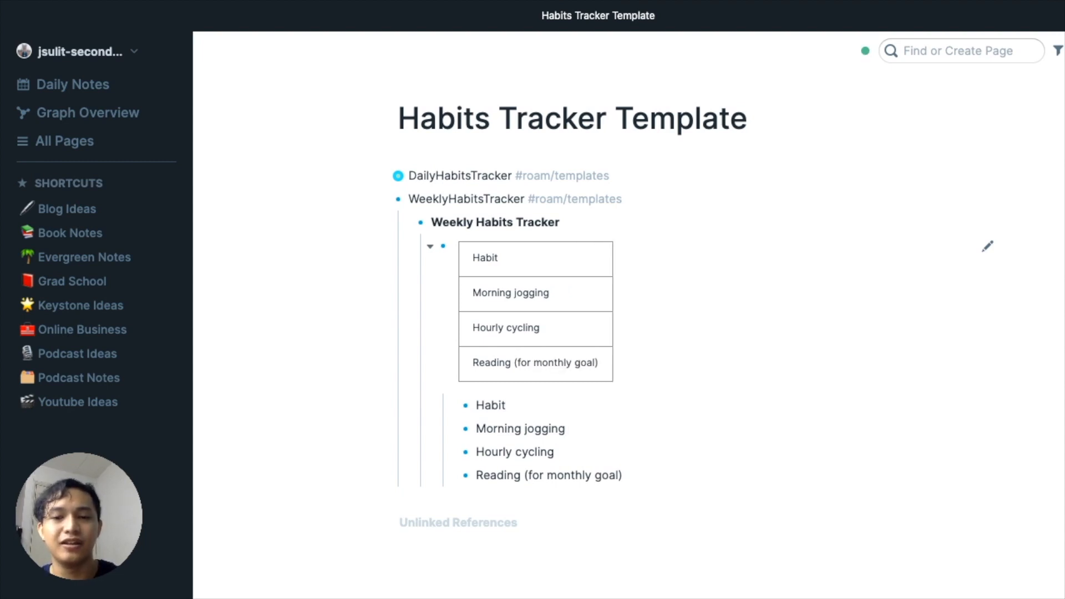
# Insert a "Morning meditation" row block between the Habit header block and Morning jogging.
pyautogui.press('Return')
pyautogui.write('Morning ')
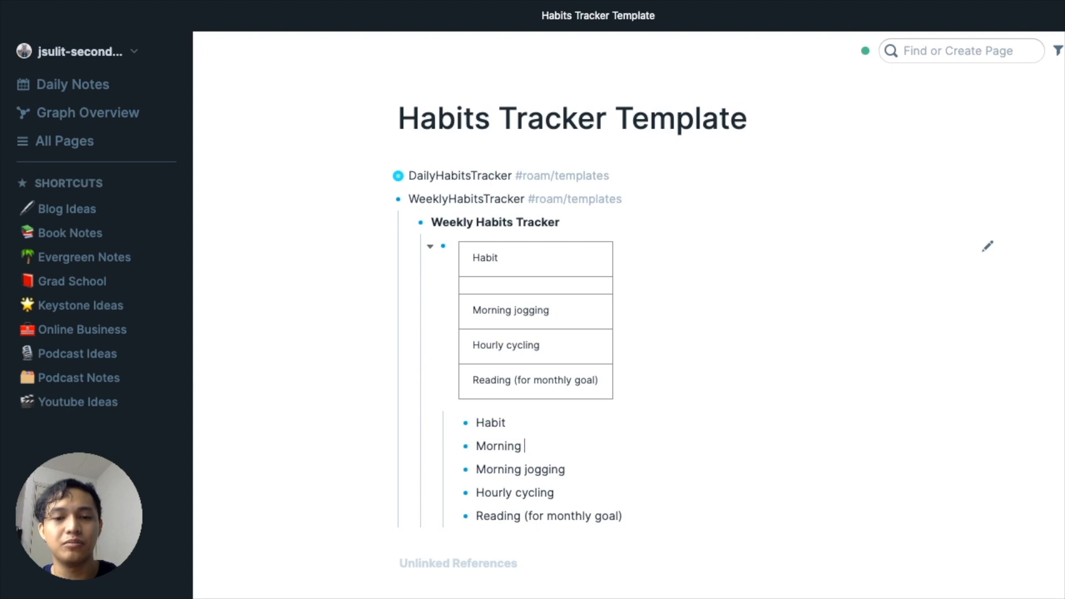
pyautogui.write('meditation')
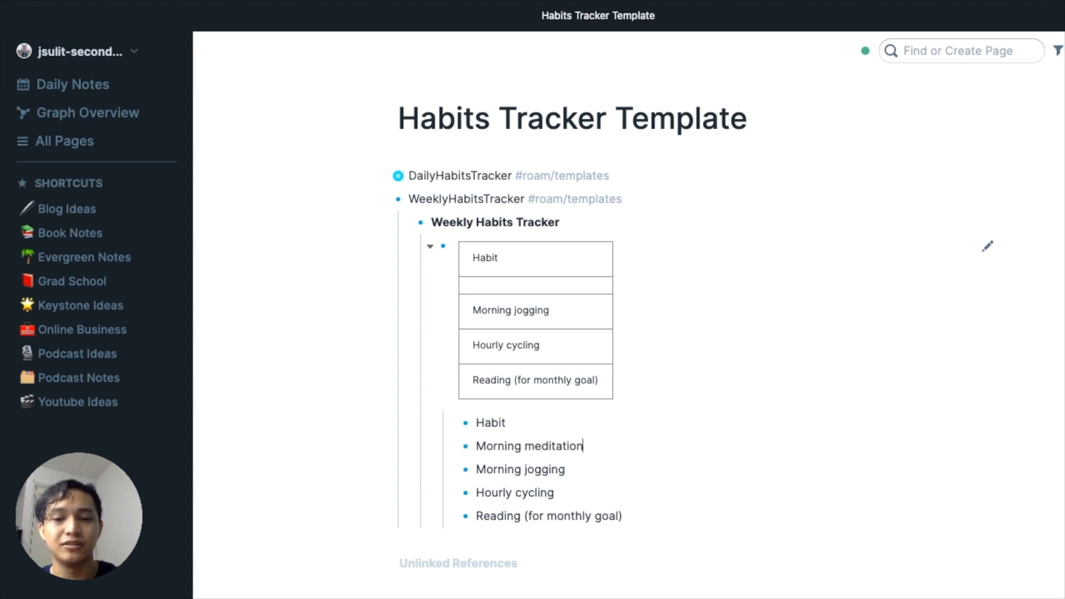
# Add an "Evening gratitude practice" row block below Reading (for monthly goal).
pyautogui.press('Down')
pyautogui.press('Down')
pyautogui.press('Down')
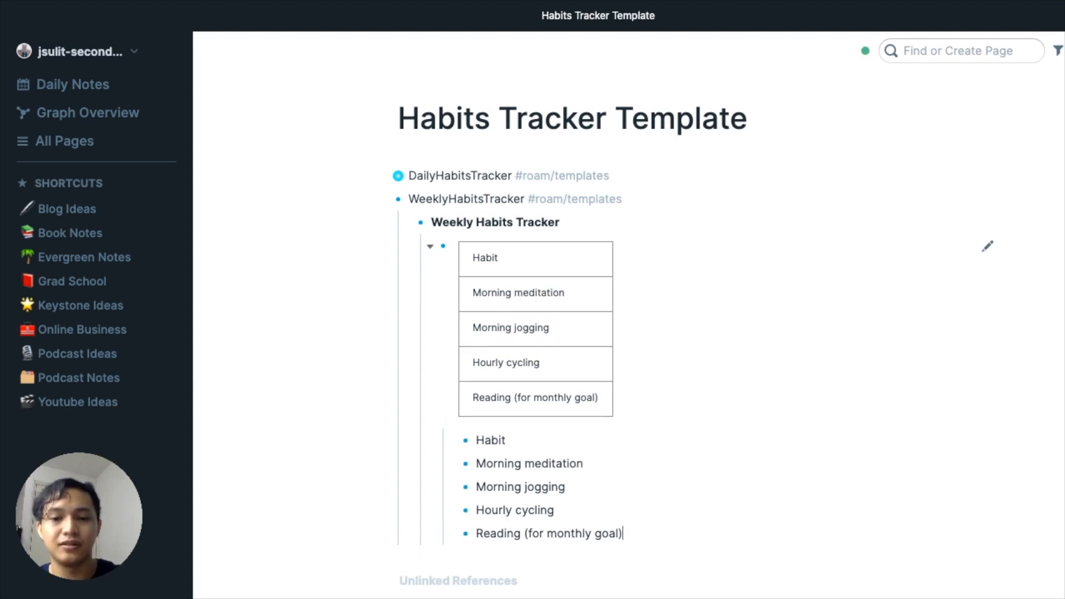
pyautogui.press('Return')
pyautogui.write('Evening')
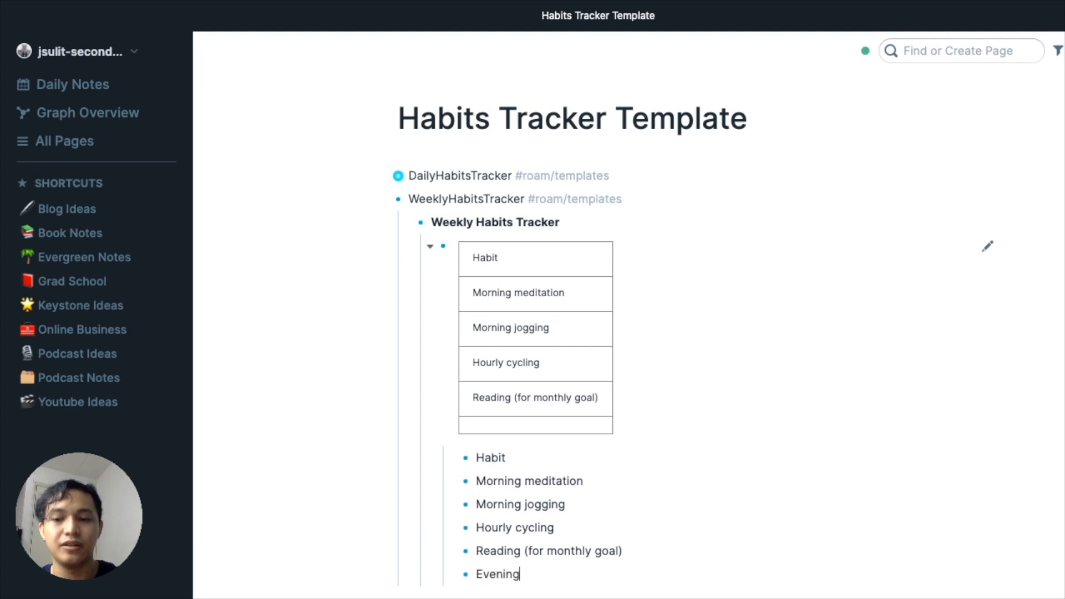
pyautogui.write(' gratitud')
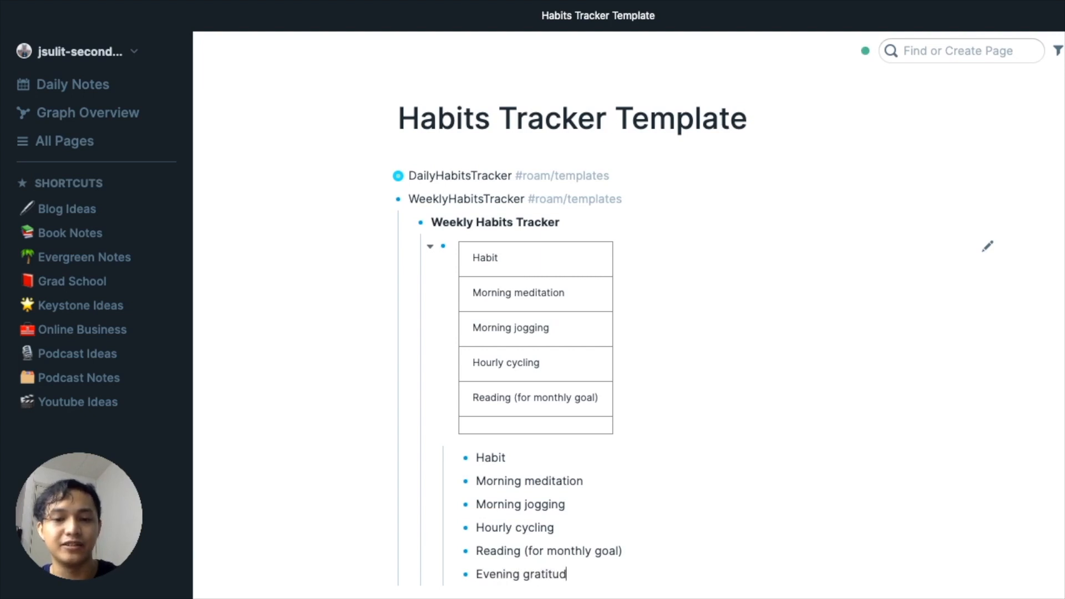
pyautogui.write('e practic')
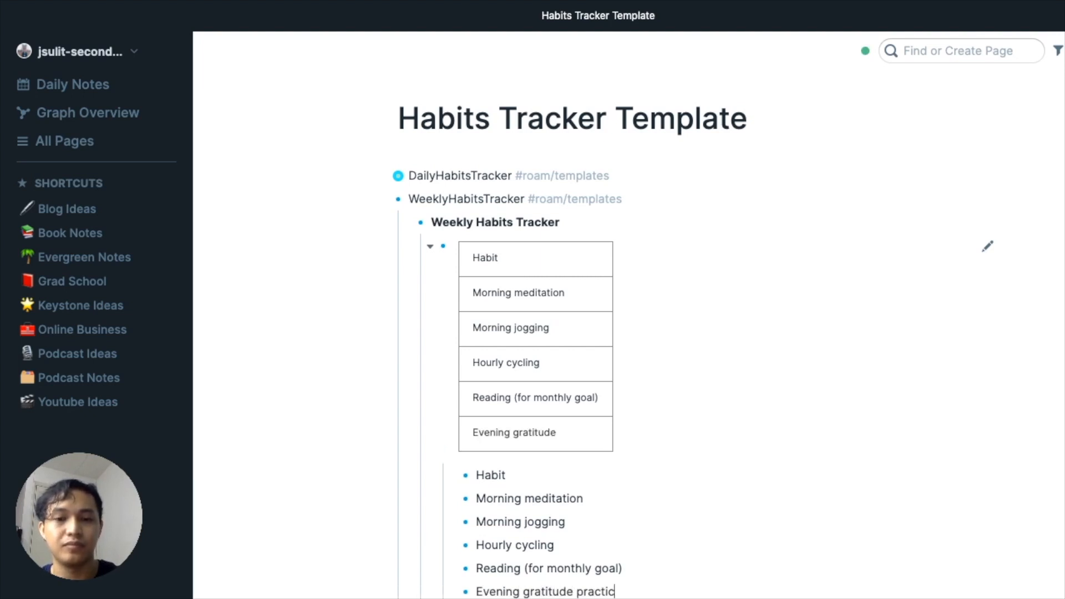
pyautogui.write('e')
# Nest a "Monday" block under the Habit block as the table's second column header.
pyautogui.press('Up')
pyautogui.press('Up')
pyautogui.press('Up')
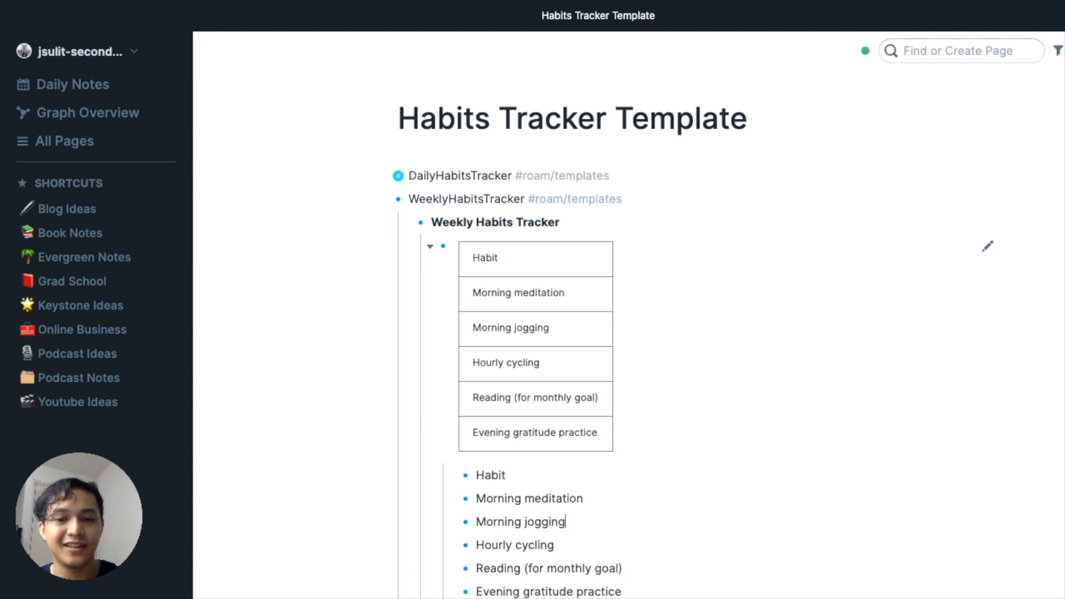
pyautogui.press('Return')
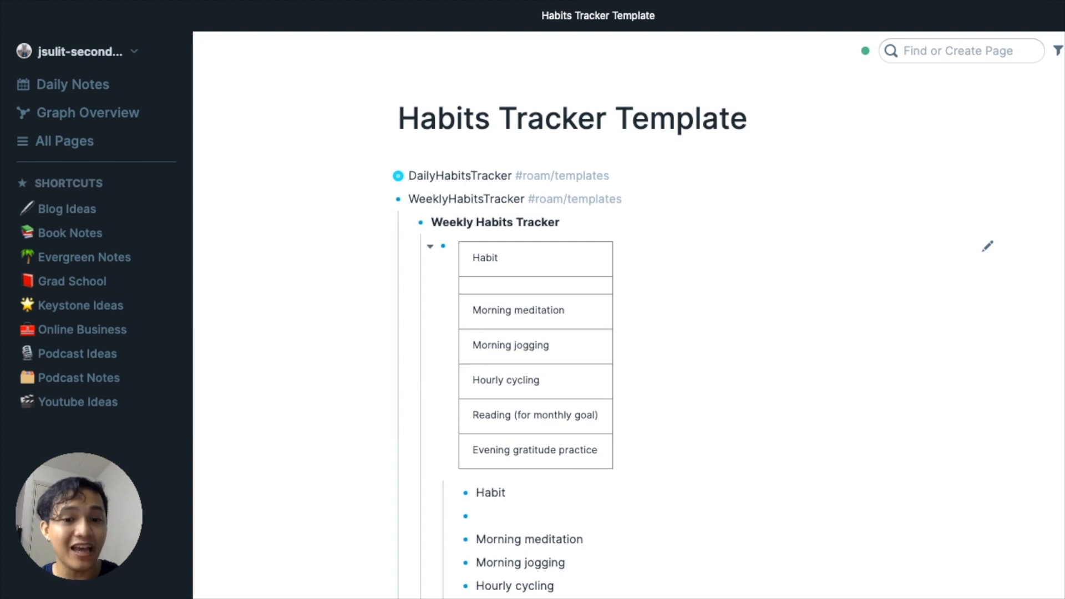
pyautogui.press('Tab')
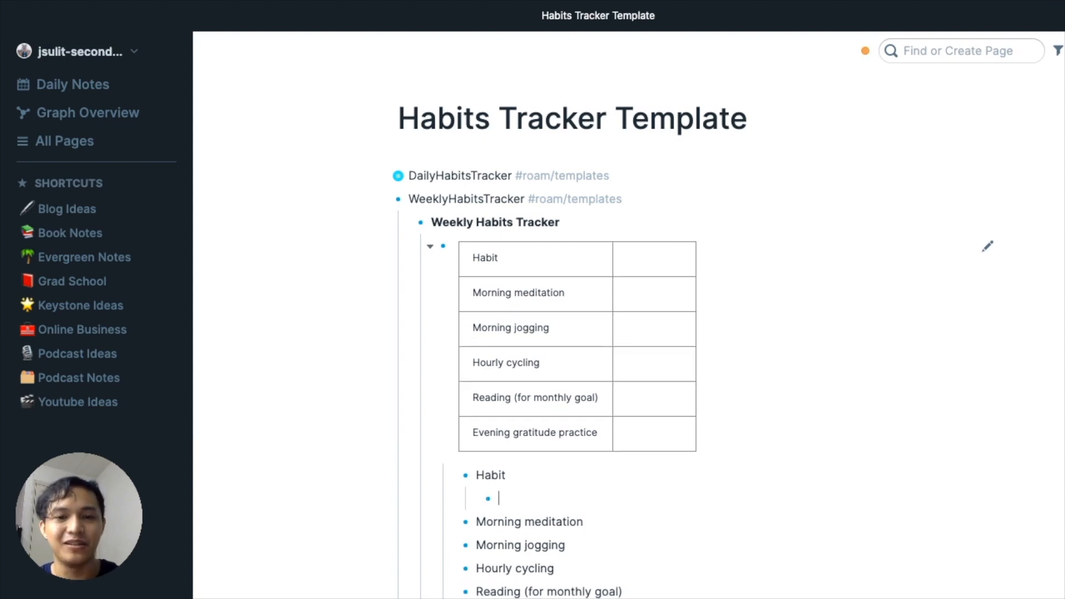
pyautogui.write('Monday')
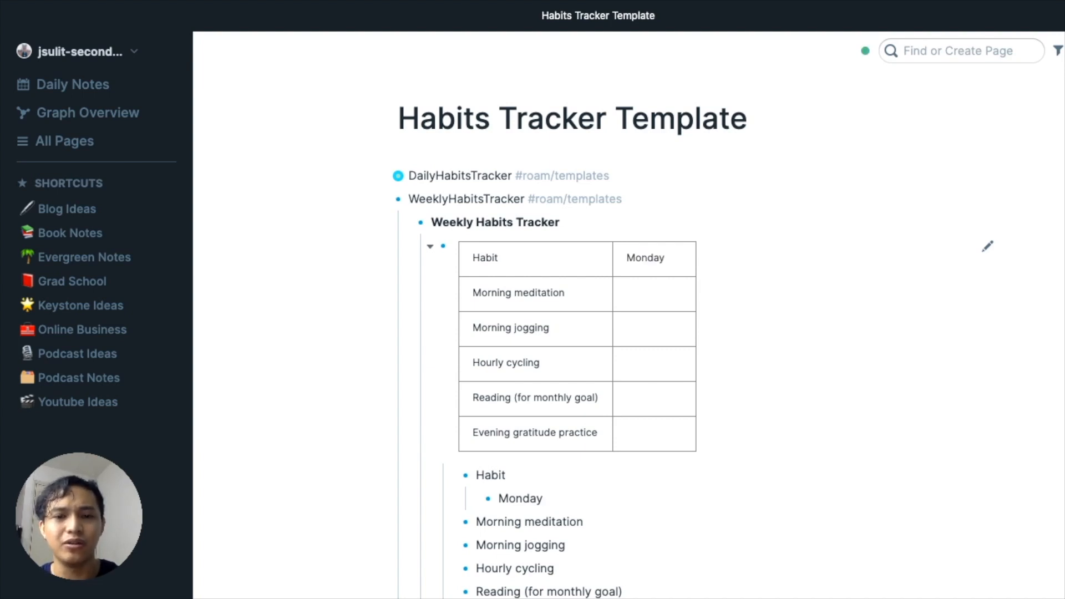
# Nest "Tuesday" under Monday and "Wednesday" under Tuesday to add two more column headers.
pyautogui.press('Return')
pyautogui.press('Tab')
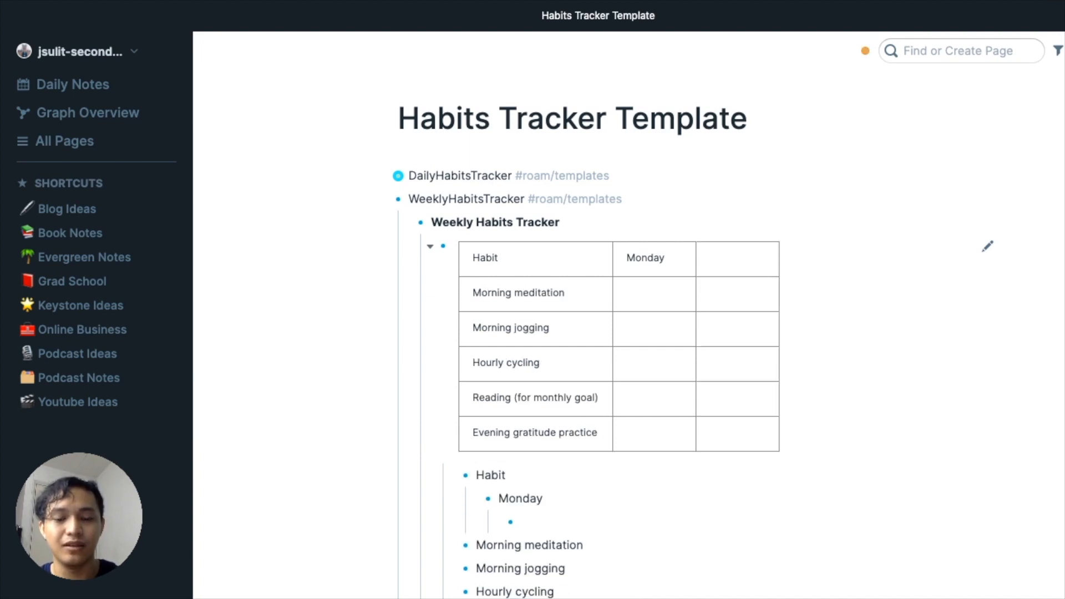
pyautogui.write('Tuesday')
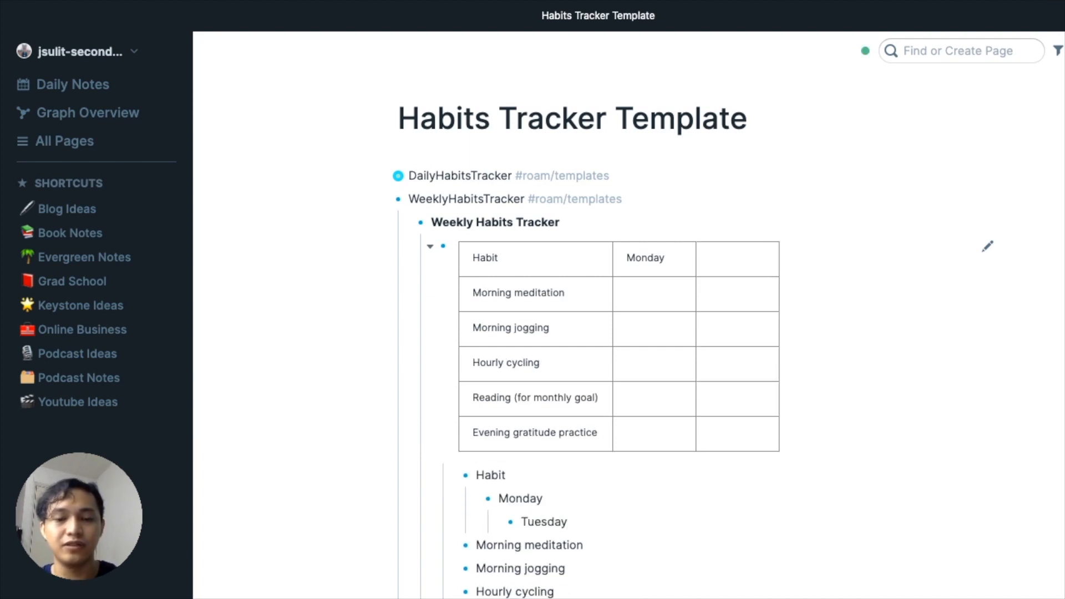
pyautogui.press('Return')
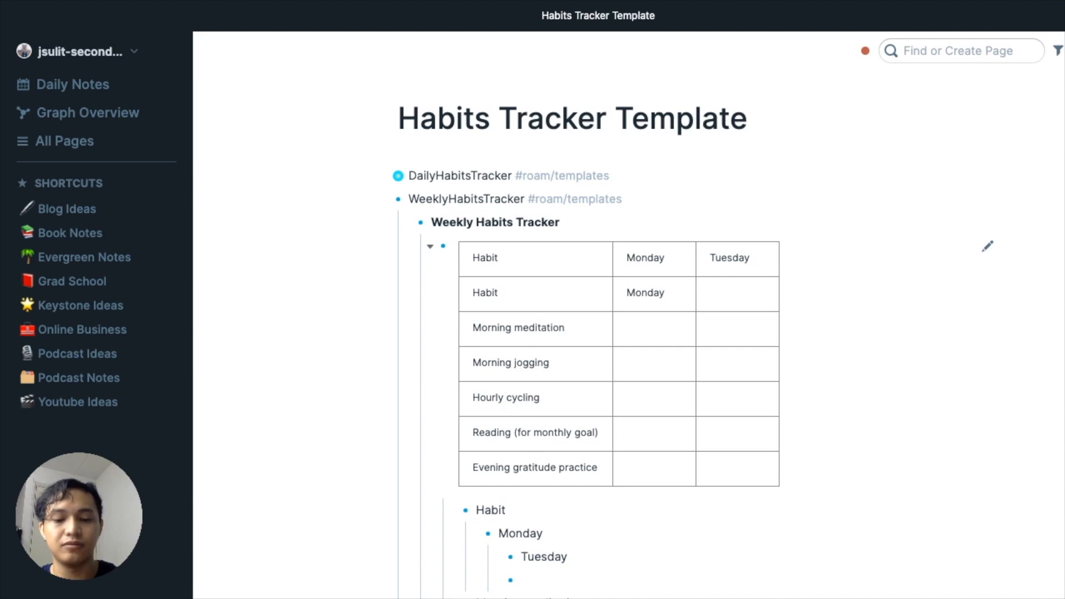
pyautogui.press('Tab')
pyautogui.write('Wednesday')
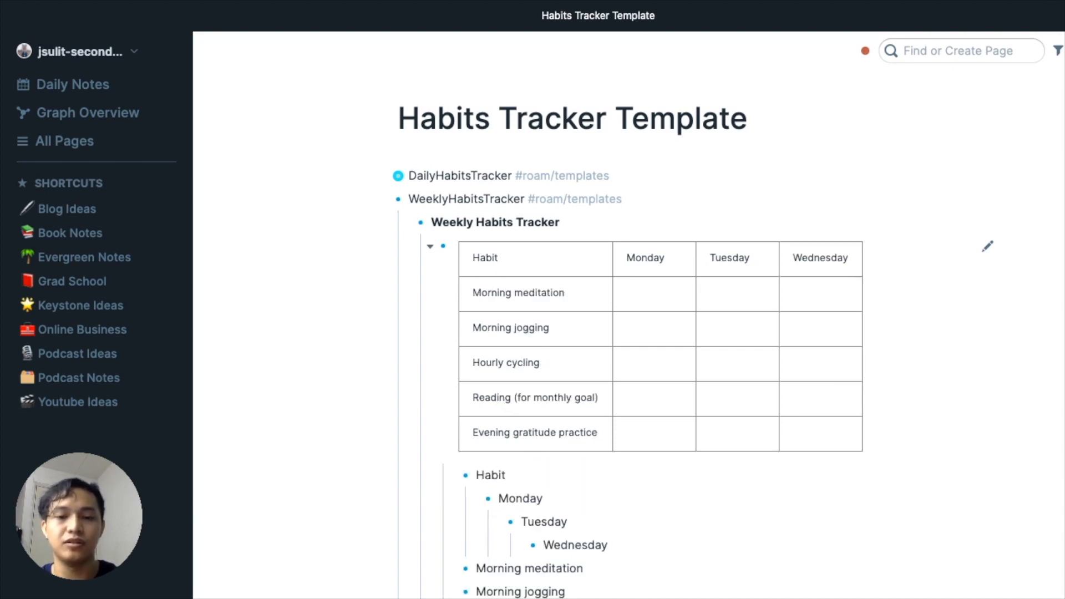
pyautogui.write('Thursda')
pyautogui.write('y')
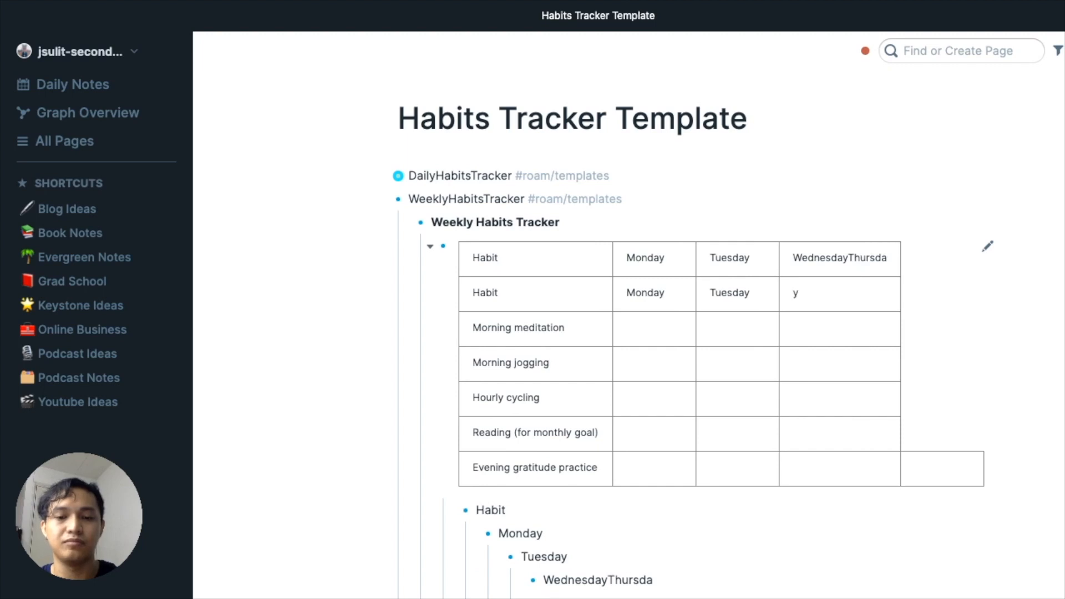
pyautogui.press('BackSpace')
pyautogui.press('BackSpace')
pyautogui.press('BackSpace')
pyautogui.press('BackSpace')
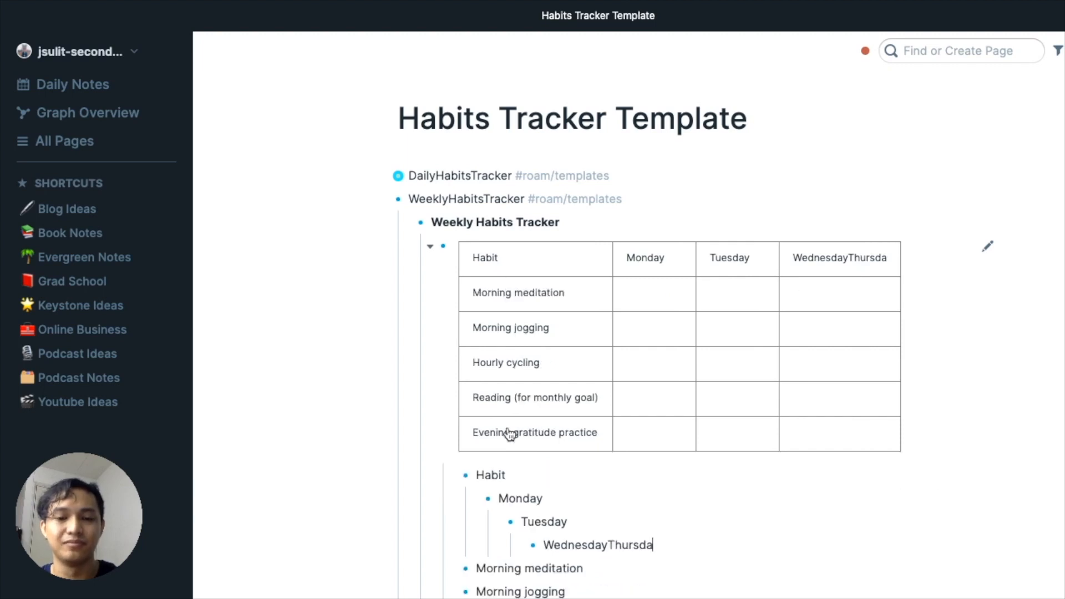
pyautogui.press('BackSpace')
pyautogui.press('BackSpace')
pyautogui.press('BackSpace')
pyautogui.press('BackSpace')
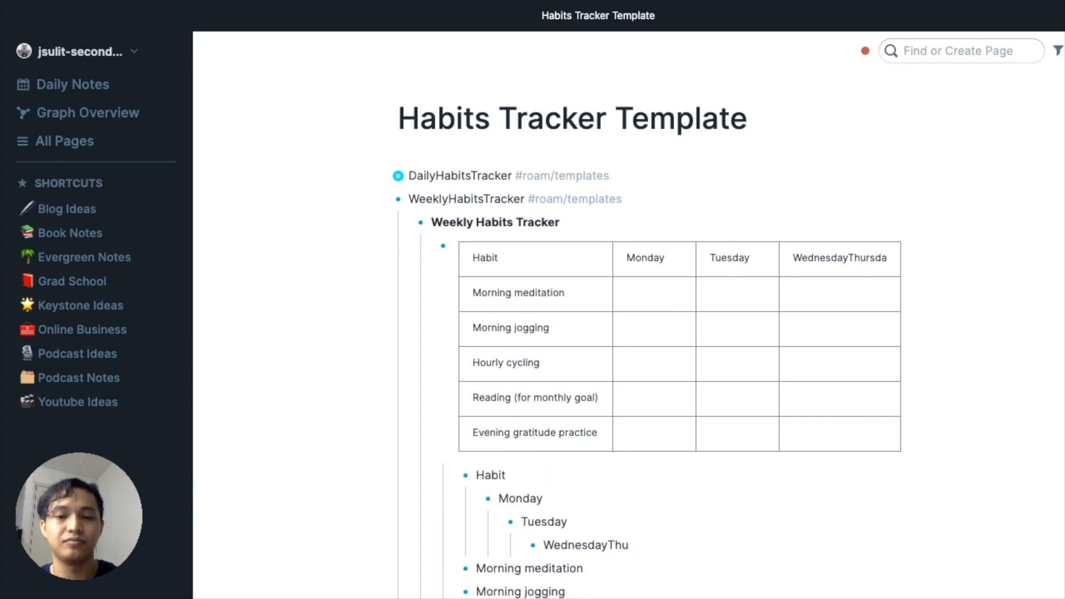
pyautogui.press('BackSpace')
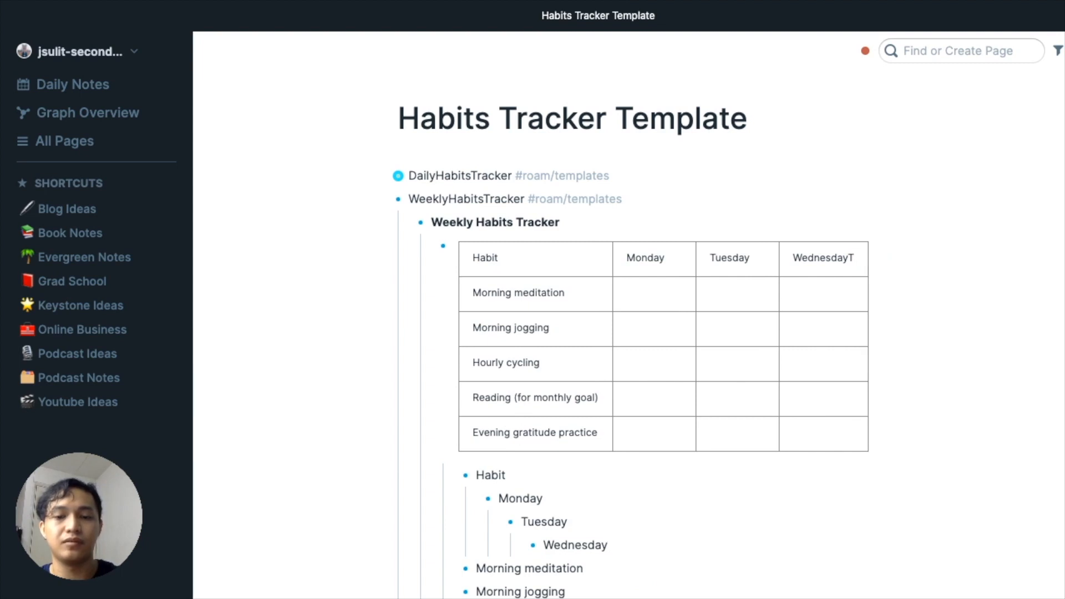
# Nest "Thursday" under Wednesday and "Friday" under Thursday as further column headers.
pyautogui.press('Return')
pyautogui.press('Tab')
pyautogui.write('Thur')
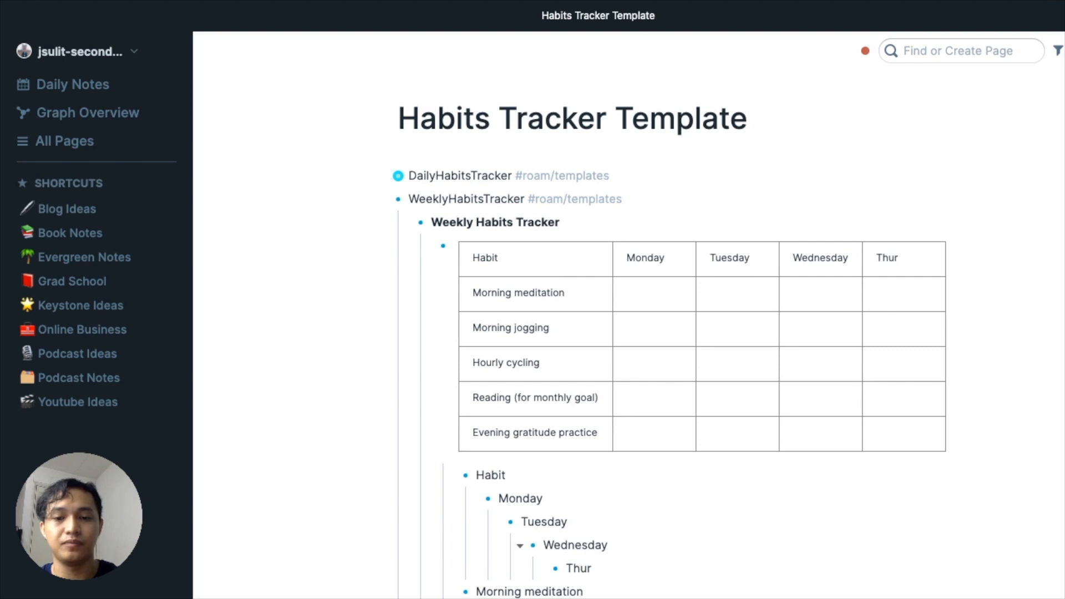
pyautogui.write('sday')
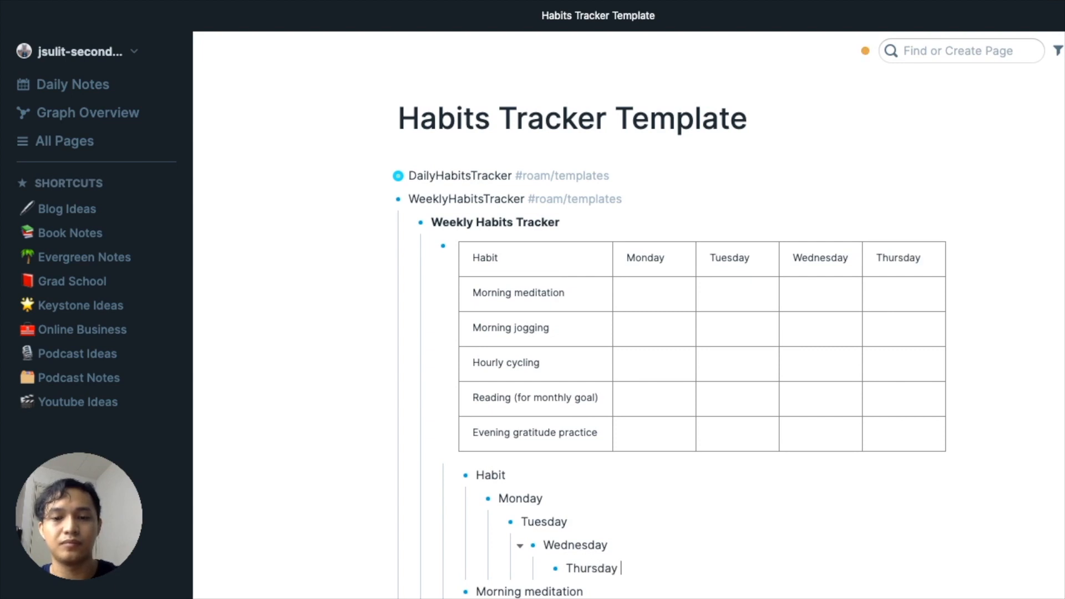
pyautogui.press('Return')
pyautogui.press('Tab')
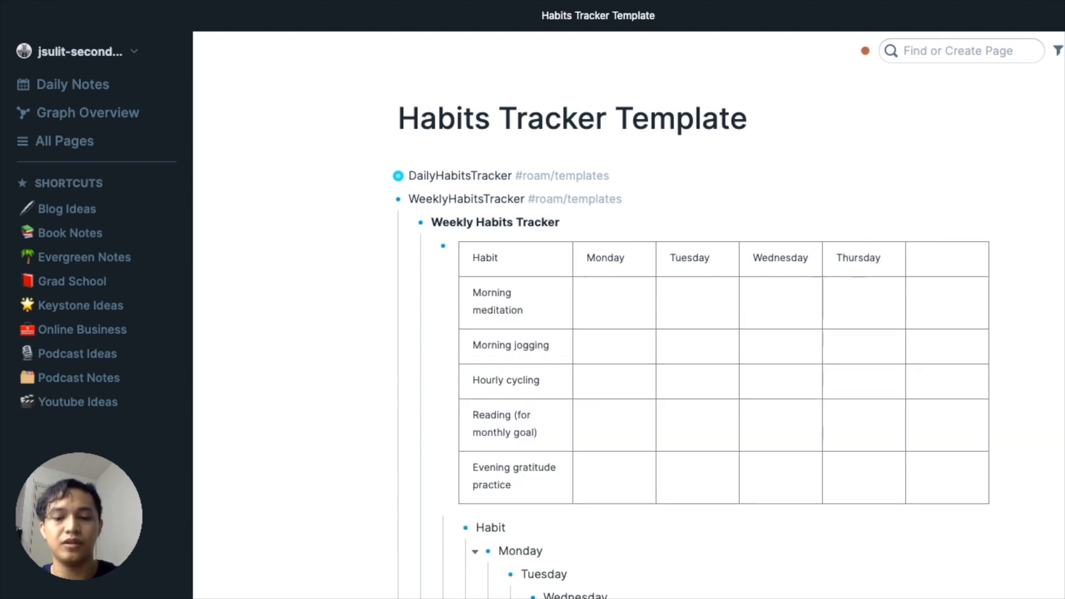
pyautogui.write('Friday')
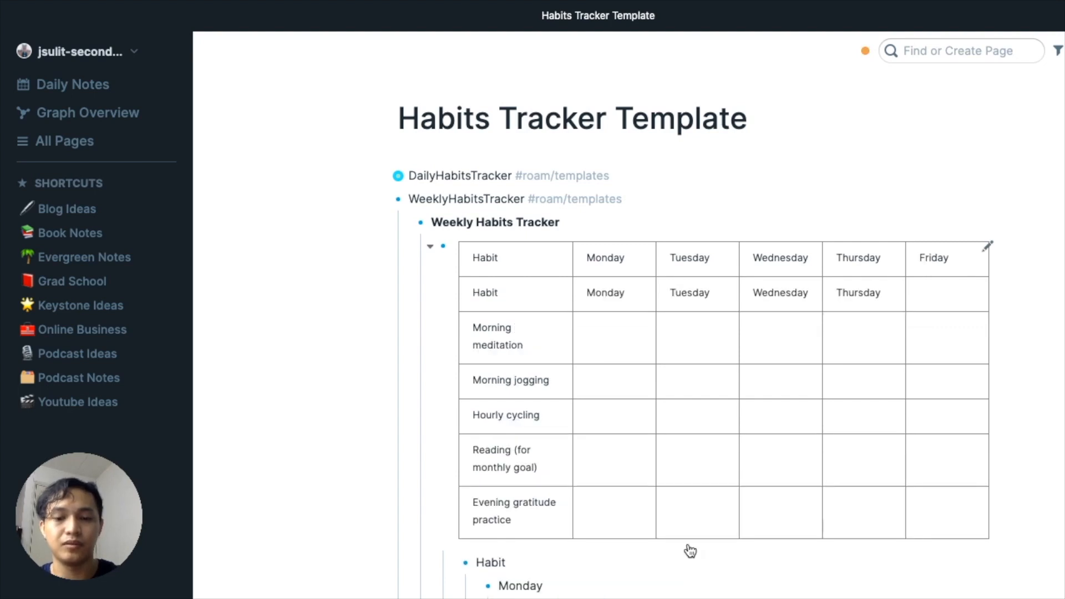
# Nest "Saturday" under Friday and "Sunday" under Saturday to complete the weekday column headers.
pyautogui.press('Tab')
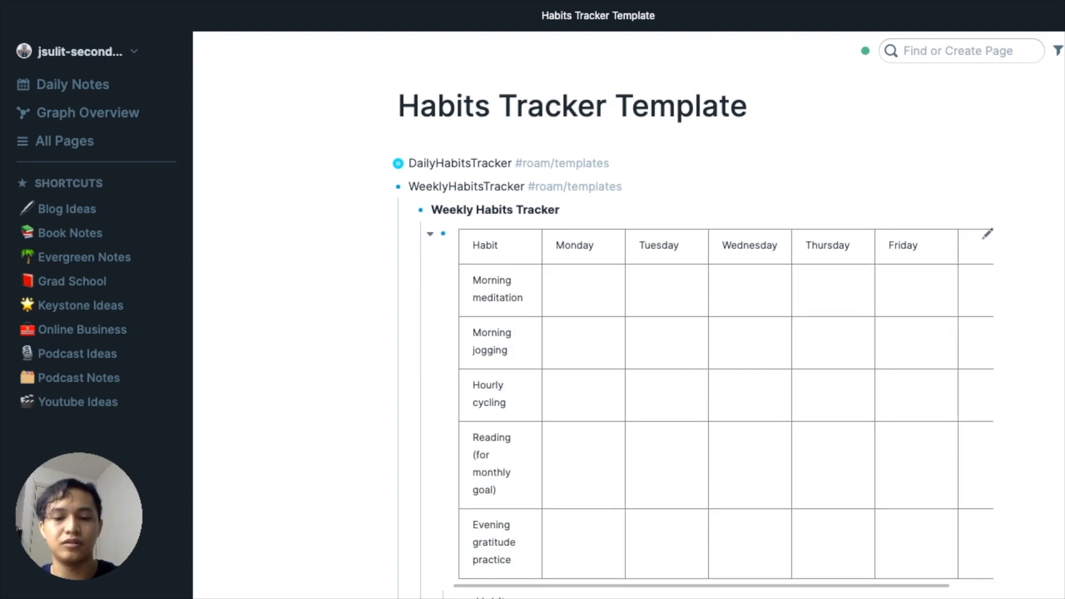
pyautogui.scroll(-5, 610, 333)
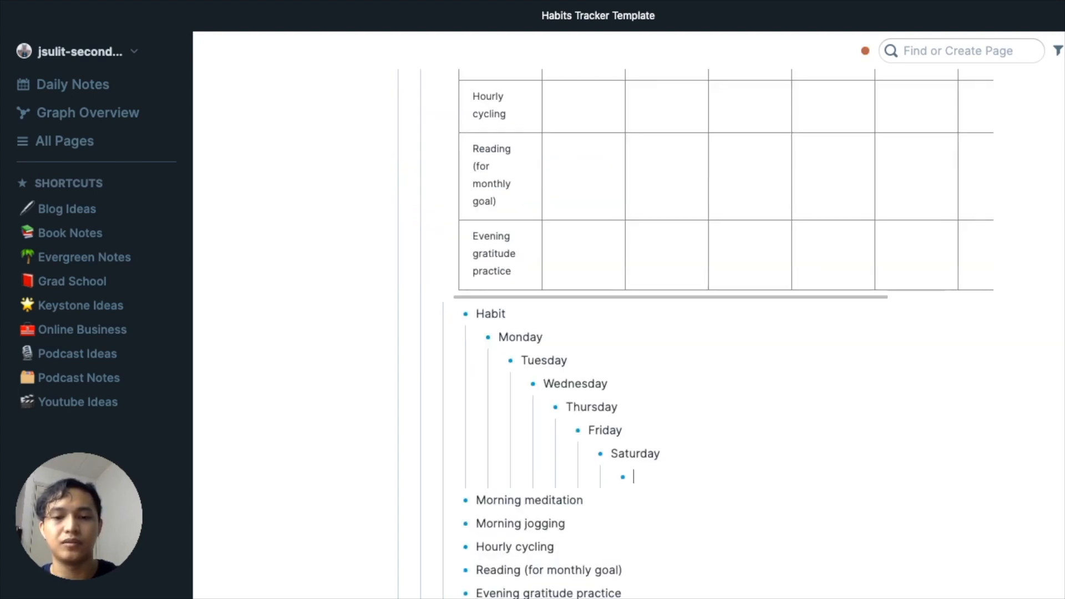
pyautogui.write('Sunday')
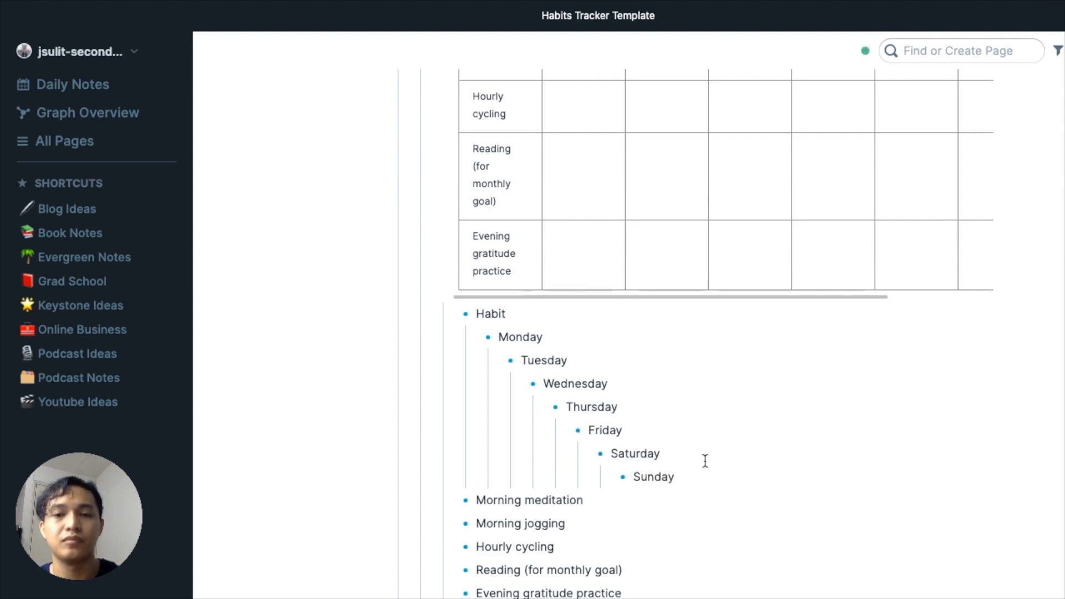
pyautogui.scroll(5, 704, 459)
pyautogui.scroll(-3, 705, 468)
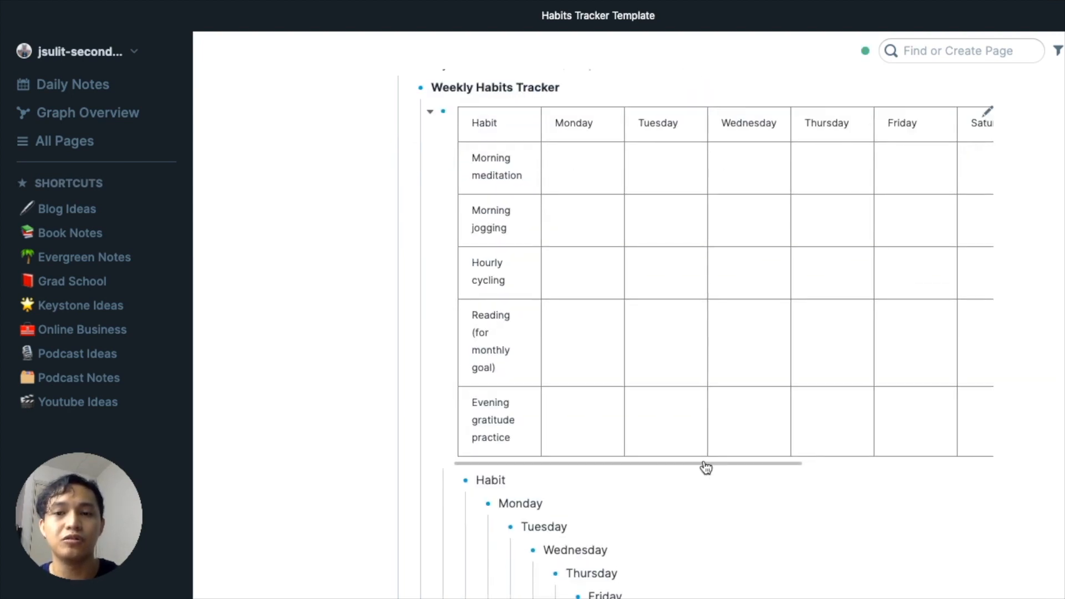
# Nest a TODO checkbox under the Morning meditation block to fill its Monday cell in the weekly table.
pyautogui.hscroll(5, 705, 467)
pyautogui.hscroll(-3, 706, 468)
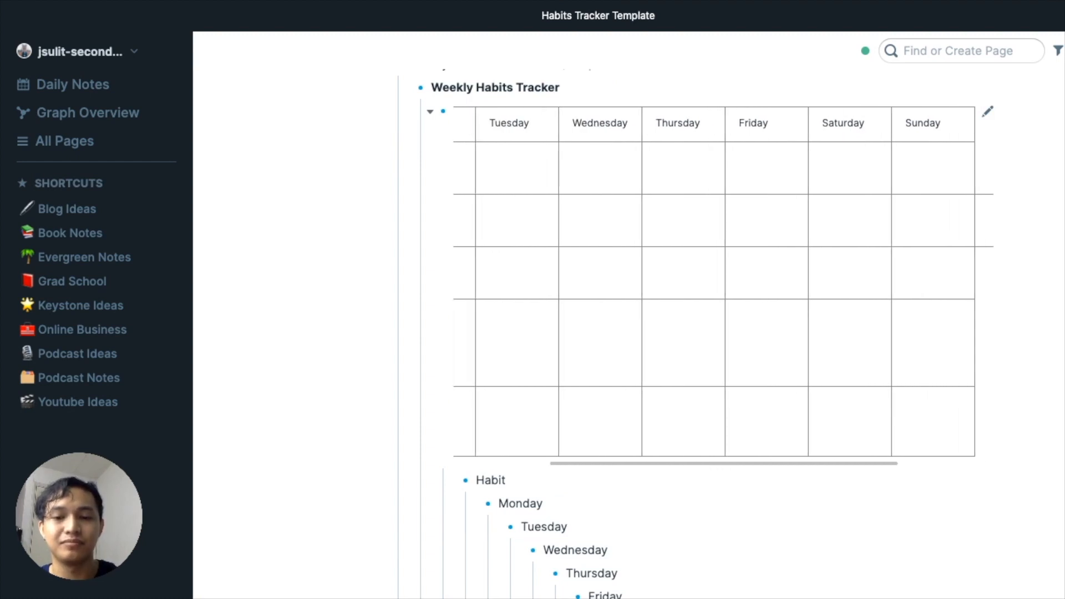
pyautogui.hscroll(3, 850, 381)
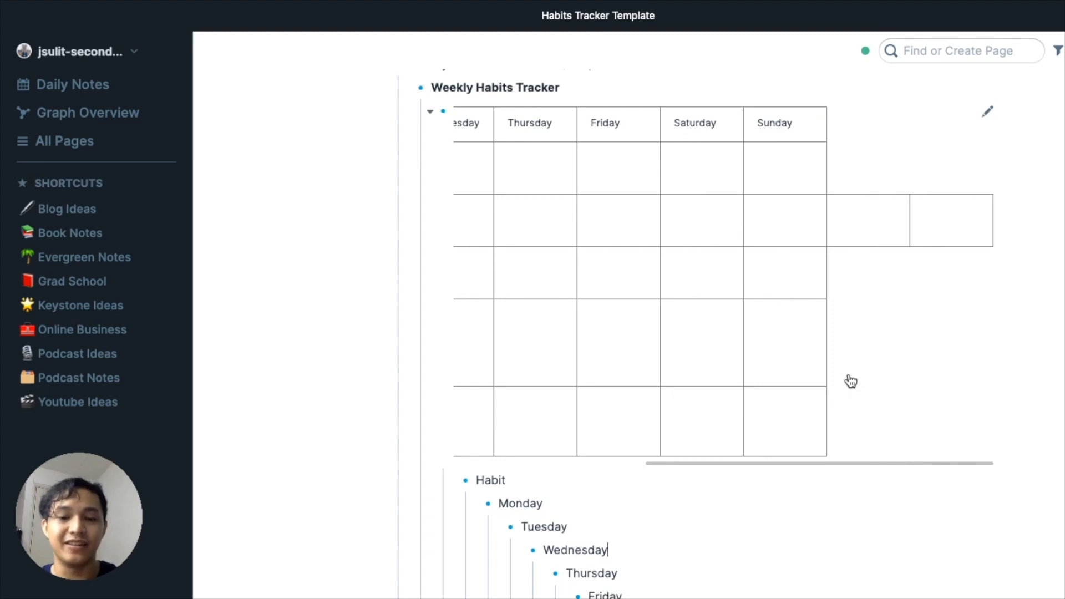
pyautogui.hscroll(-4, 850, 381)
pyautogui.hscroll(-1, 850, 381)
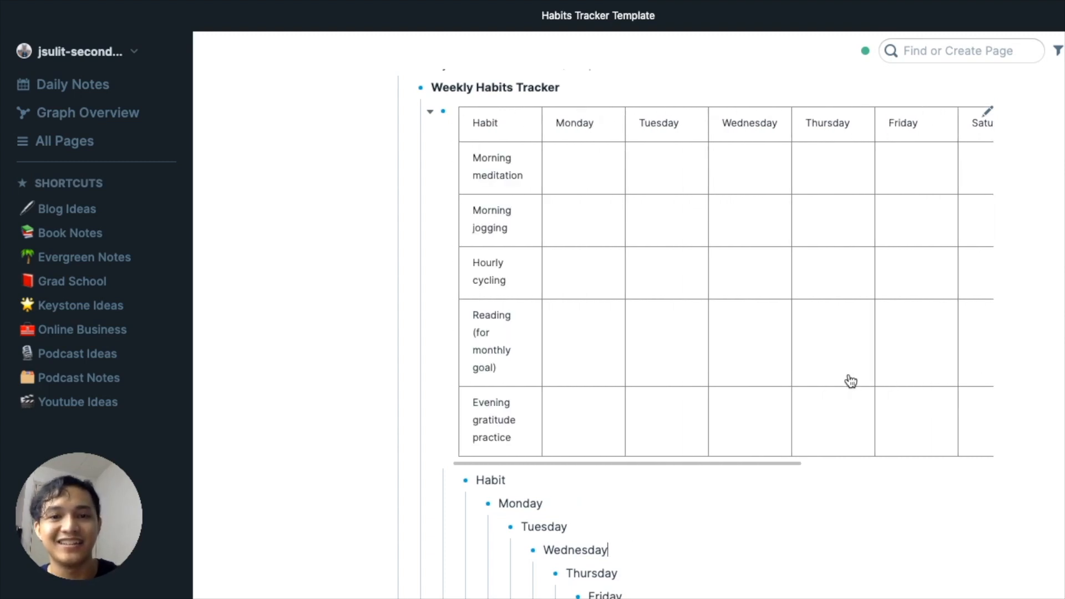
pyautogui.scroll(-3, 768, 524)
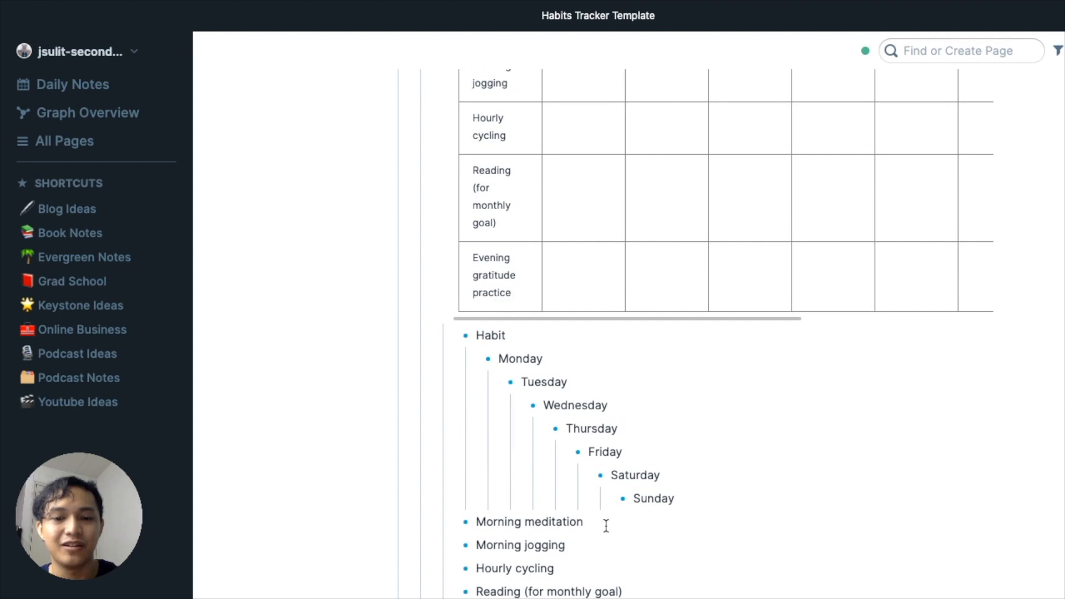
pyautogui.click(606, 518)
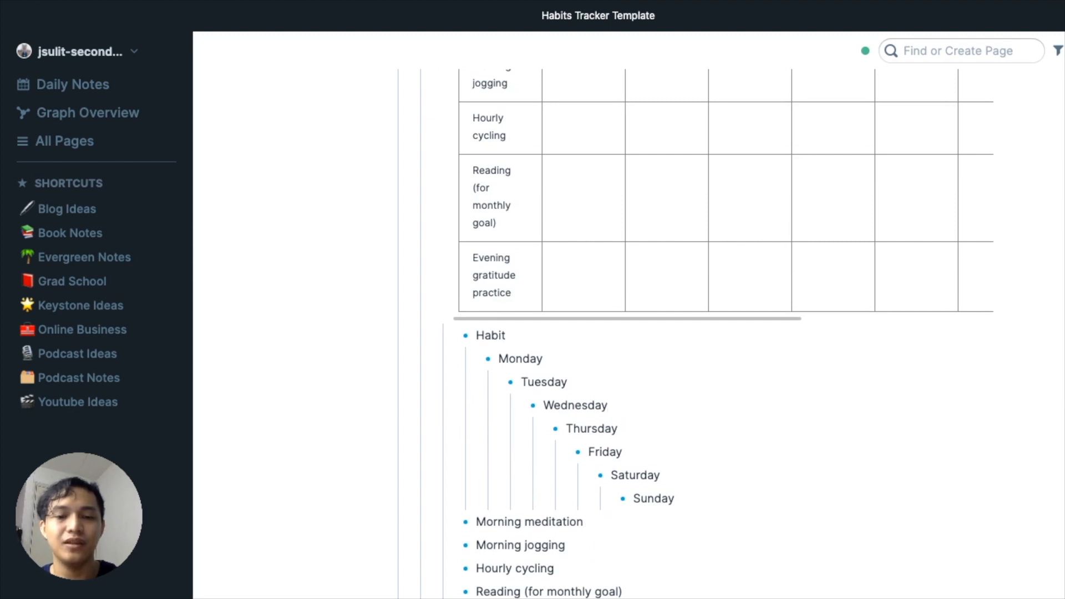
pyautogui.press('Return')
pyautogui.press('Tab')
pyautogui.write('/')
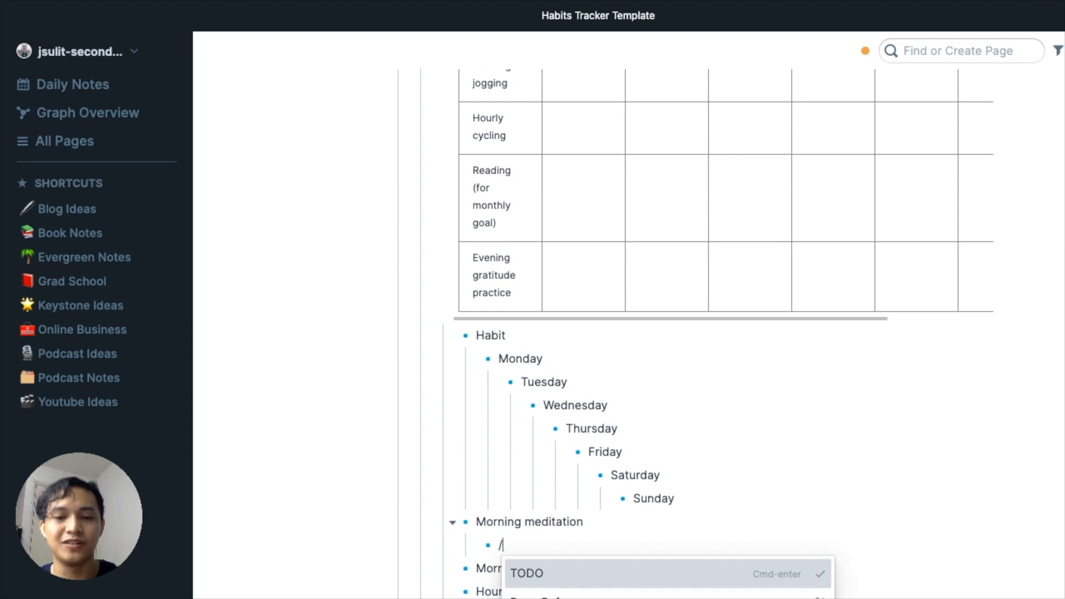
pyautogui.press('Return')
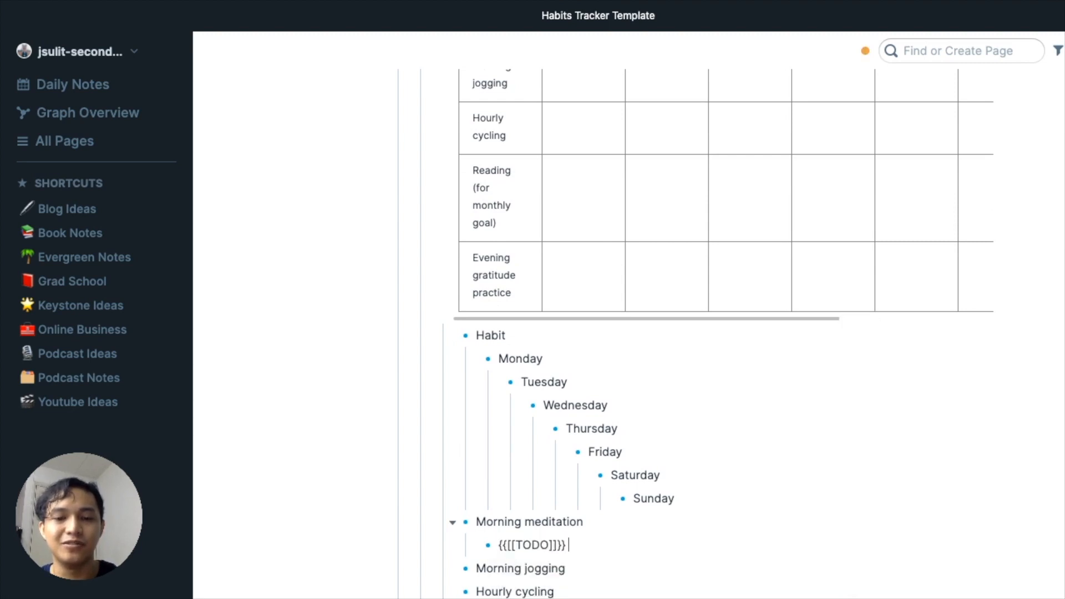
# Add two more TODO checkboxes under Morning meditation, each nested in the previous one, for Tuesday and Wednesday.
pyautogui.press('Return')
pyautogui.press('Tab')
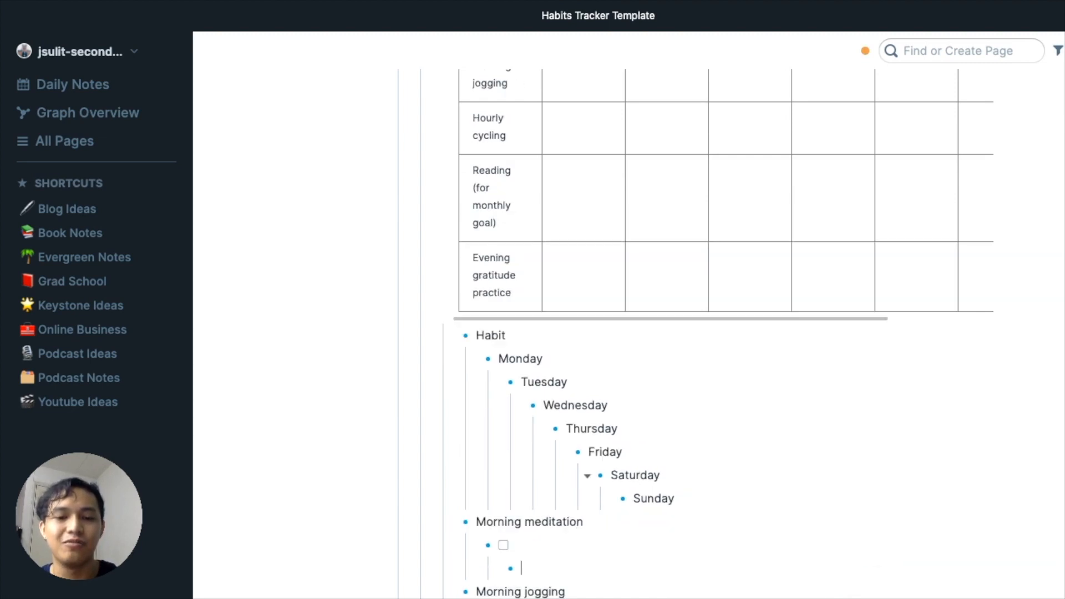
pyautogui.hotkey('ctrl', 'Return')
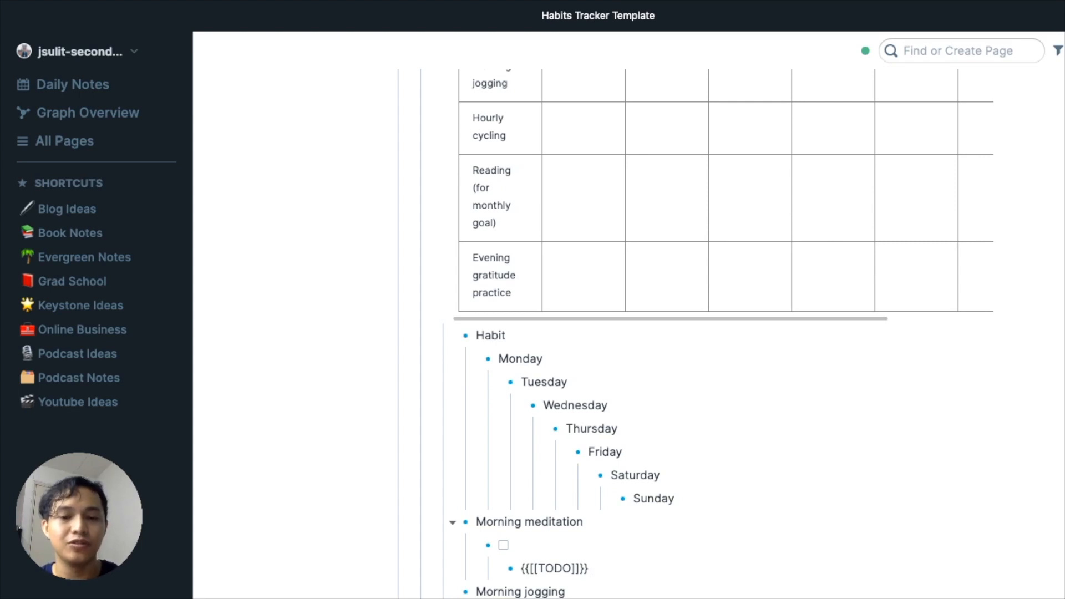
pyautogui.press('Return')
pyautogui.press('Tab')
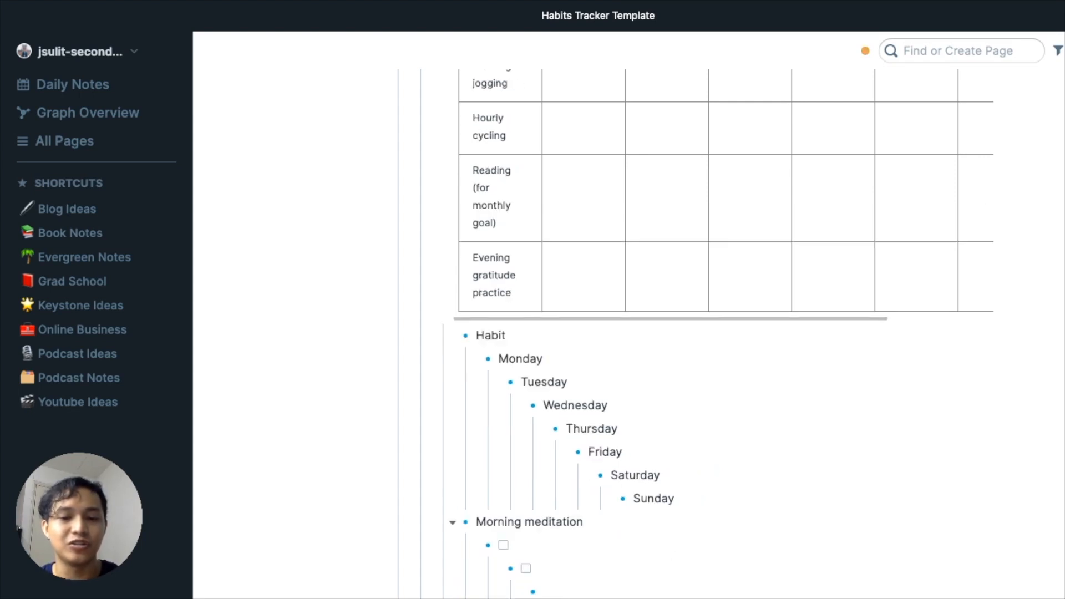
pyautogui.hotkey('ctrl', 'Return')
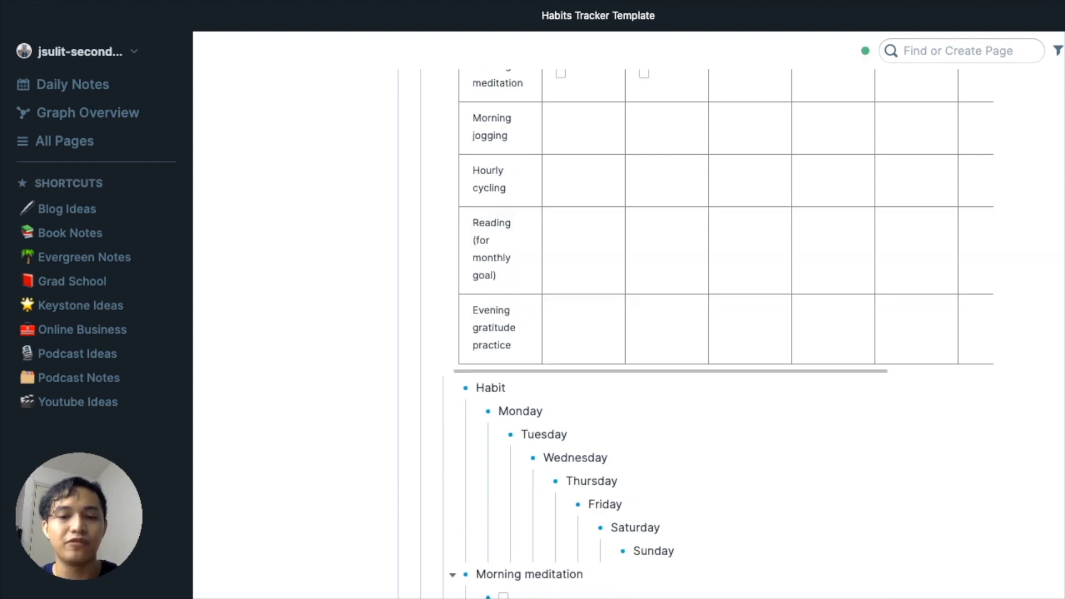
pyautogui.scroll(-1, 610, 527)
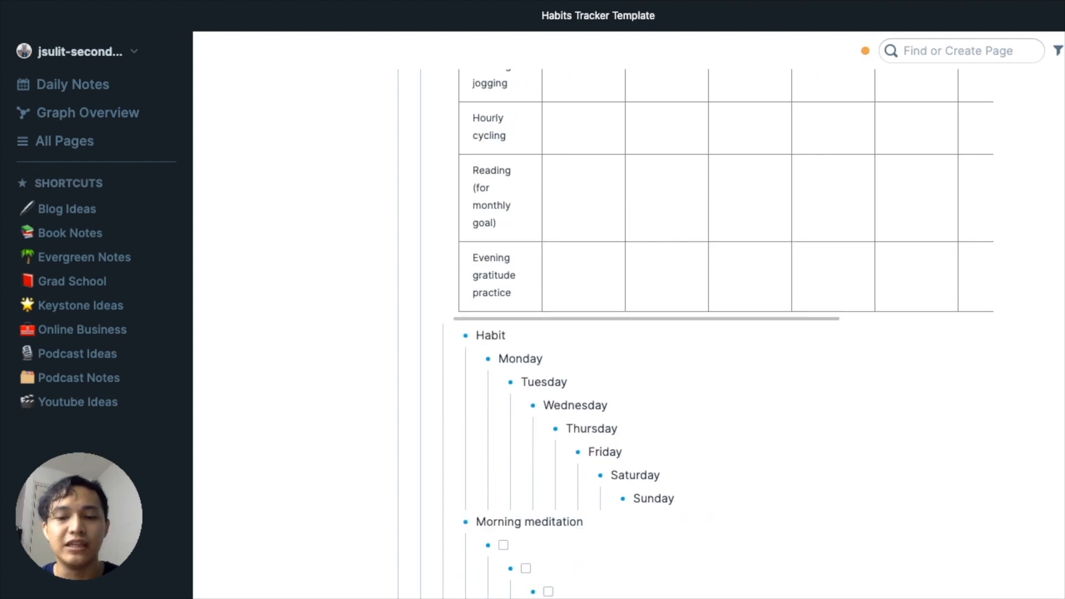
# Select the whole chain of nested checkboxes under Morning meditation, check its table row, and collapse the Morning meditation block.
pyautogui.moveTo(574, 589); pyautogui.dragTo(510, 542)
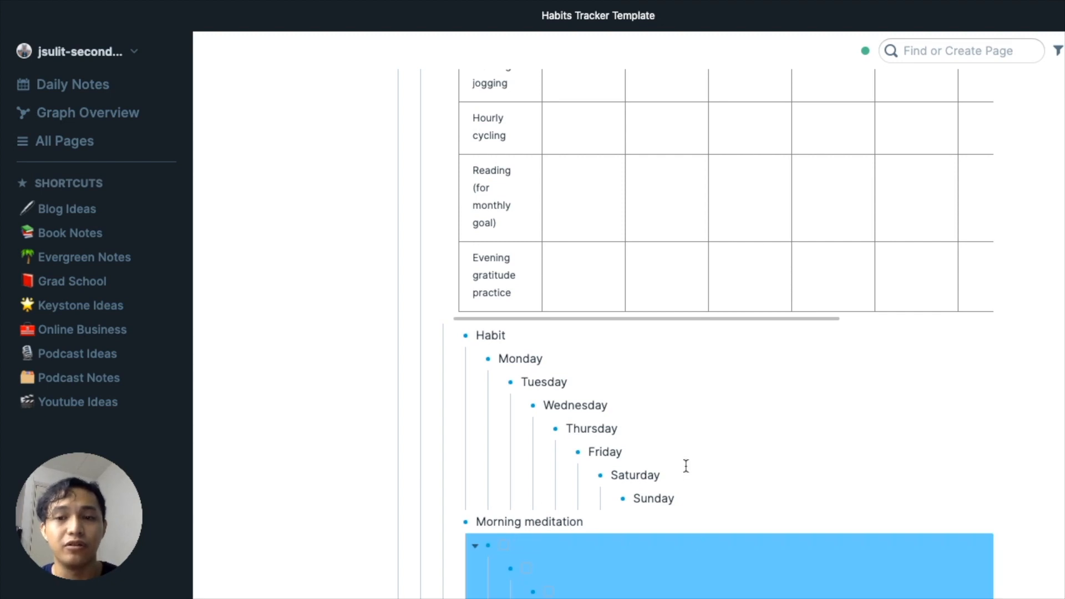
pyautogui.scroll(5, 685, 468)
pyautogui.hscroll(4, 687, 472)
pyautogui.hscroll(-4, 686, 472)
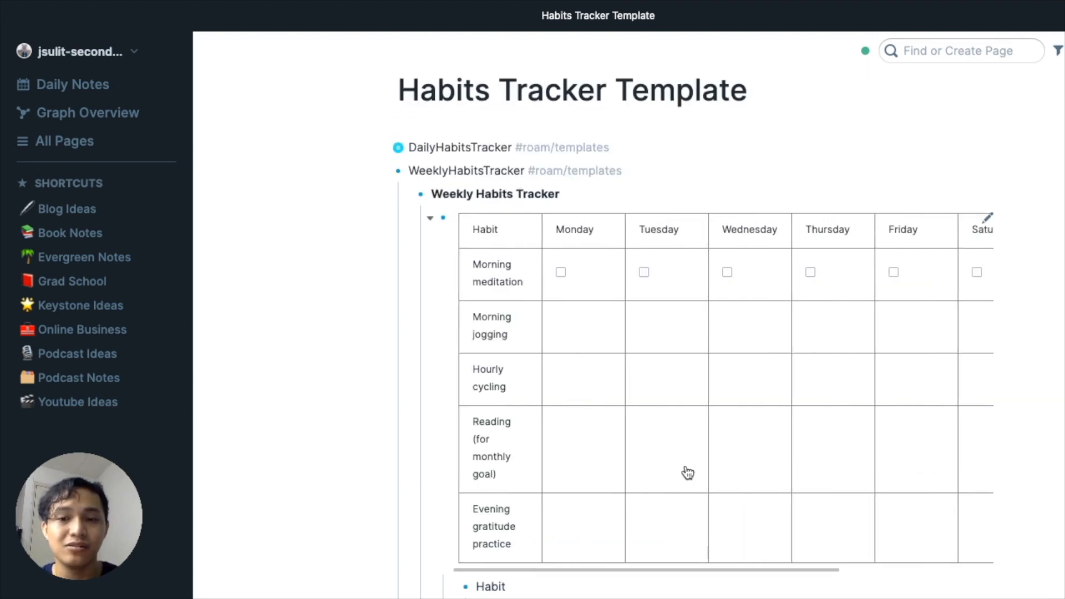
pyautogui.scroll(-2, 662, 478)
pyautogui.scroll(-5, 664, 480)
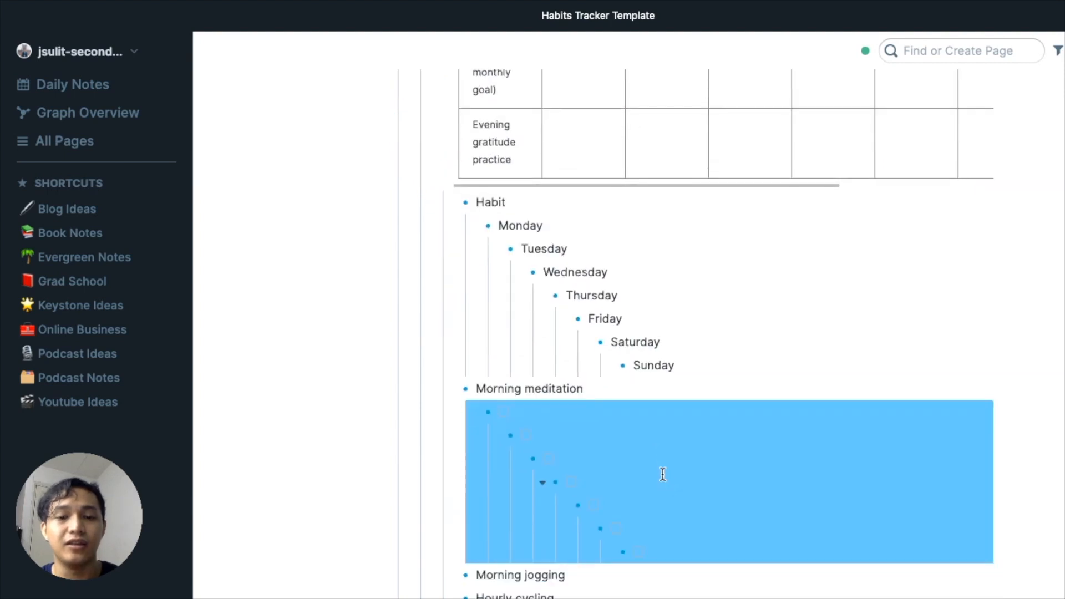
pyautogui.click(455, 394)
pyautogui.click(454, 394)
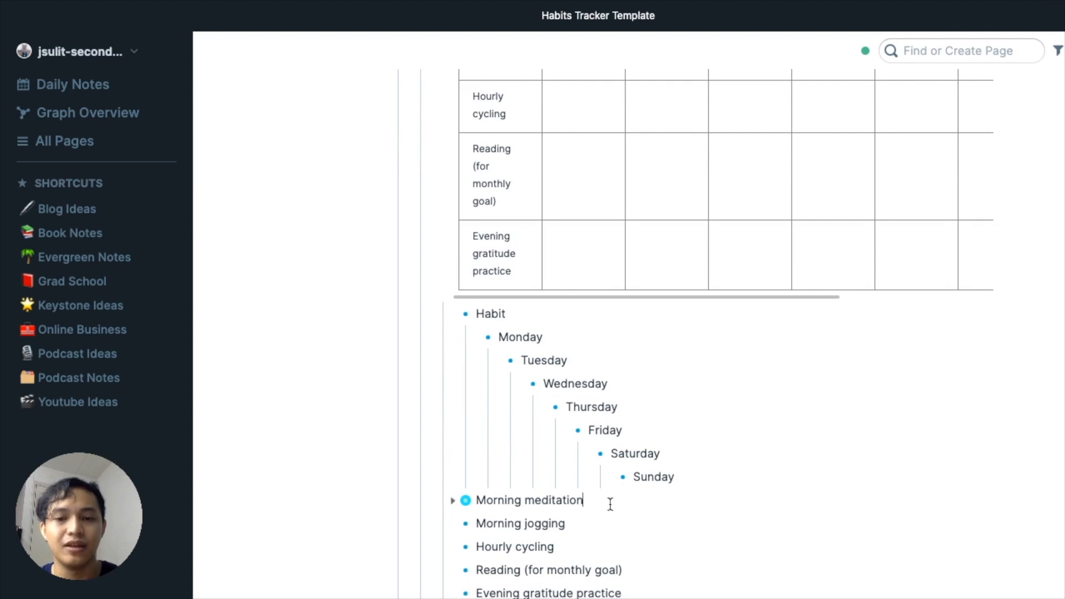
# Review the checkboxes in all habit rows of the weekly table and collapse the Habit block holding the weekday headers.
pyautogui.scroll(4, 596, 522)
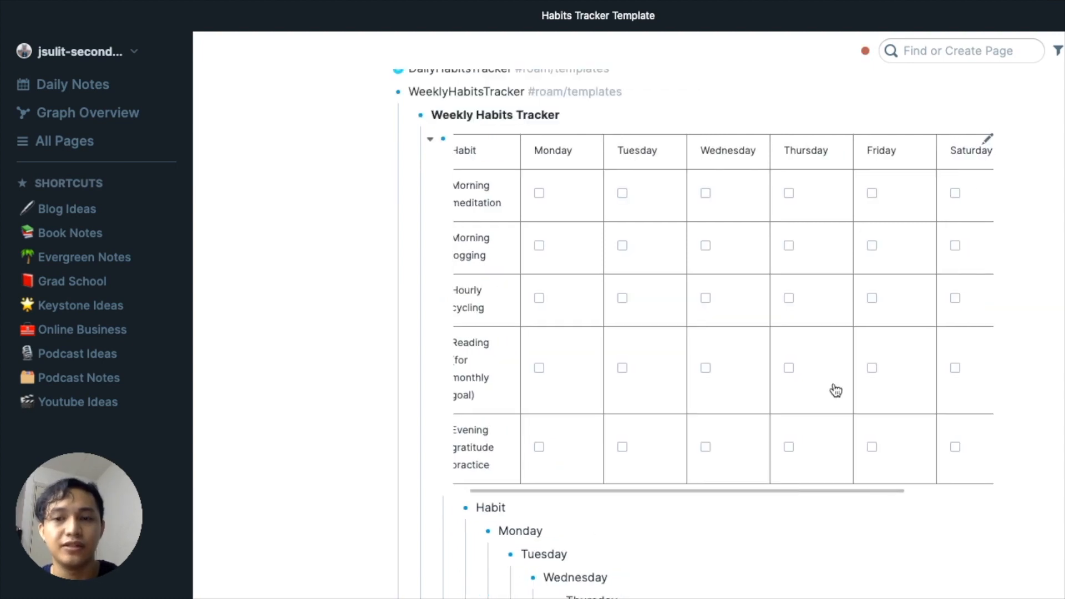
pyautogui.hscroll(2, 837, 390)
pyautogui.hscroll(-2, 837, 390)
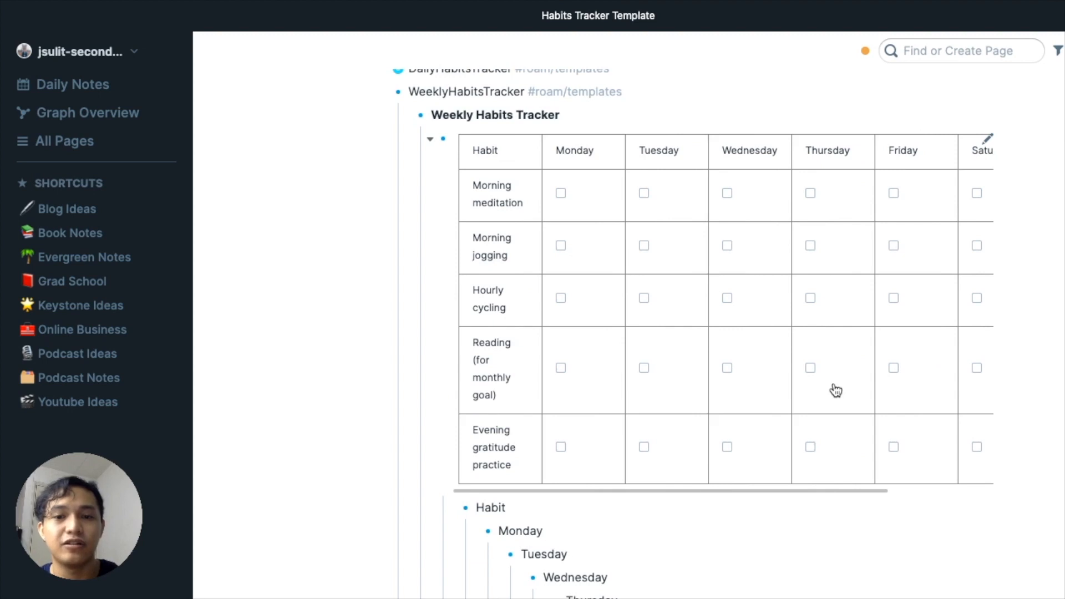
pyautogui.scroll(2, 835, 391)
pyautogui.scroll(-9, 835, 386)
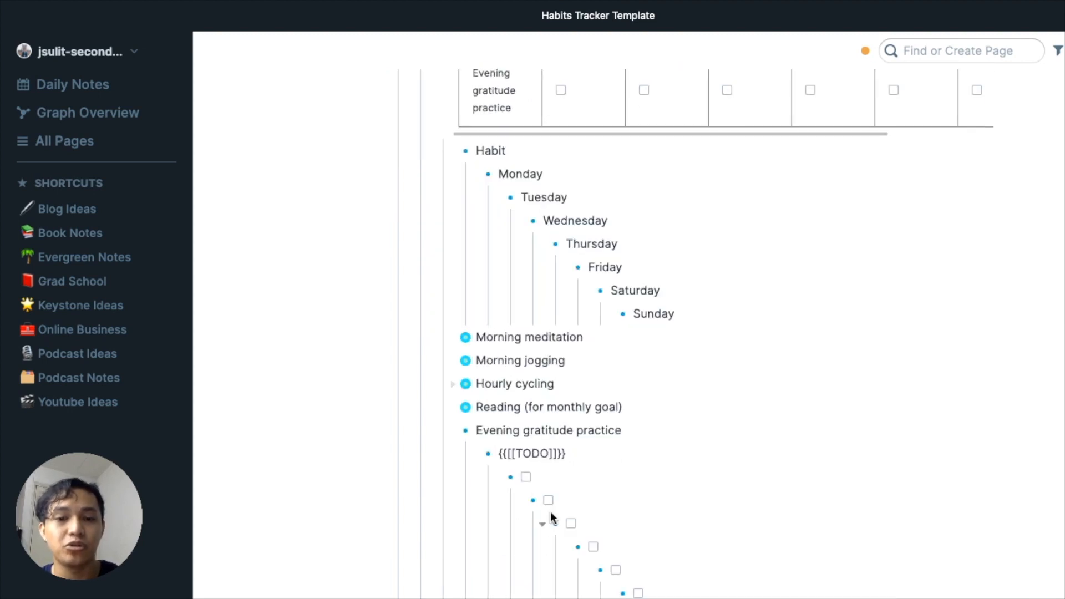
pyautogui.scroll(7, 551, 516)
pyautogui.scroll(-1, 616, 512)
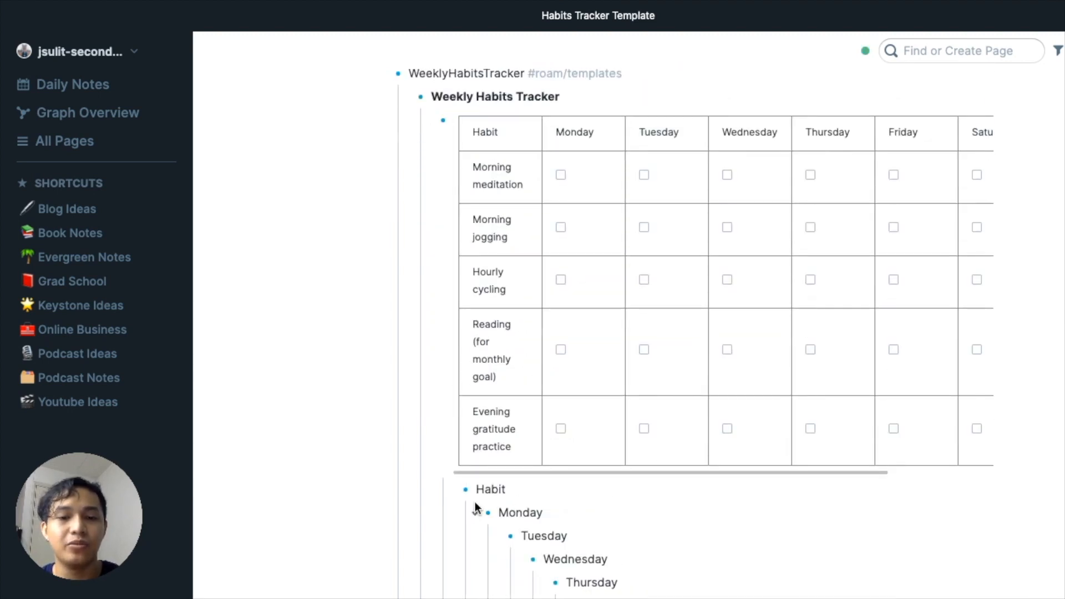
pyautogui.click(453, 492)
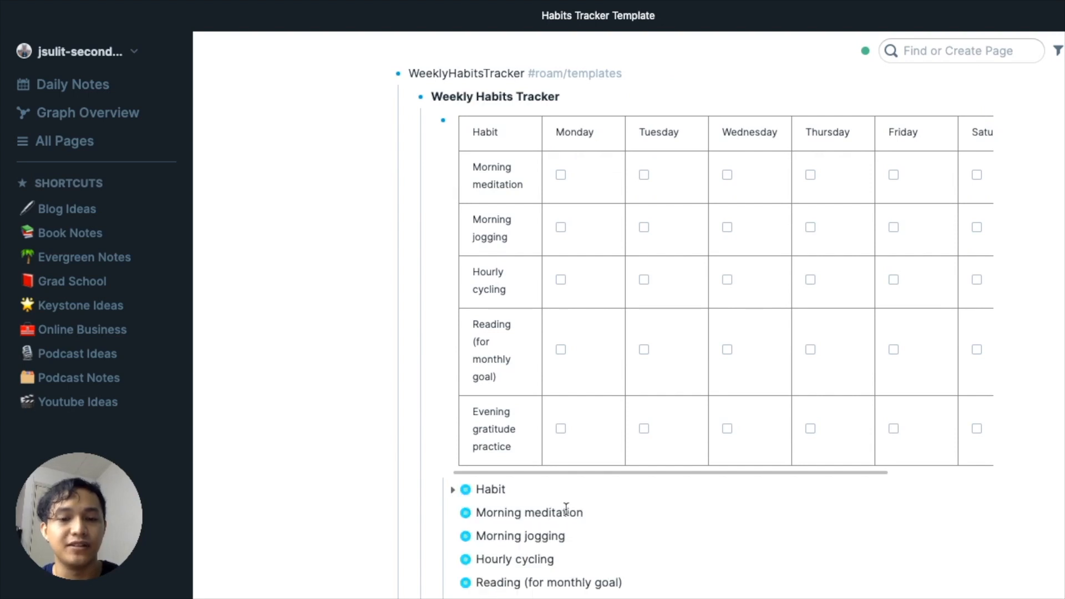
# Collapse the table block, its Weekly Habits Tracker heading and the WeeklyHabitsTracker template block.
pyautogui.scroll(3, 464, 280)
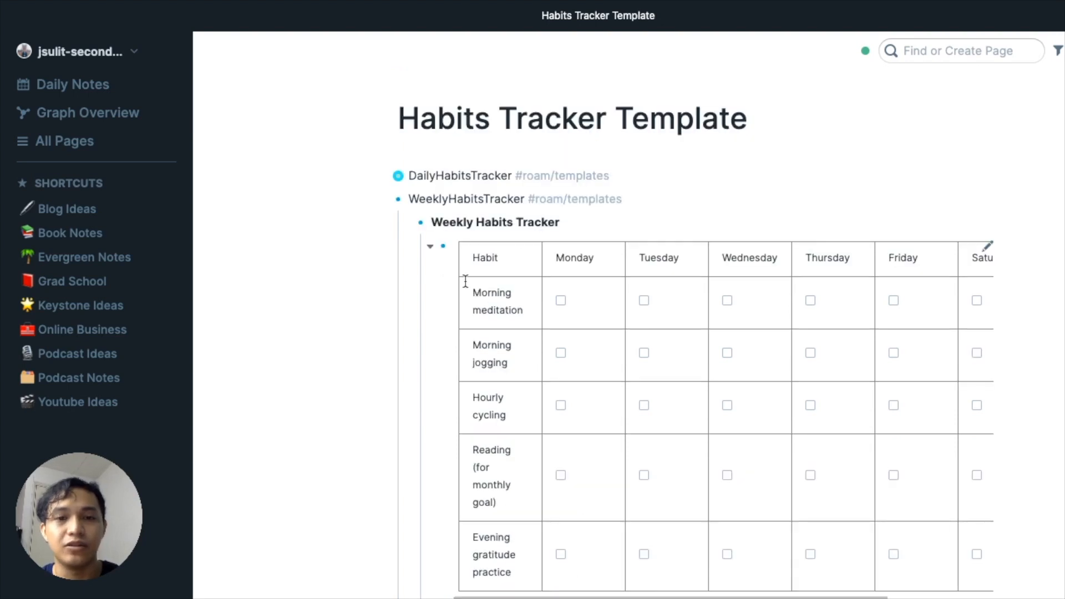
pyautogui.click(431, 246)
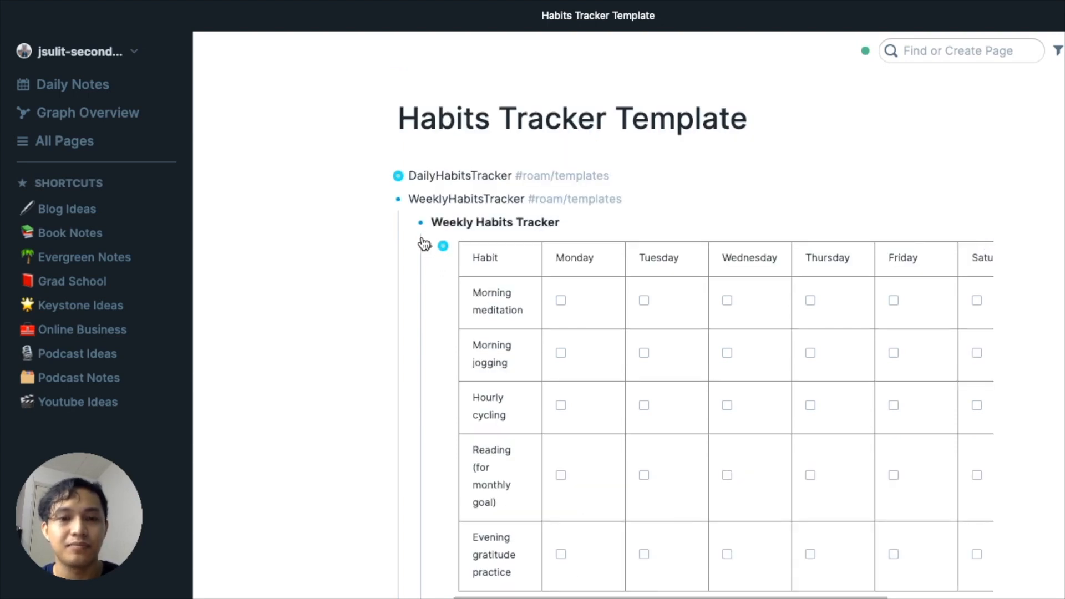
pyautogui.click(409, 227)
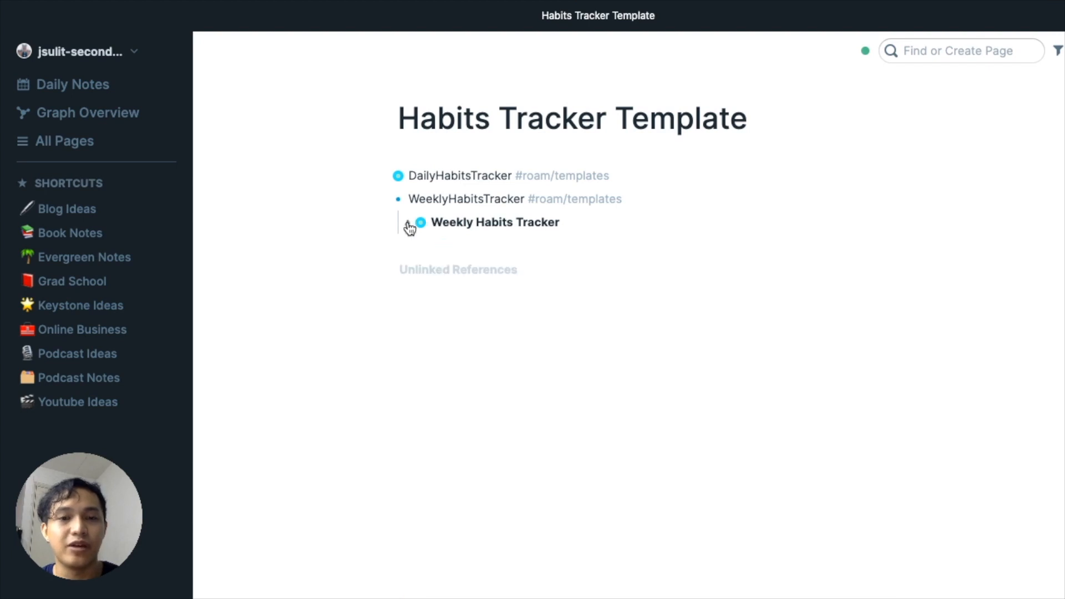
pyautogui.click(388, 201)
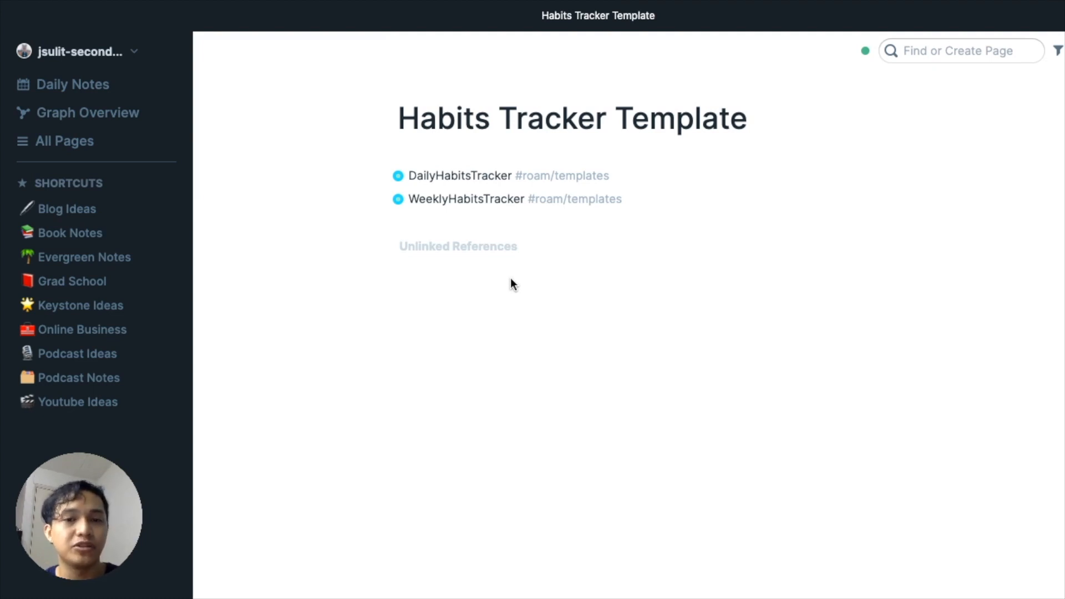
# Open the page "Week 15: April 18, 2021 - April 24, 2021" and insert the WeeklyHabitsTracker template in its empty block.
pyautogui.click(80, 86)
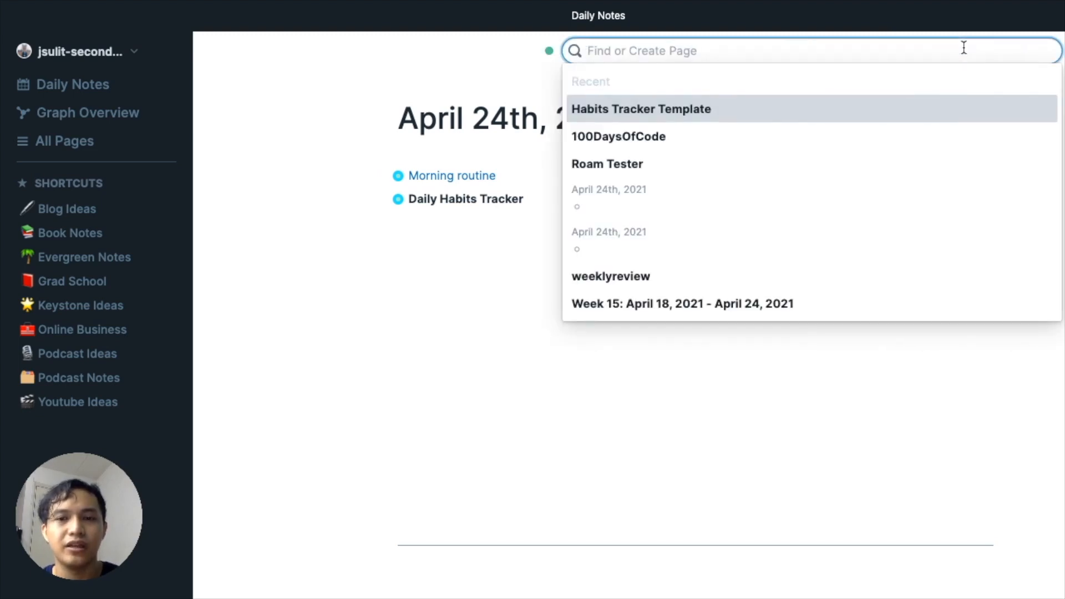
pyautogui.click(721, 304)
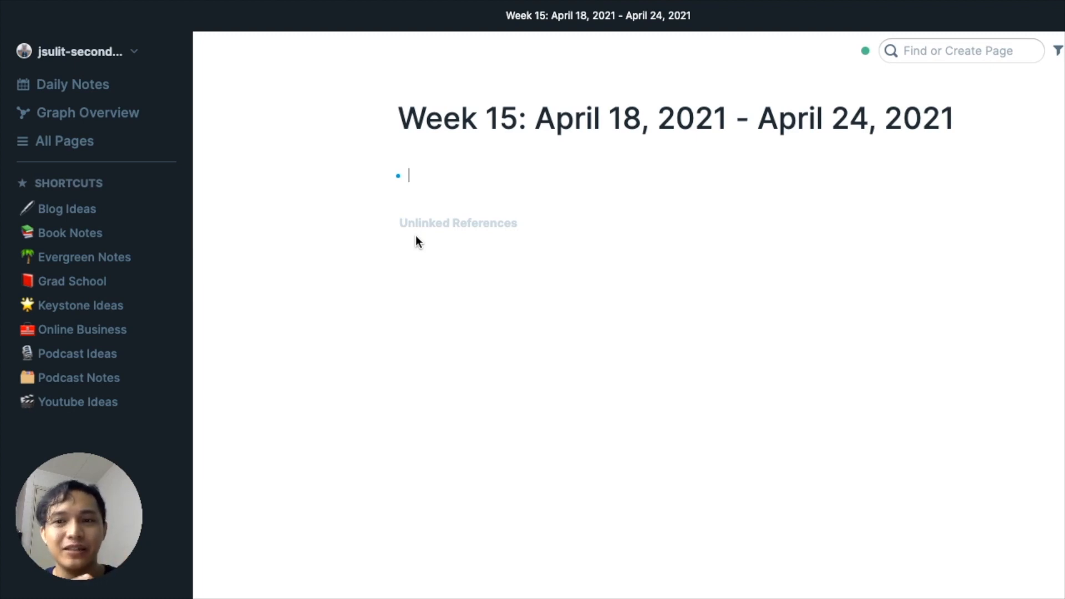
pyautogui.write(';;')
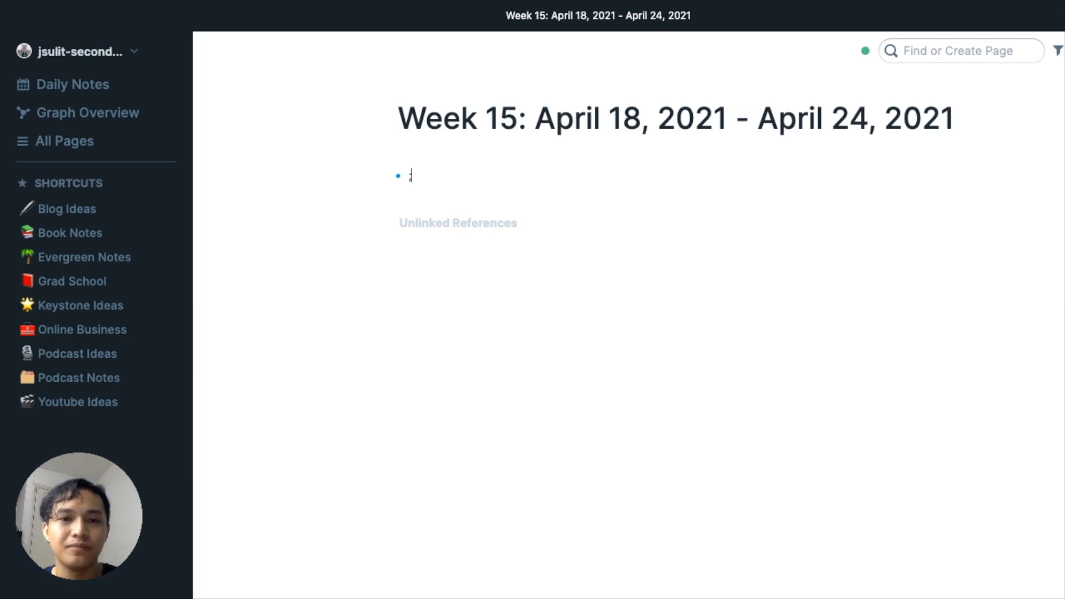
pyautogui.press('Down')
pyautogui.press('Down')
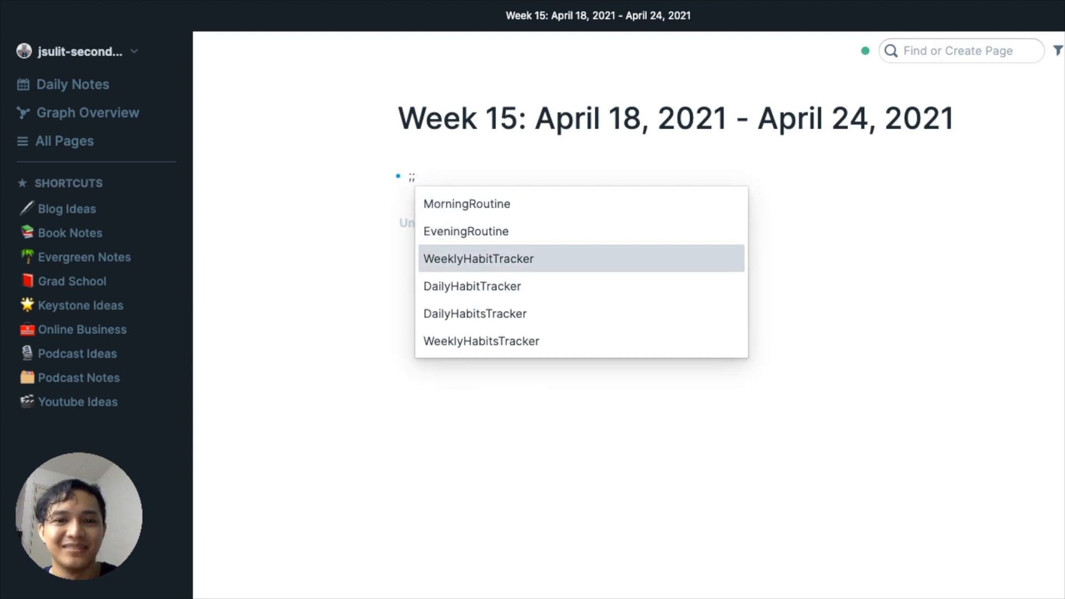
pyautogui.press('Down')
pyautogui.press('Up')
pyautogui.press('Down')
pyautogui.press('Down')
pyautogui.press('Down')
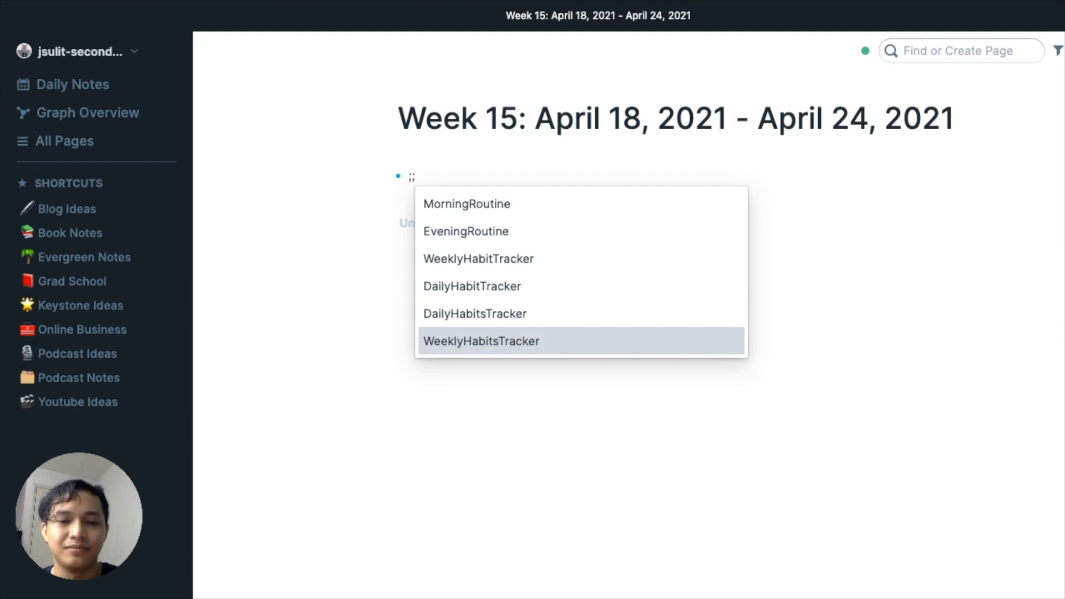
pyautogui.press('Return')
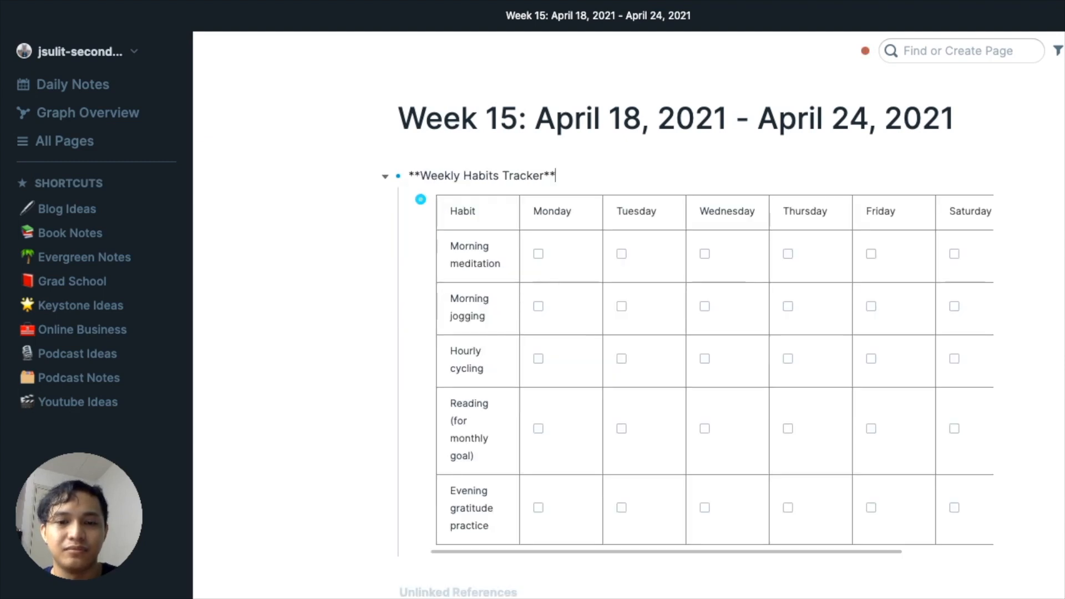
# Examine the inserted weekly habits table from Monday through Sunday and leave editing of its heading block.
pyautogui.hscroll(2, 494, 422)
pyautogui.hscroll(-2, 494, 421)
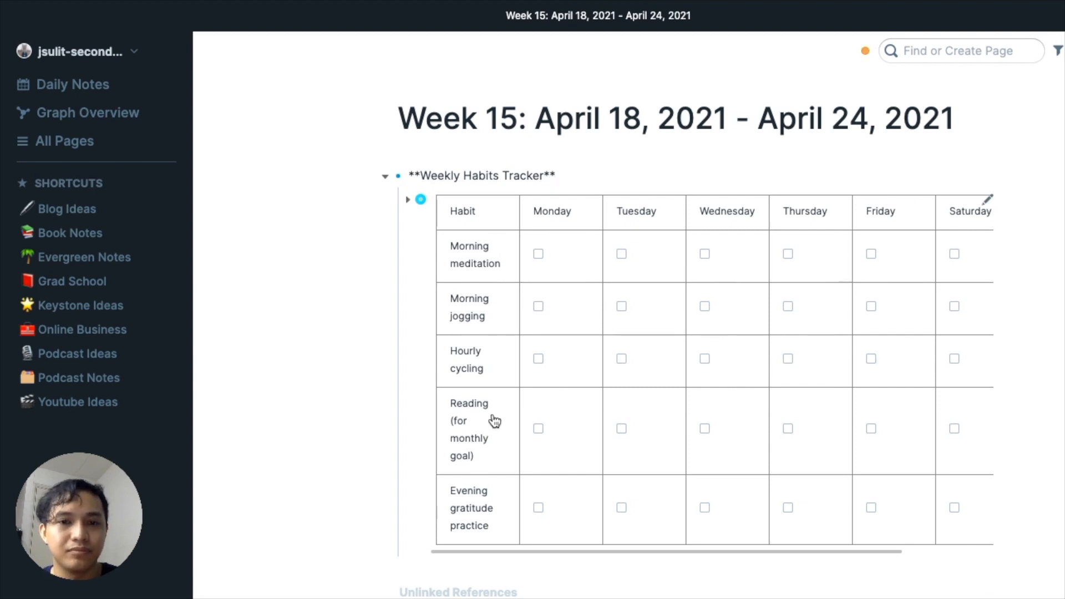
pyautogui.hscroll(3, 494, 421)
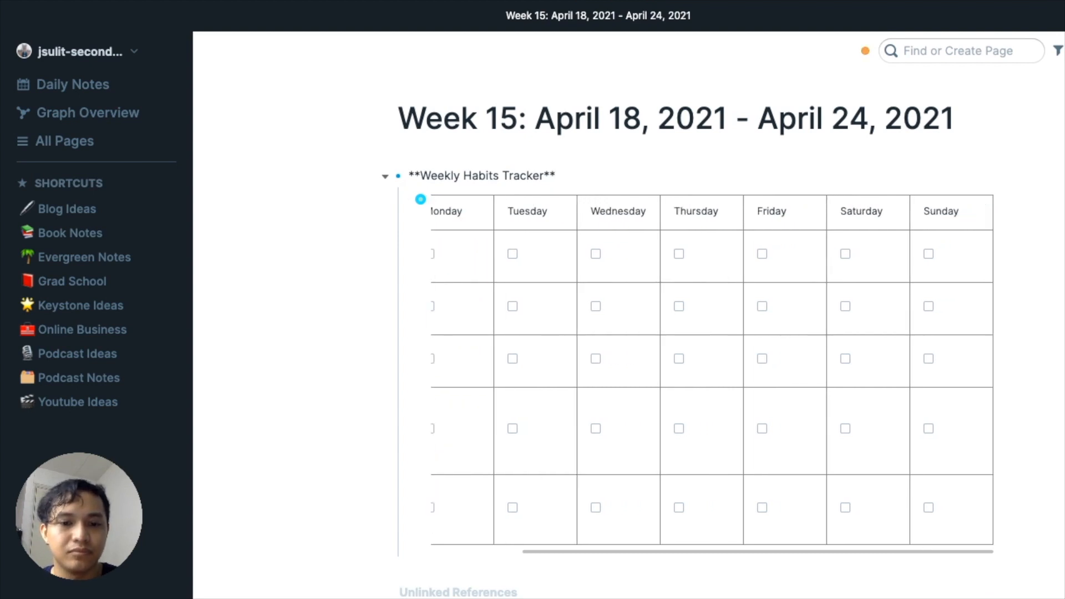
pyautogui.press('Escape')
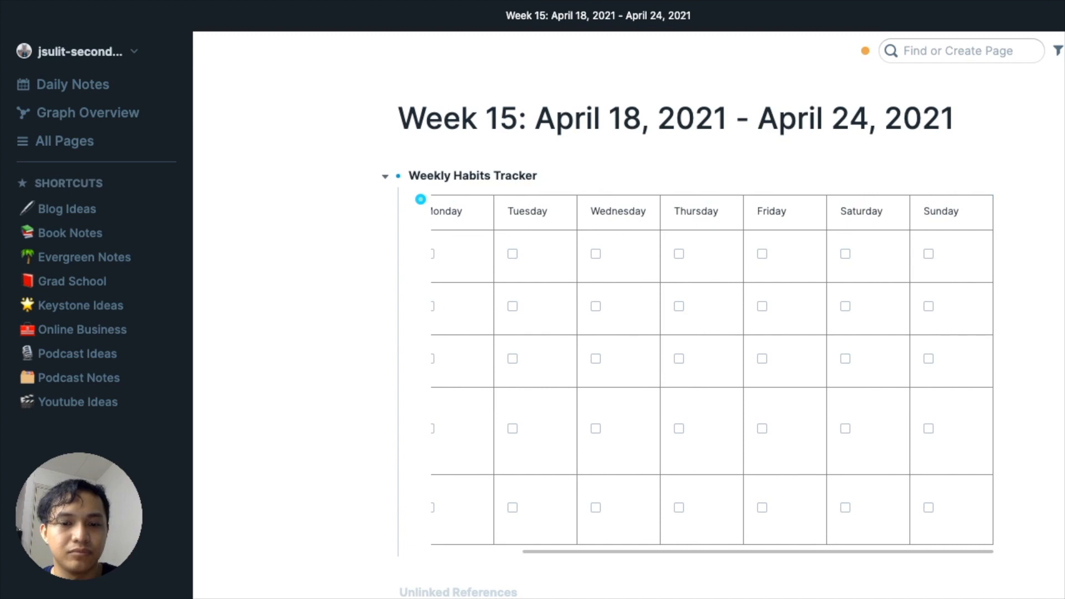
pyautogui.hscroll(-3, 554, 373)
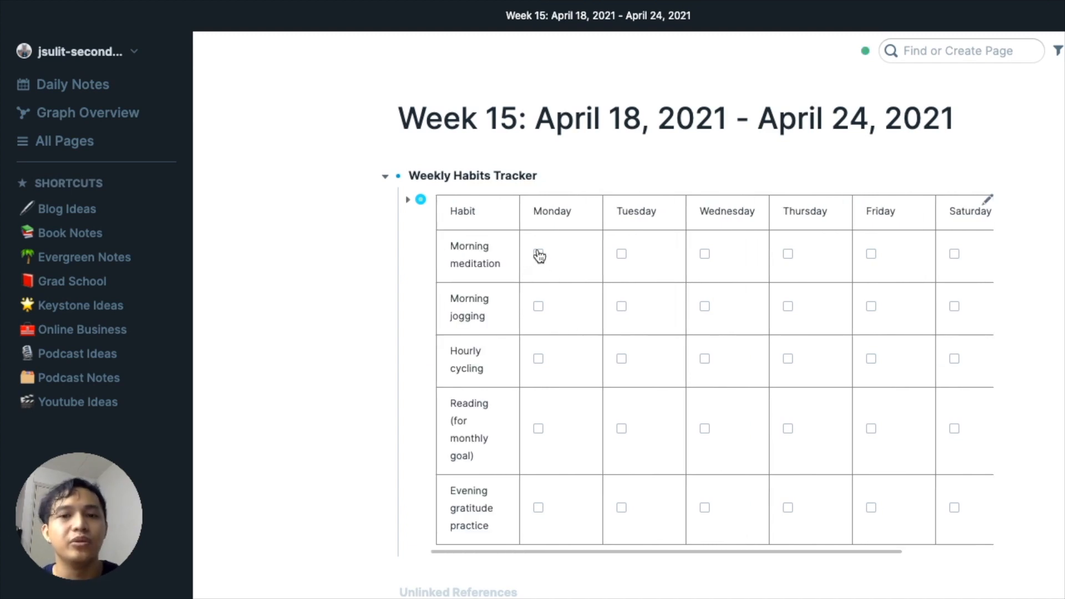
# Try to tick the Monday and Tuesday checkboxes for Morning meditation in the weekly habits table.
pyautogui.click(538, 254)
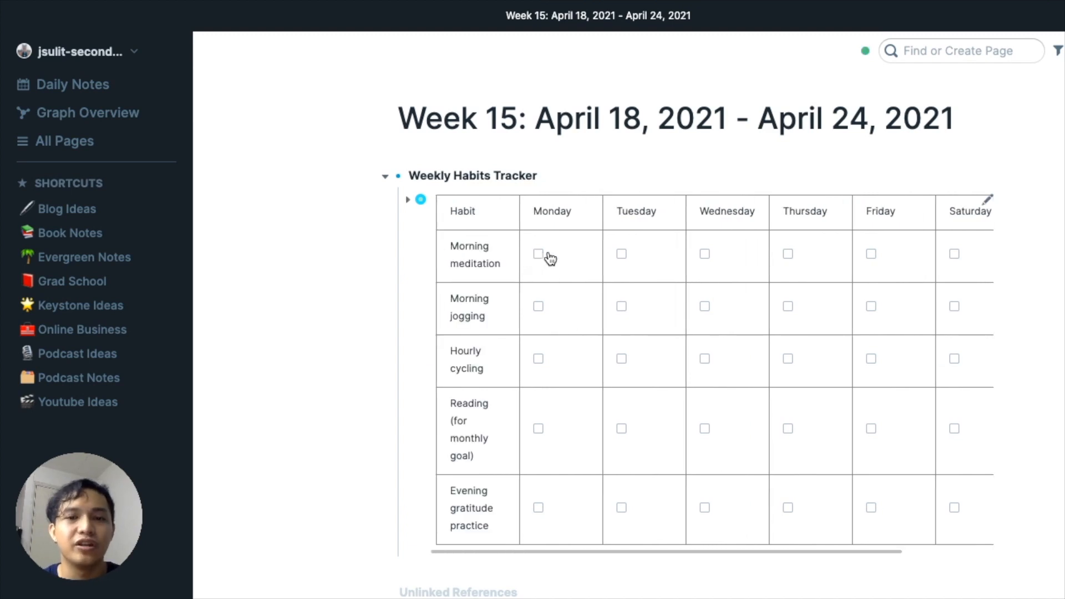
pyautogui.click(621, 255)
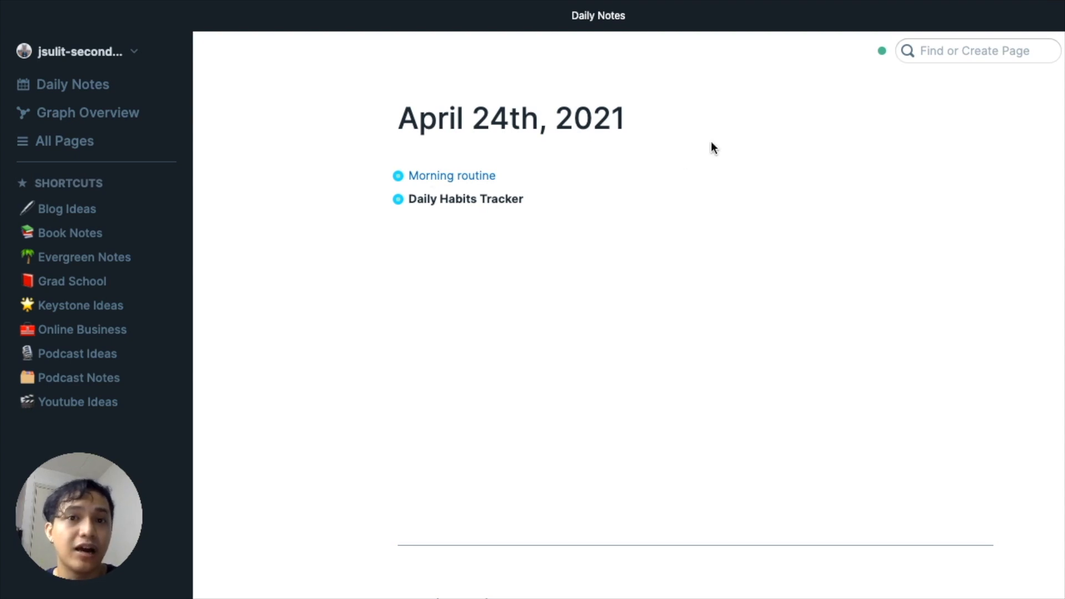
# Open the page "Week 15: April 18, 2021 - April 24, 2021" from the recent pages and insert the WeeklyHabitsTracker template in its empty block.
pyautogui.click(933, 51)
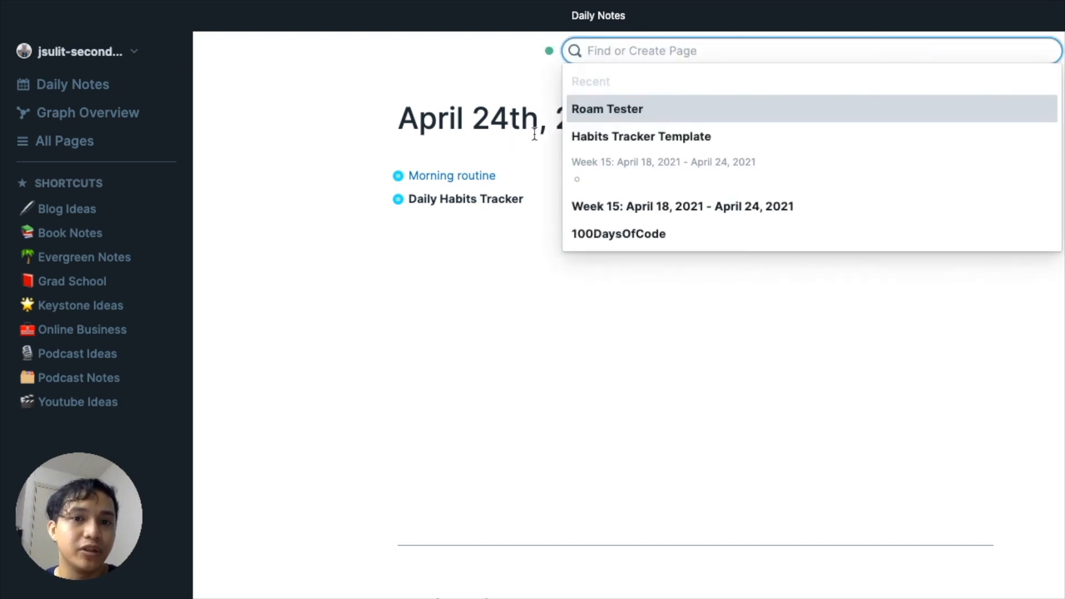
pyautogui.click(766, 211)
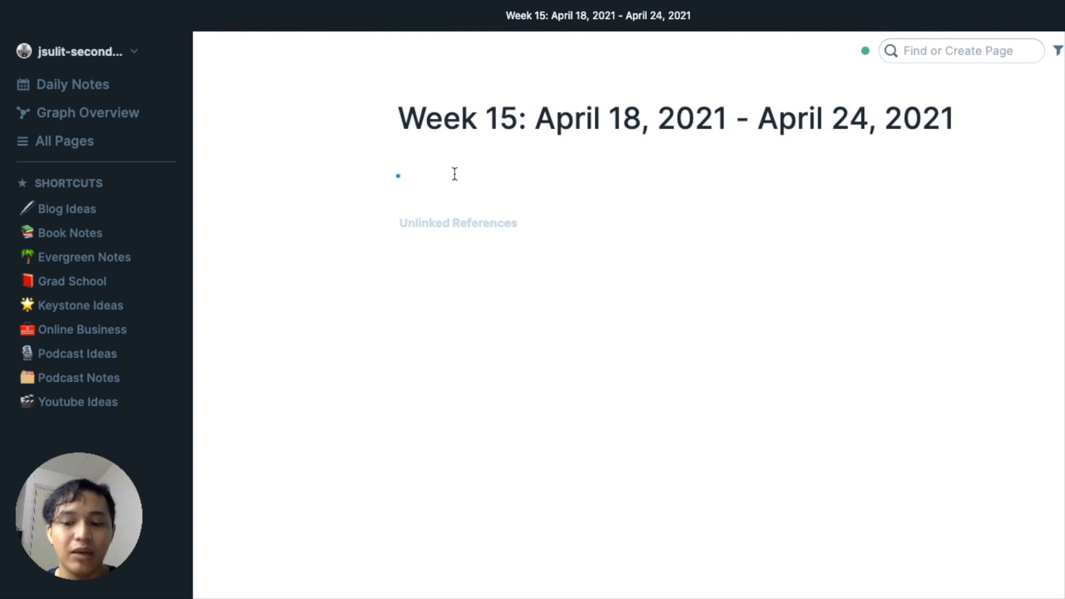
pyautogui.write(';;')
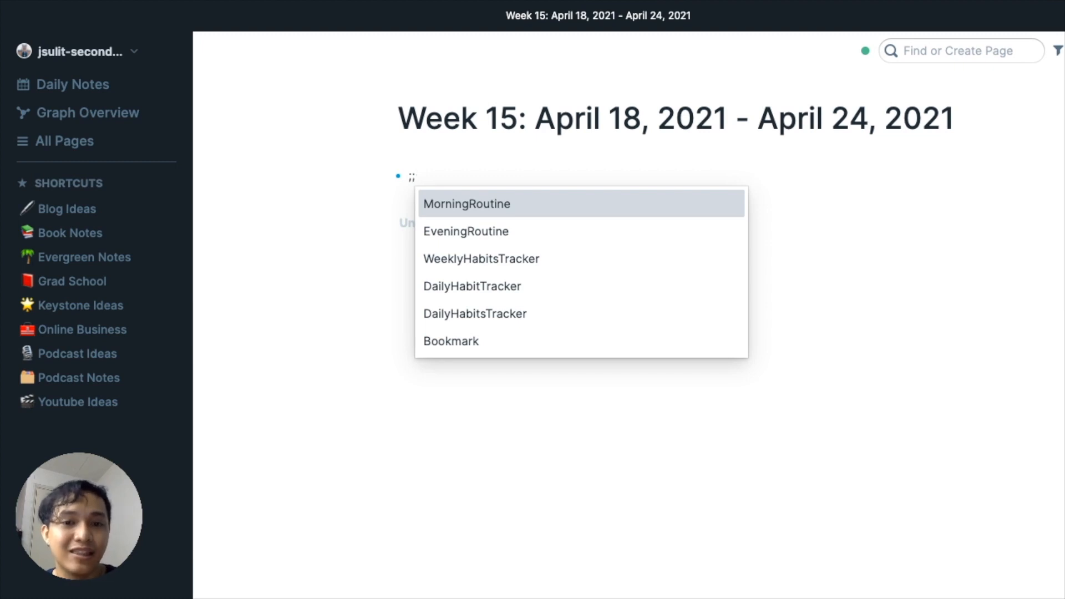
pyautogui.press('Down')
pyautogui.press('Down')
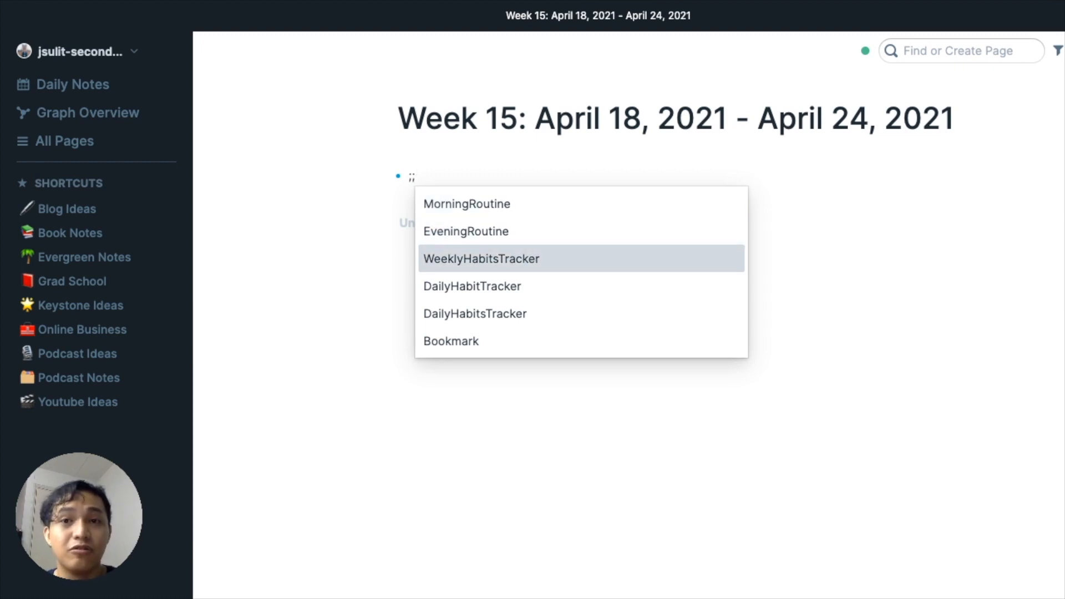
pyautogui.press('Return')
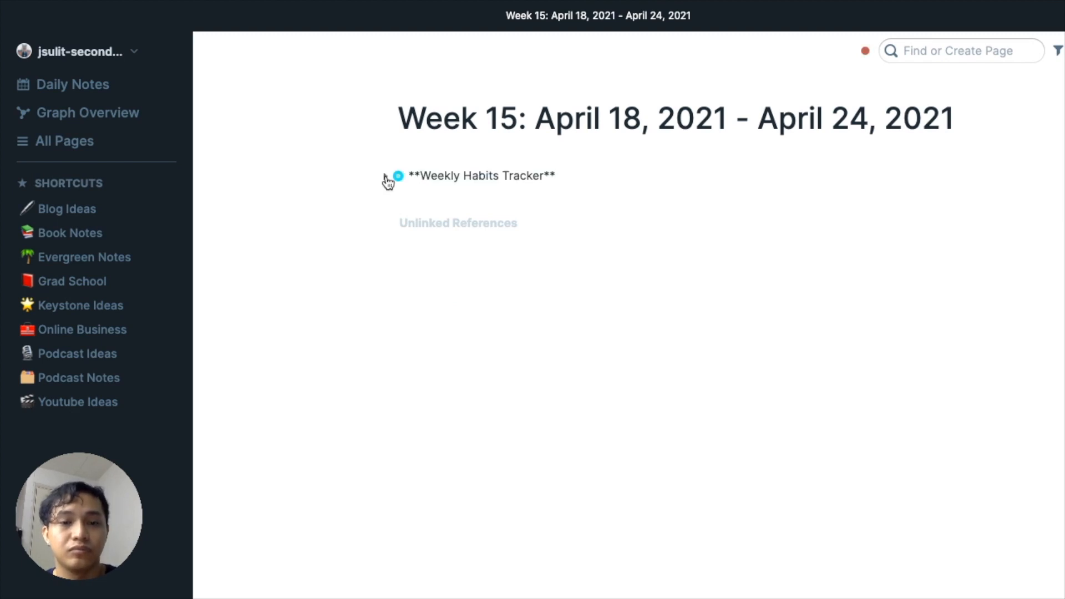
# Expand the inserted tracker and tick Monday for Midday meditation, Hourly cycling and Reading (for monthly goal).
pyautogui.click(386, 179)
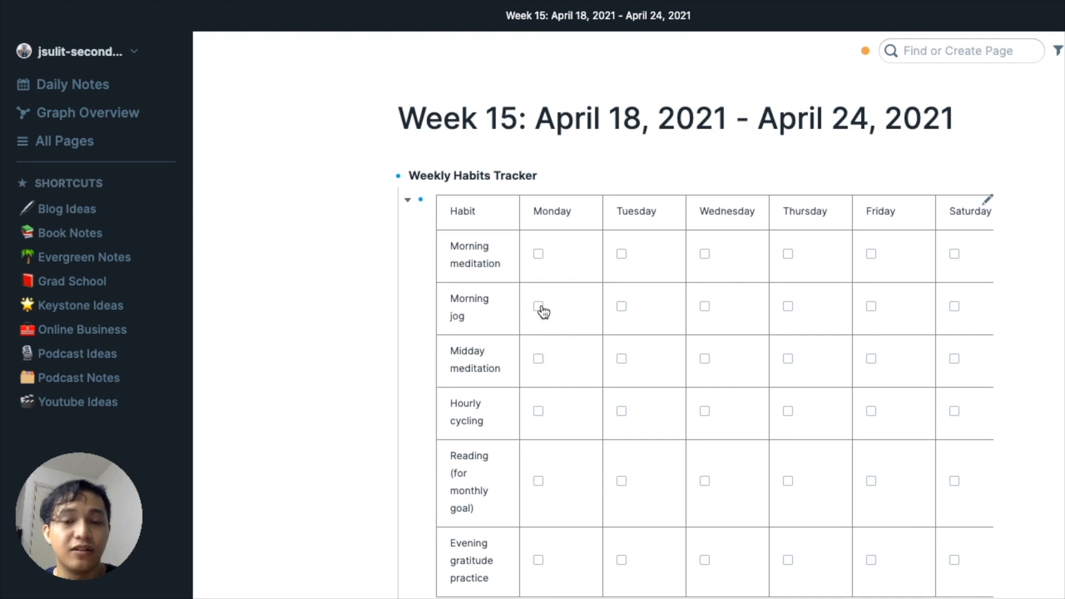
pyautogui.click(537, 360)
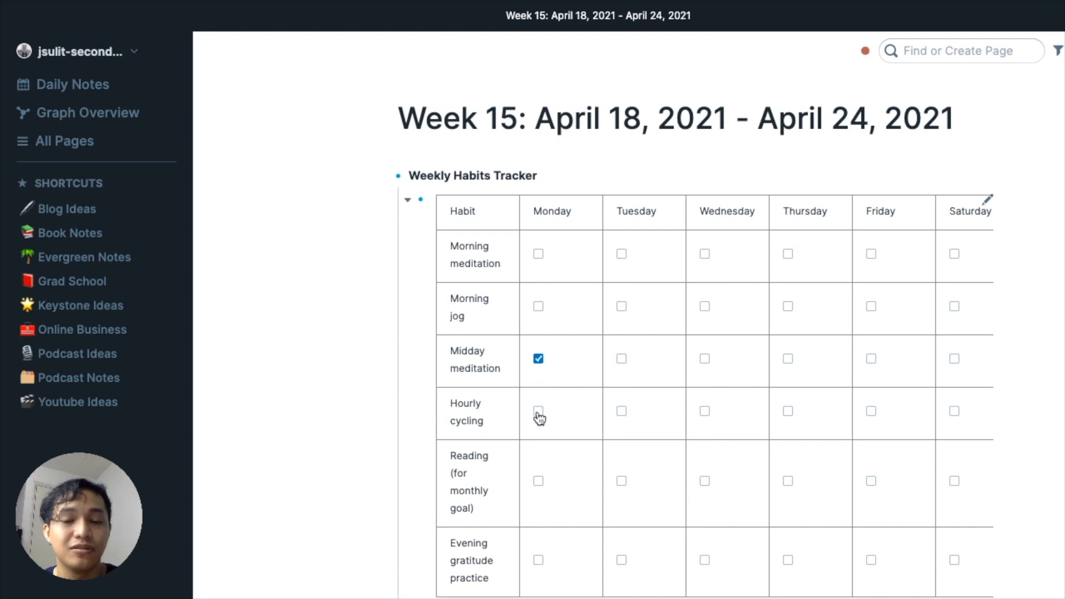
pyautogui.click(538, 413)
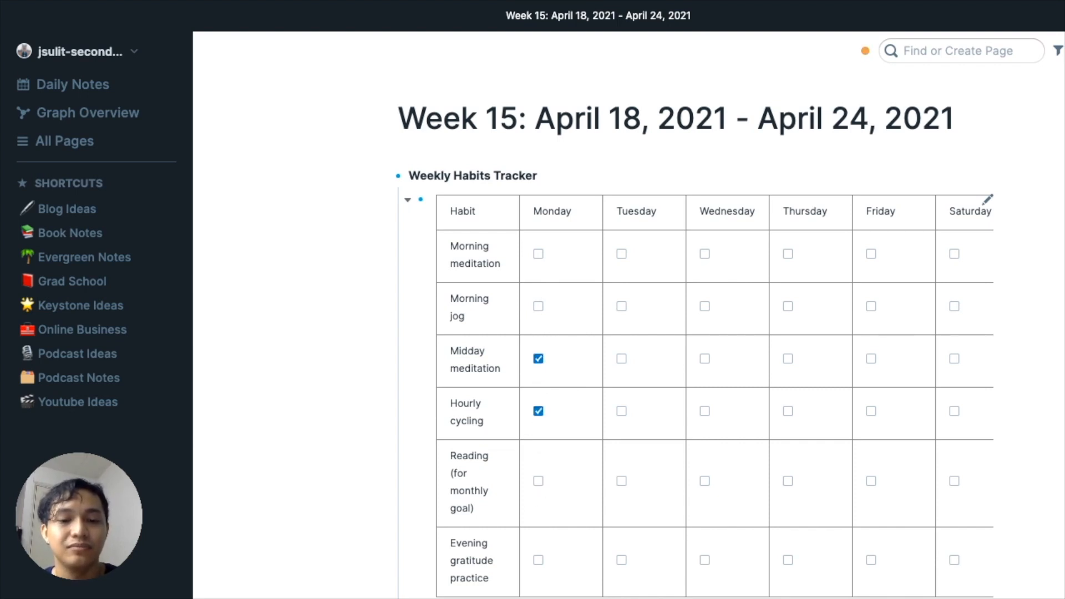
pyautogui.click(538, 481)
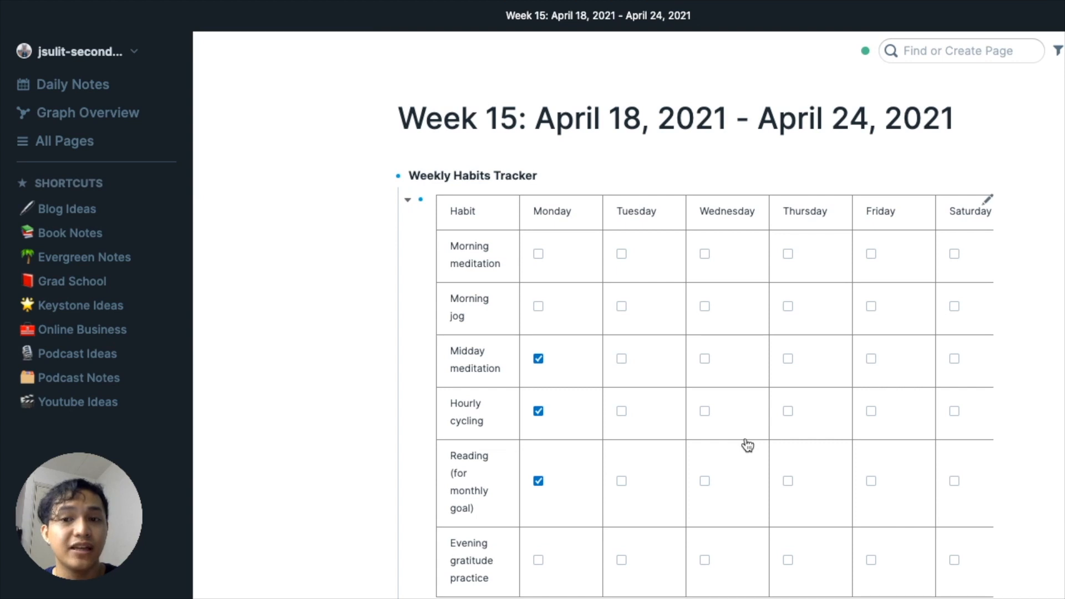
pyautogui.hscroll(4, 747, 445)
pyautogui.hscroll(-4, 747, 445)
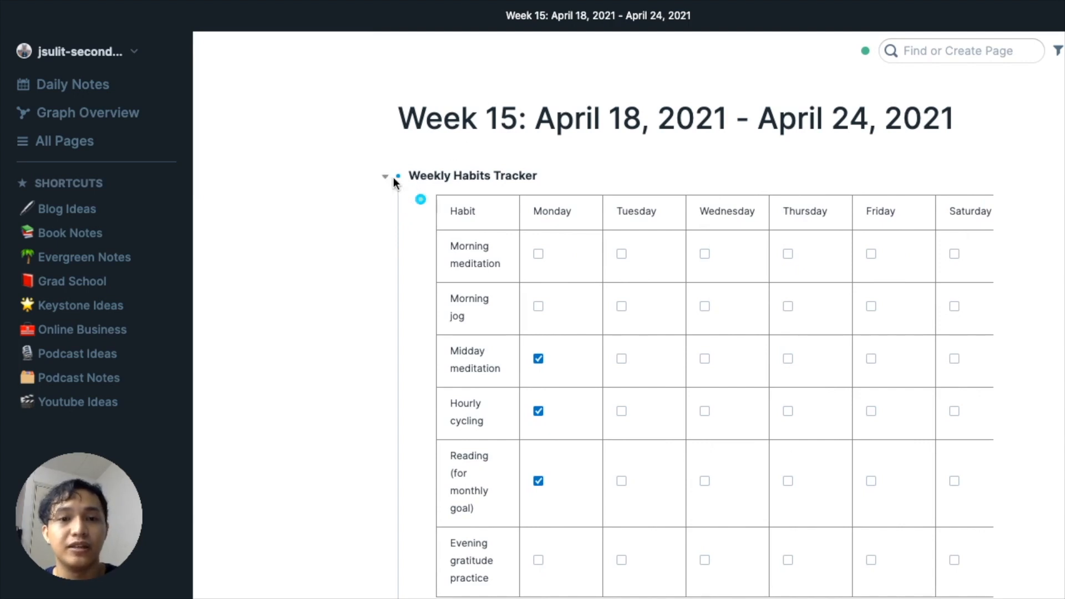
# Collapse the Weekly Habits Tracker block and nest it under a new empty block added above it.
pyautogui.click(387, 180)
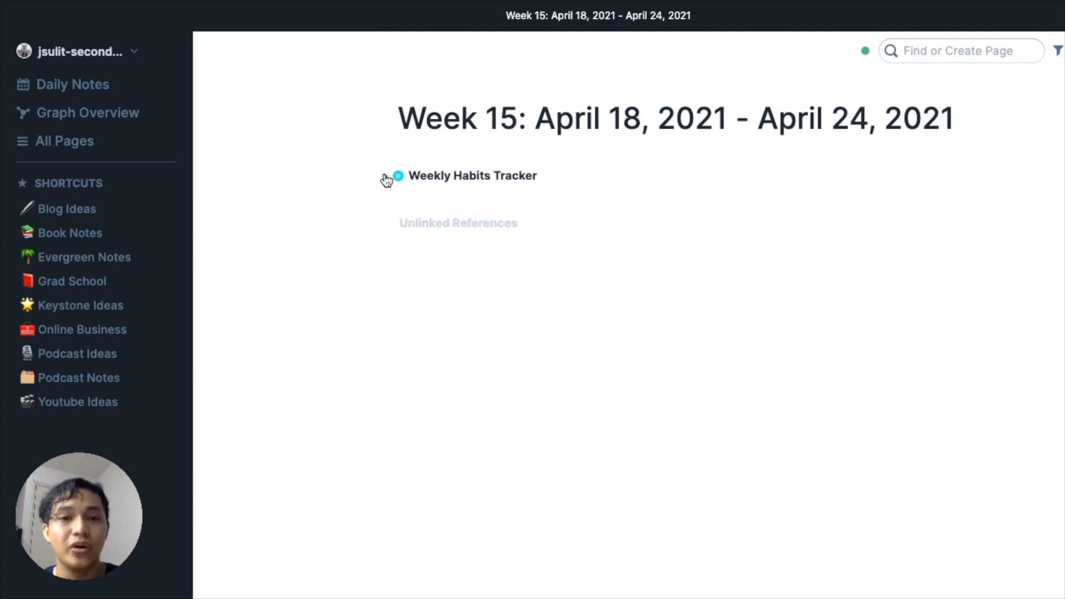
pyautogui.click(559, 178)
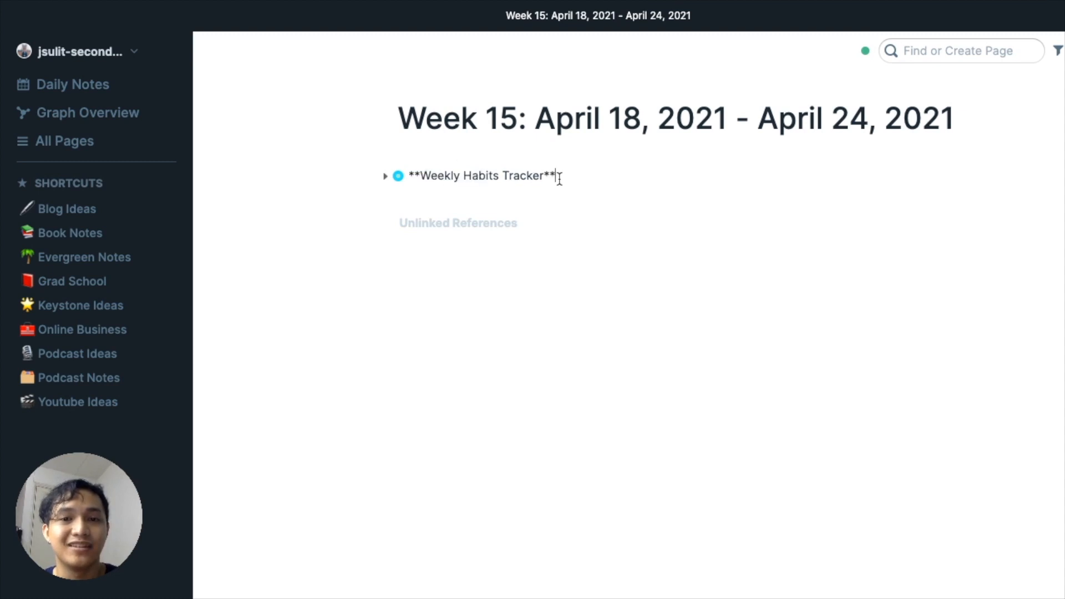
pyautogui.moveTo(559, 178); pyautogui.dragTo(408, 173)
pyautogui.press('Left')
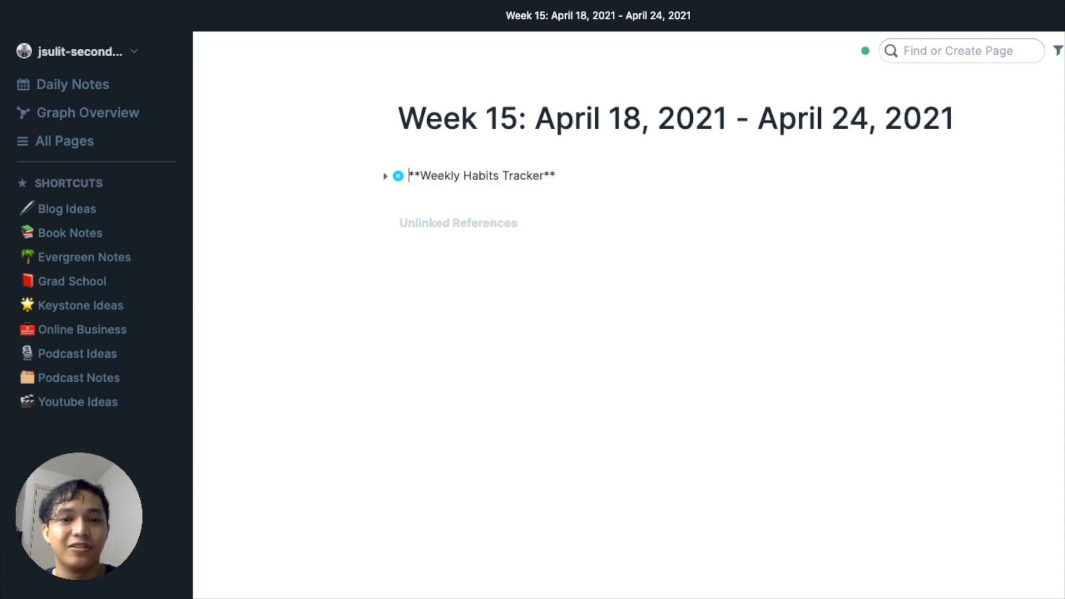
pyautogui.press('Return')
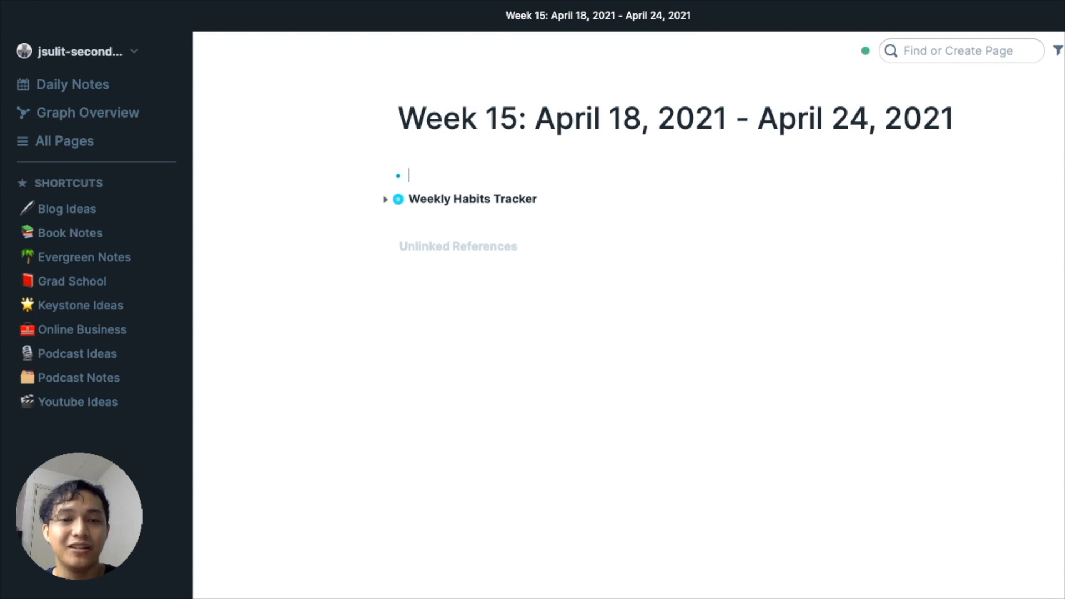
pyautogui.press('Down')
pyautogui.press('Tab')
pyautogui.press('Up')
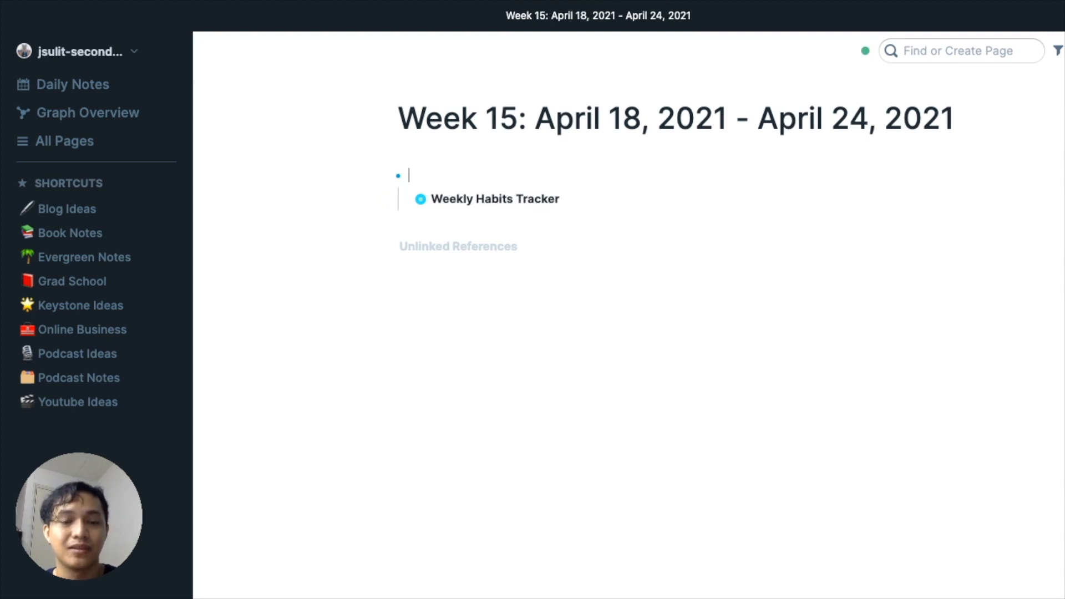
# Write "Weekly review notes:" in the empty parent block and tag it with #weeklyreview.
pyautogui.write('Weekly')
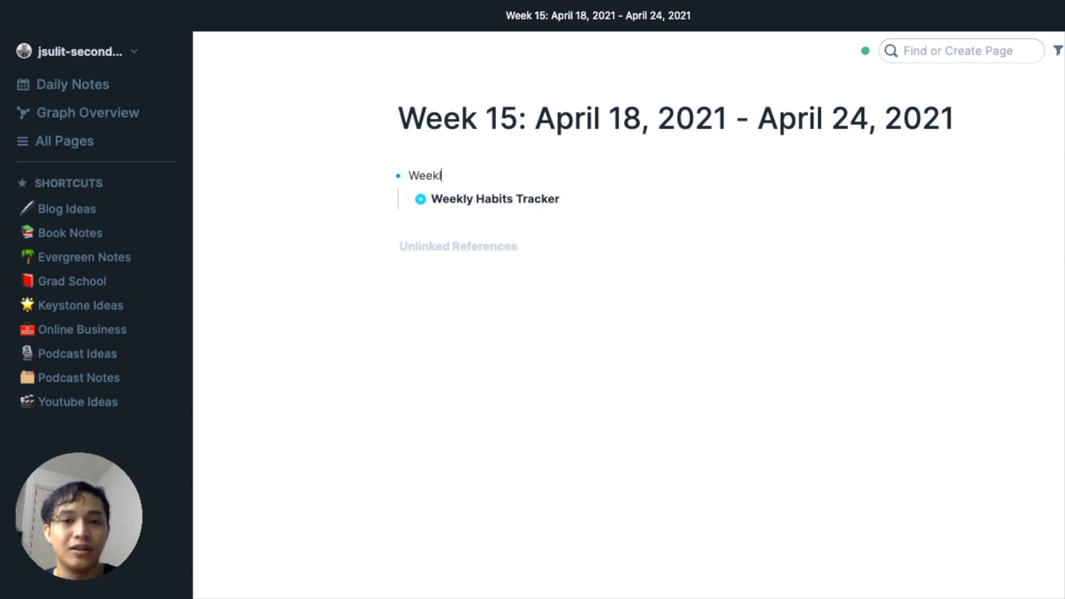
pyautogui.write(' rev')
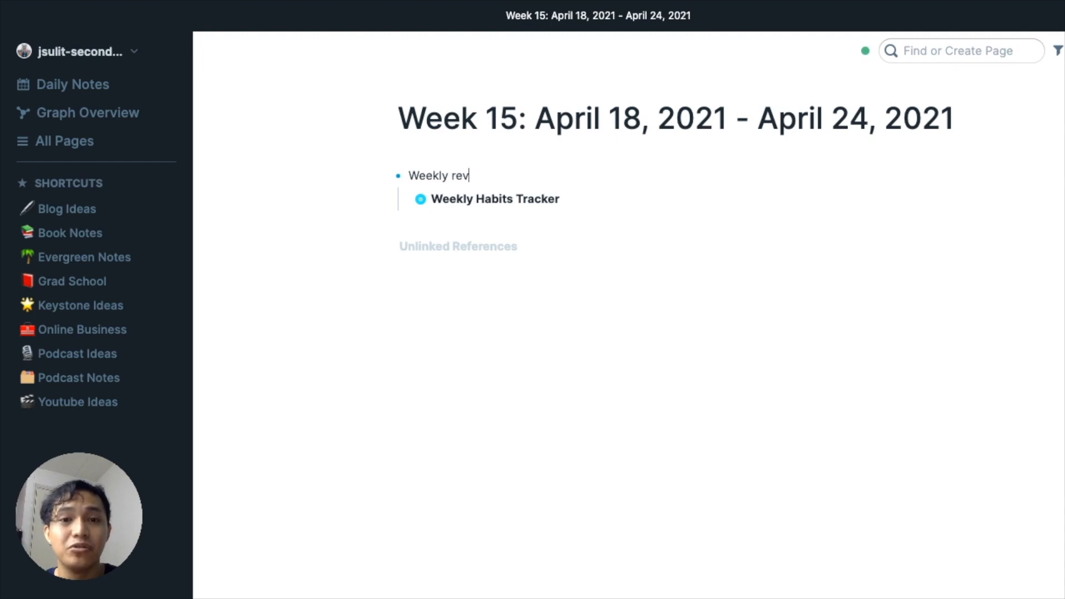
pyautogui.write('iew notes: ')
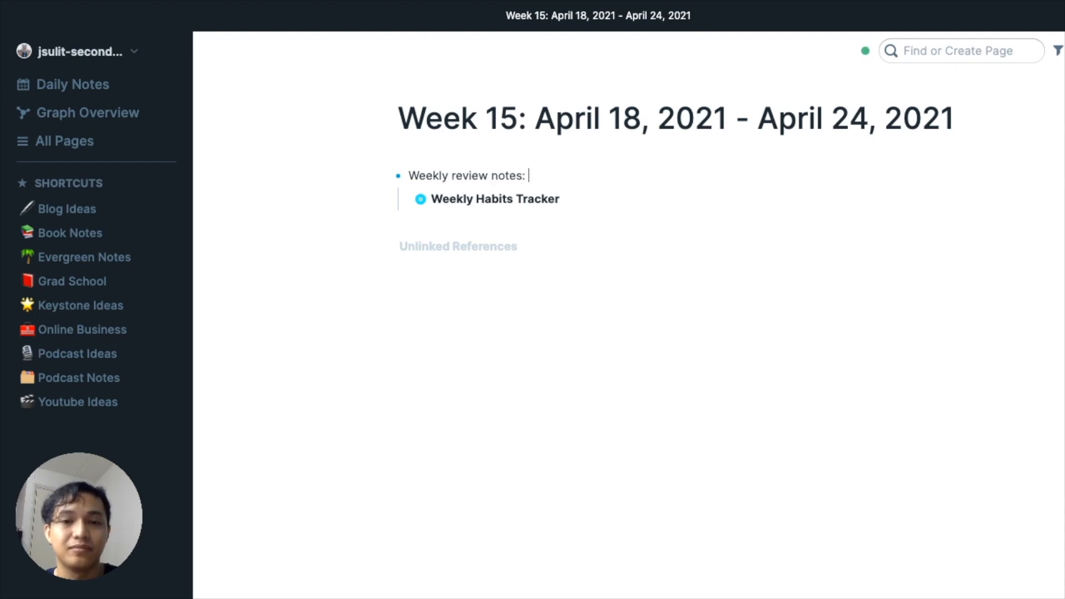
pyautogui.write('#wee')
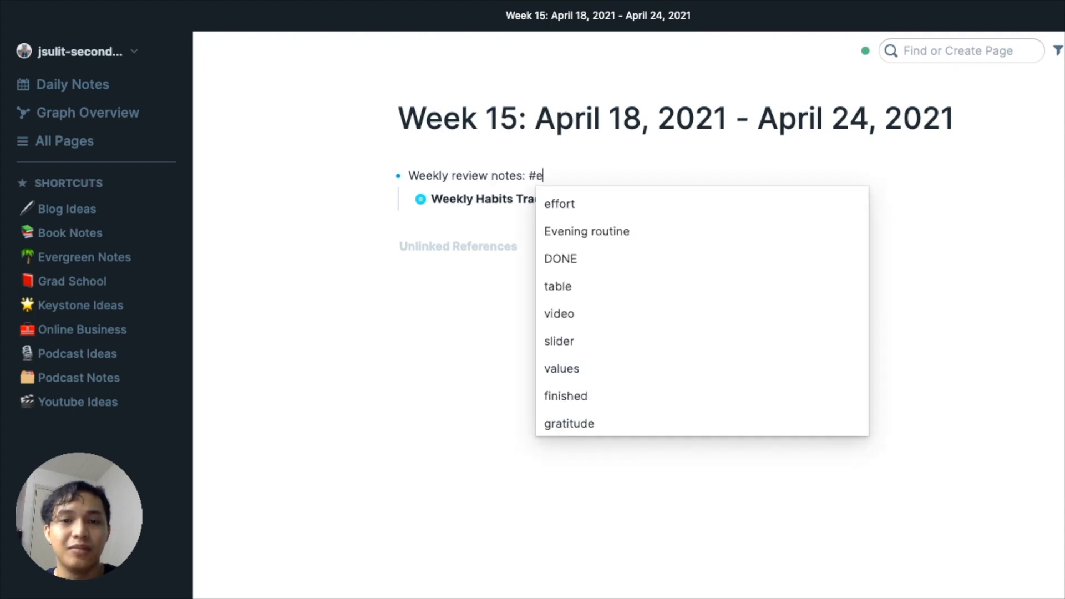
pyautogui.press('Return')
# Add "I just started, it's quite difficult to follow through with so many habits at once" before the #weeklyreview tag and finish editing the block.
pyautogui.press('Left')
pyautogui.press('Left')
pyautogui.press('Left')
pyautogui.press('Left')
pyautogui.press('Left')
pyautogui.press('Left')
pyautogui.press('Left')
pyautogui.press('Left')
pyautogui.press('Left')
pyautogui.press('Left')
pyautogui.press('Left')
pyautogui.press('Left')
pyautogui.press('Left')
pyautogui.press('Left')
pyautogui.press('Left')
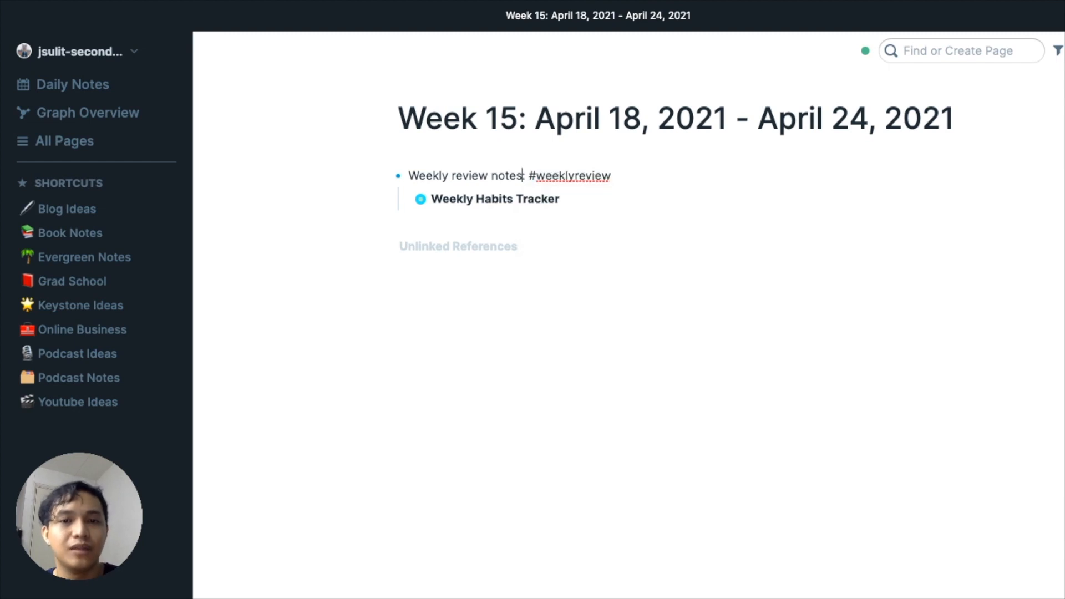
pyautogui.press('Right')
pyautogui.write('I just s')
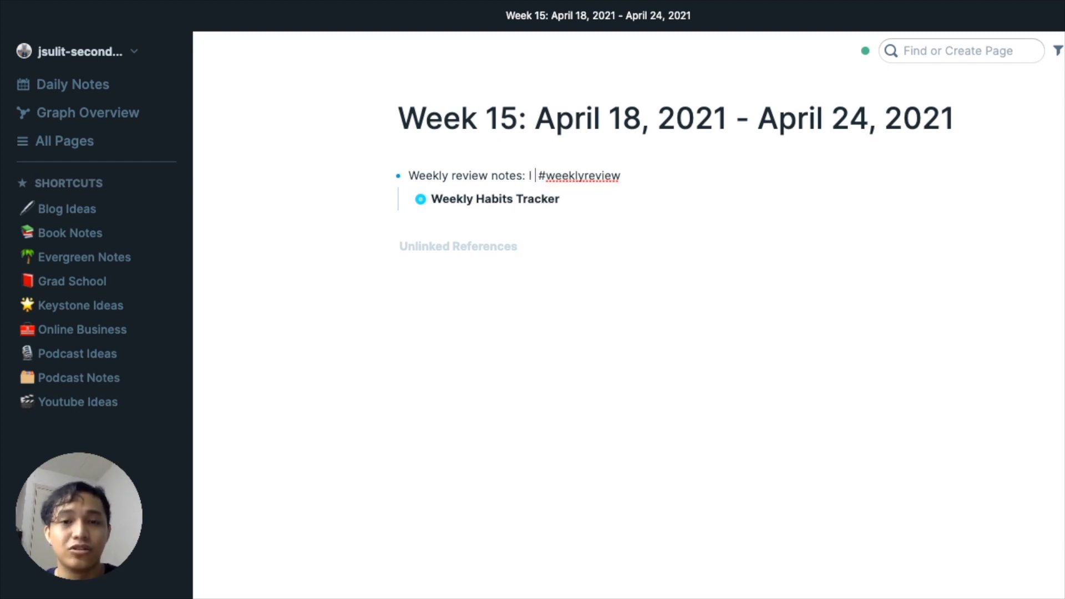
pyautogui.write('tarted, it')
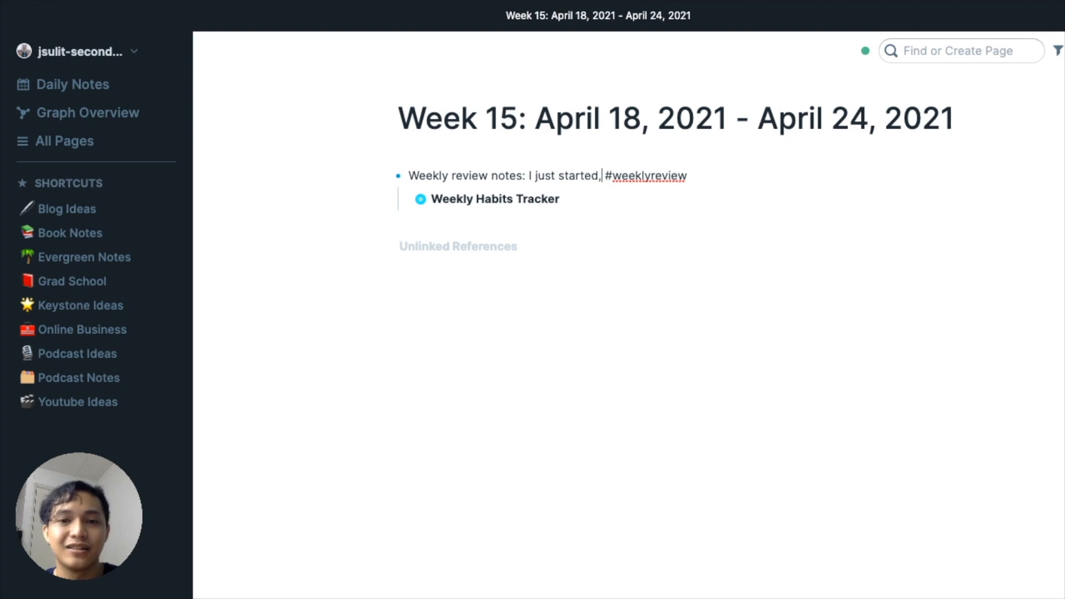
pyautogui.write("'s quite di")
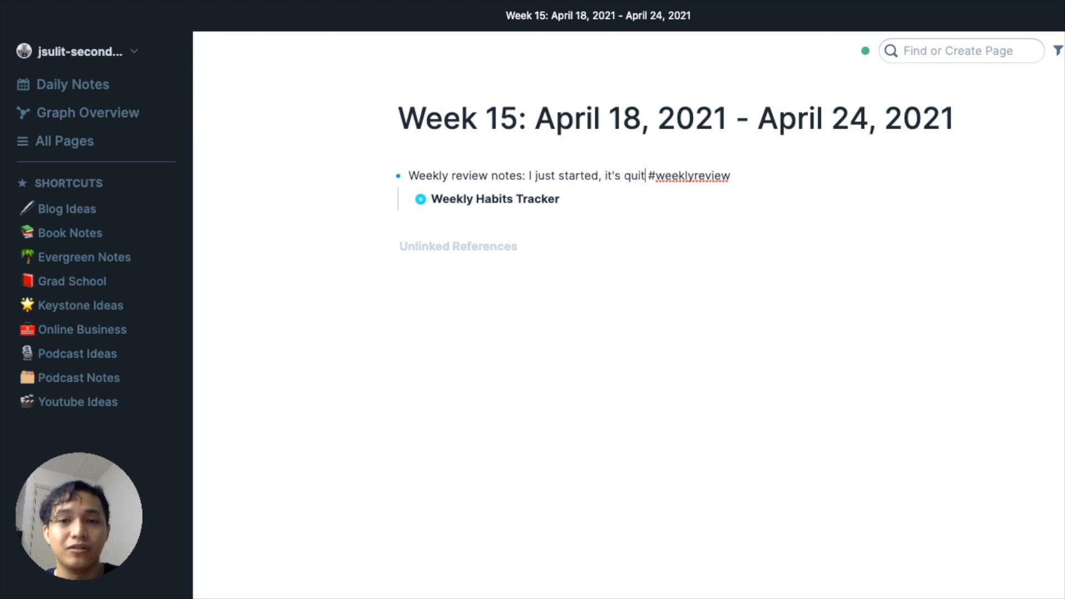
pyautogui.write('fficult to')
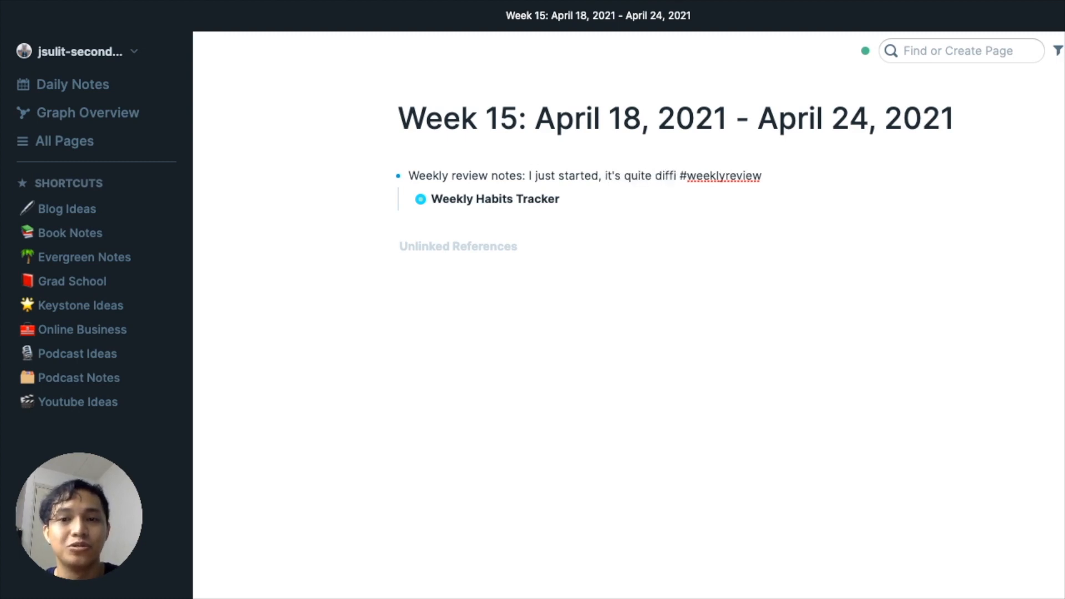
pyautogui.write(' follow throu')
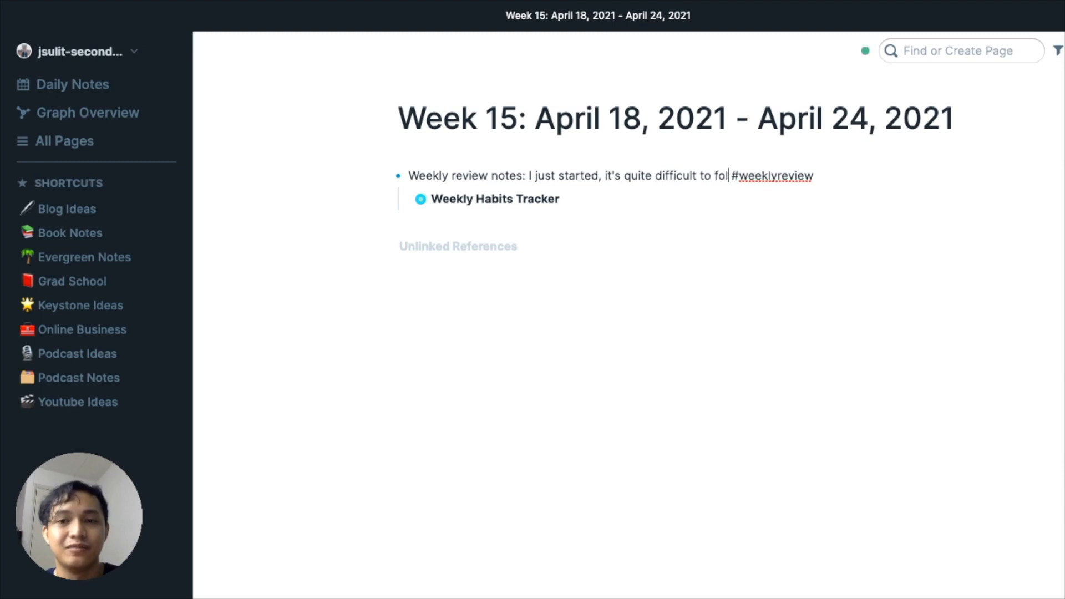
pyautogui.write('gh w')
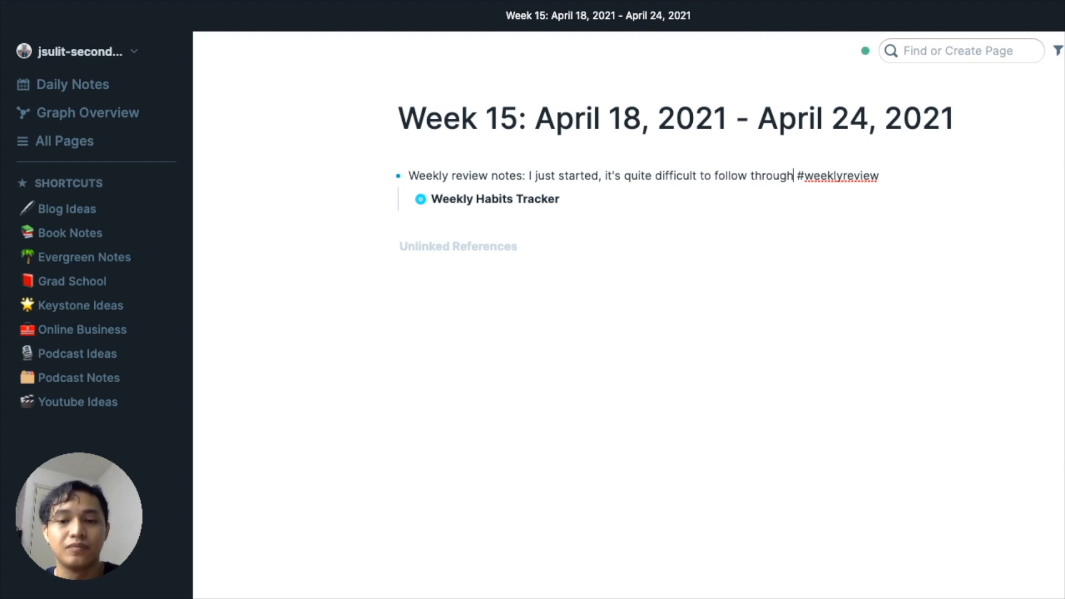
pyautogui.write('ith so many habits ')
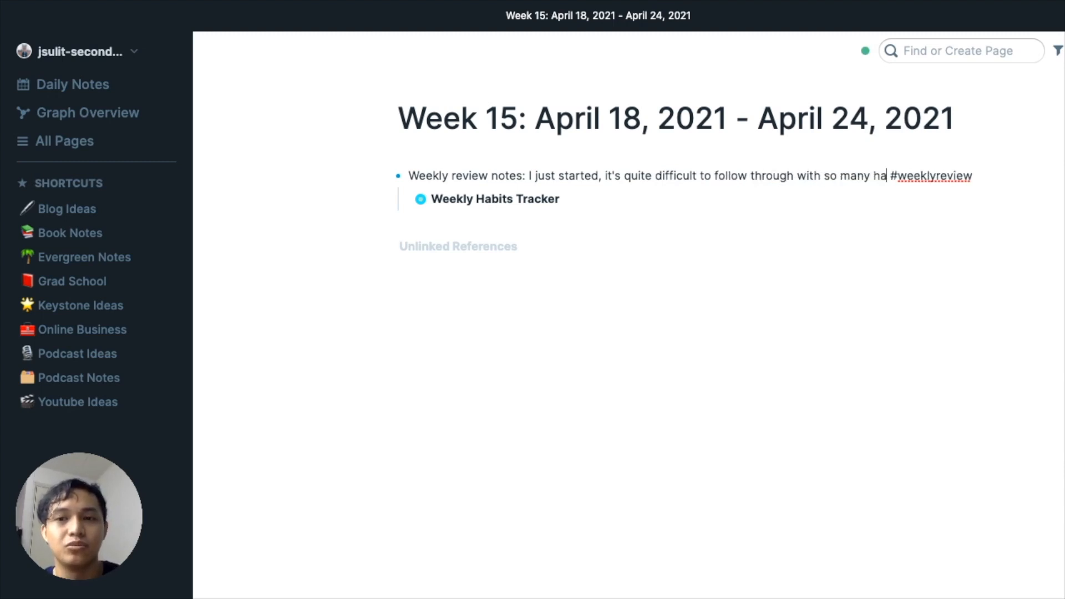
pyautogui.write('at once')
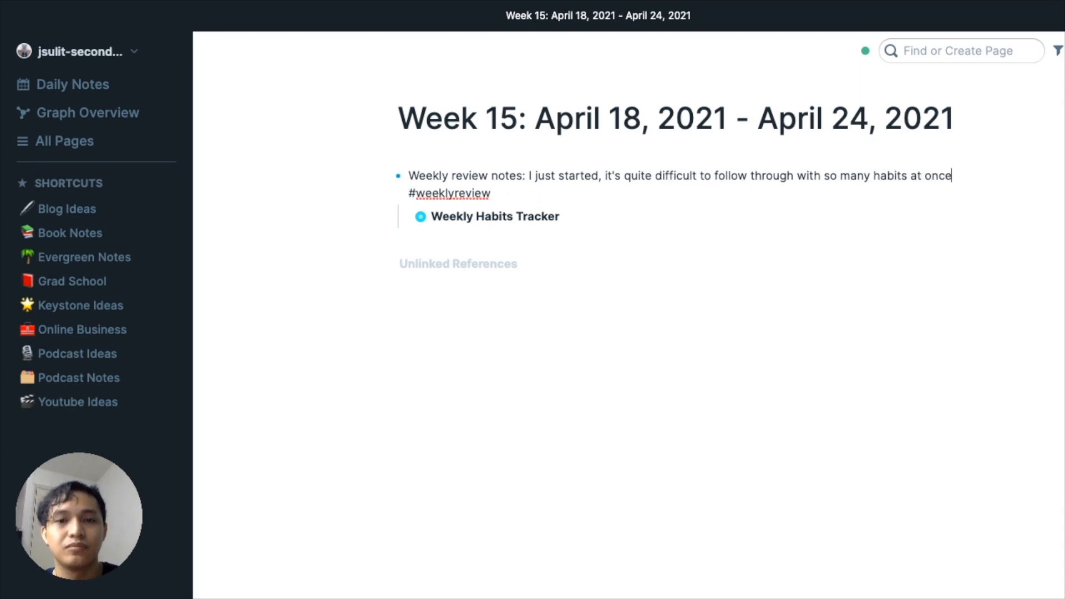
pyautogui.click(382, 356)
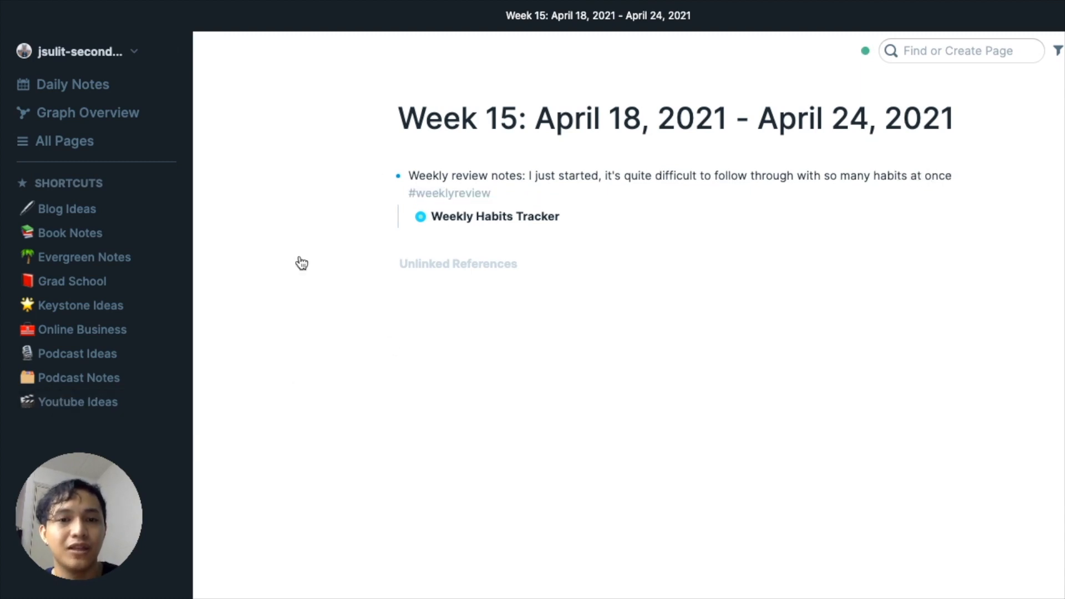
# Expand the nested Weekly Habits Tracker to view its table and open the #weeklyreview tag page.
pyautogui.moveTo(417, 226)
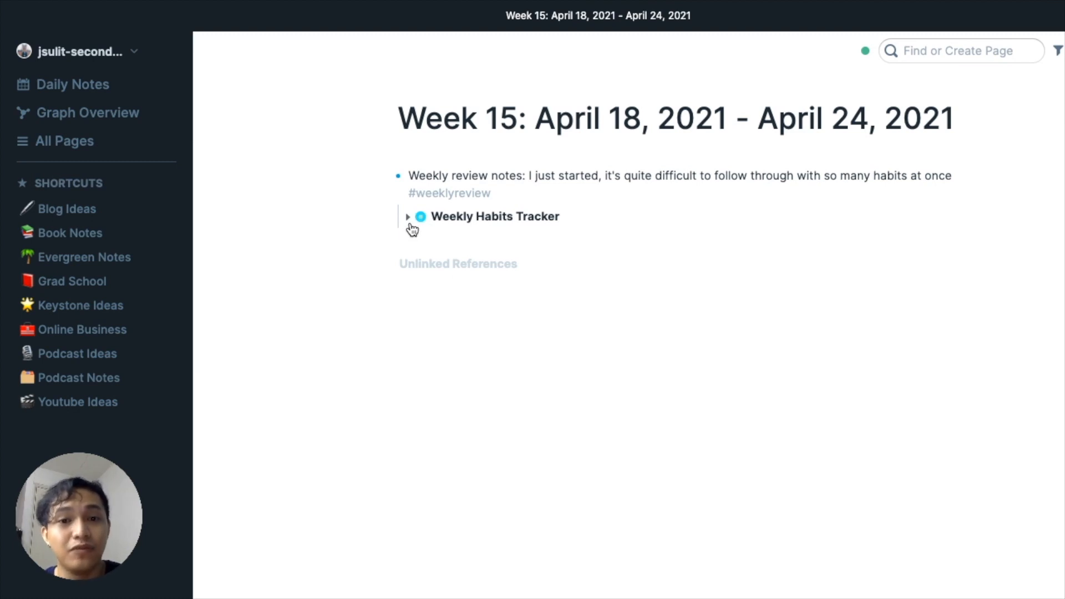
pyautogui.click(409, 218)
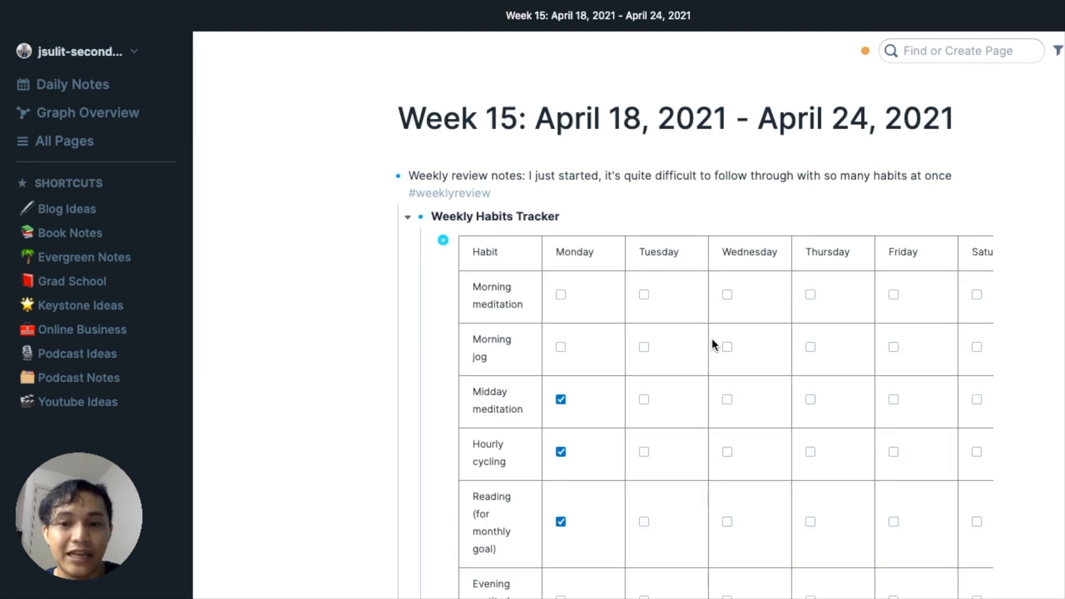
pyautogui.hscroll(3, 763, 503)
pyautogui.hscroll(-3, 763, 503)
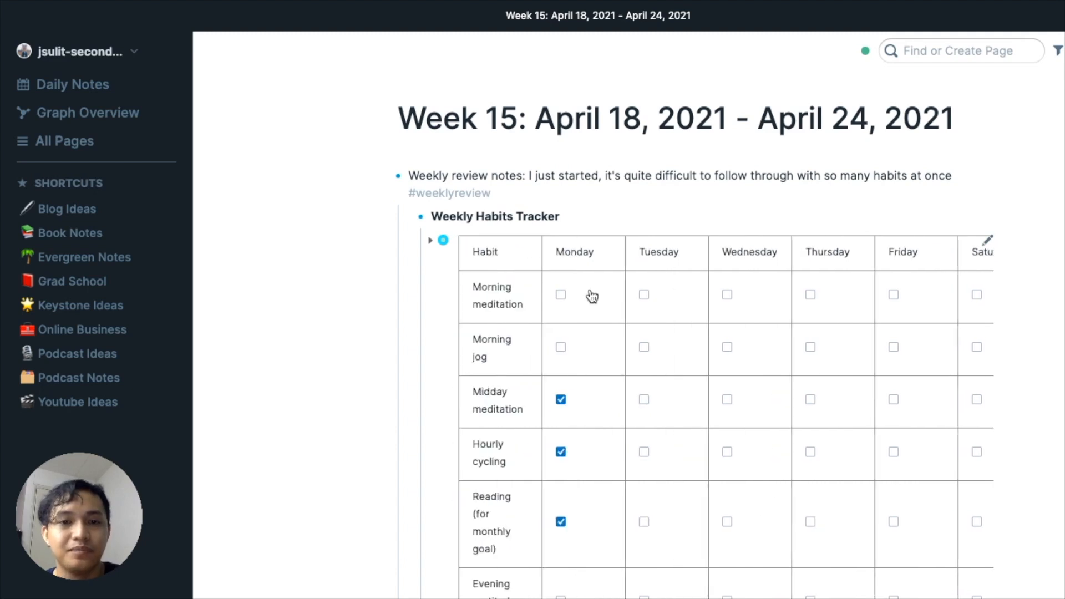
pyautogui.click(449, 194)
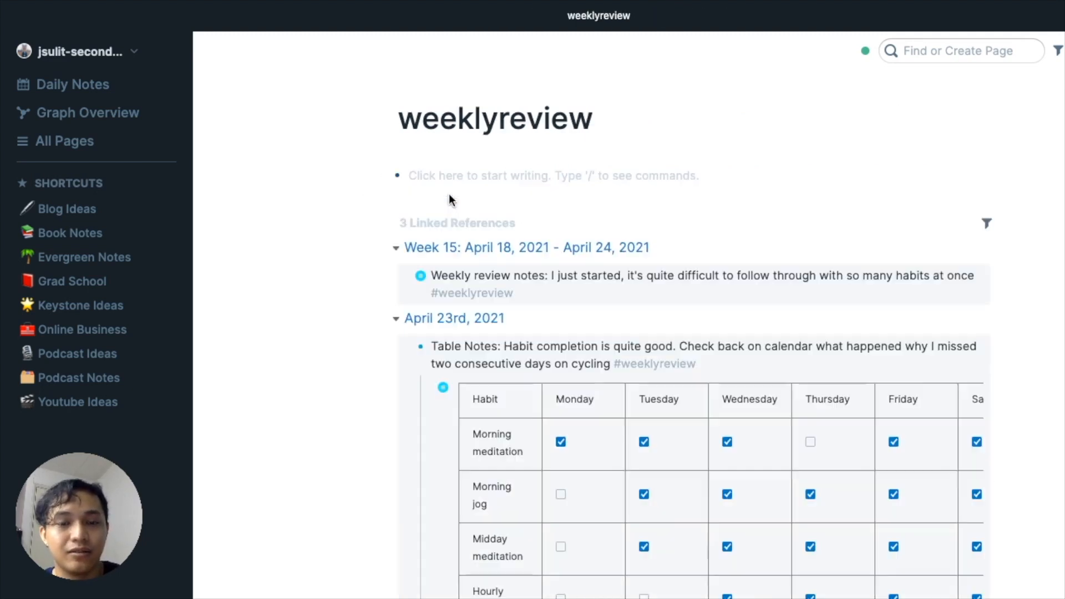
# Collapse the April 23rd, 2021 linked reference and review the habit table and notes under April 22nd, 2021.
pyautogui.click(395, 320)
pyautogui.click(395, 344)
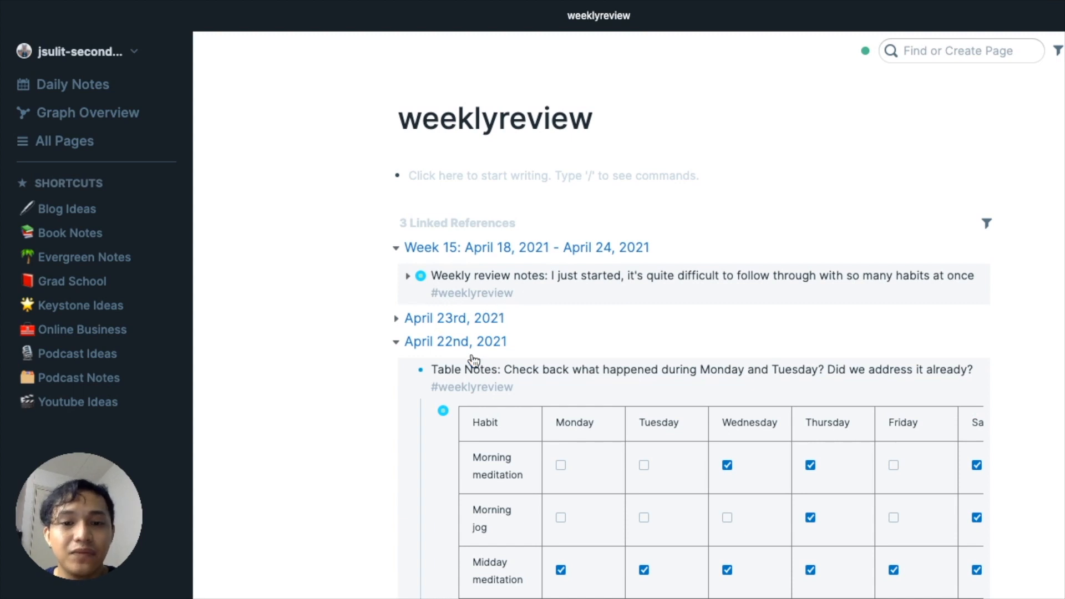
pyautogui.hscroll(2, 587, 433)
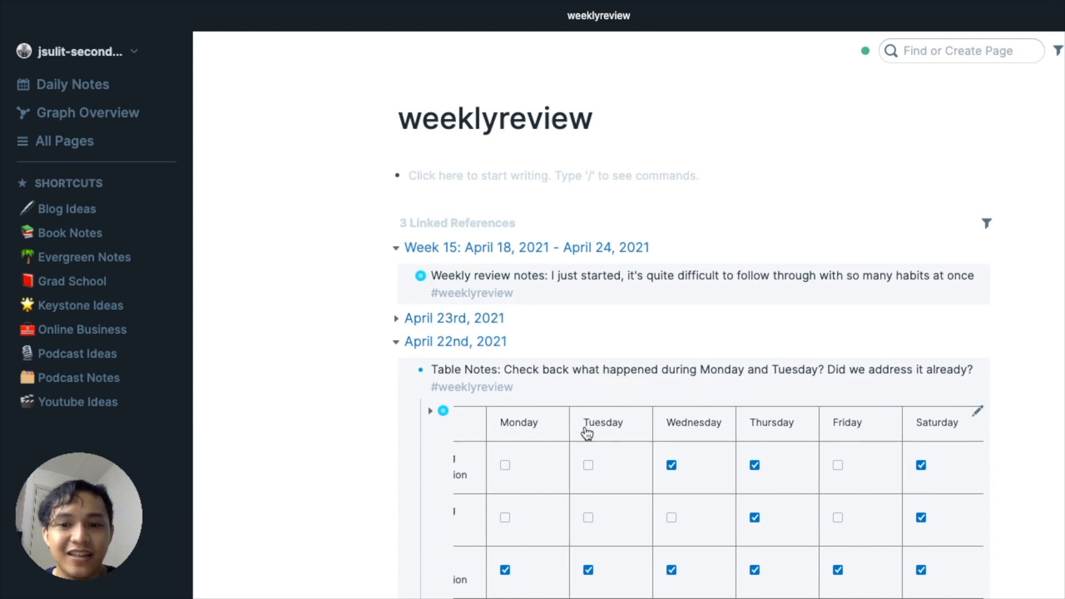
pyautogui.hscroll(-3, 586, 432)
pyautogui.scroll(-3, 585, 432)
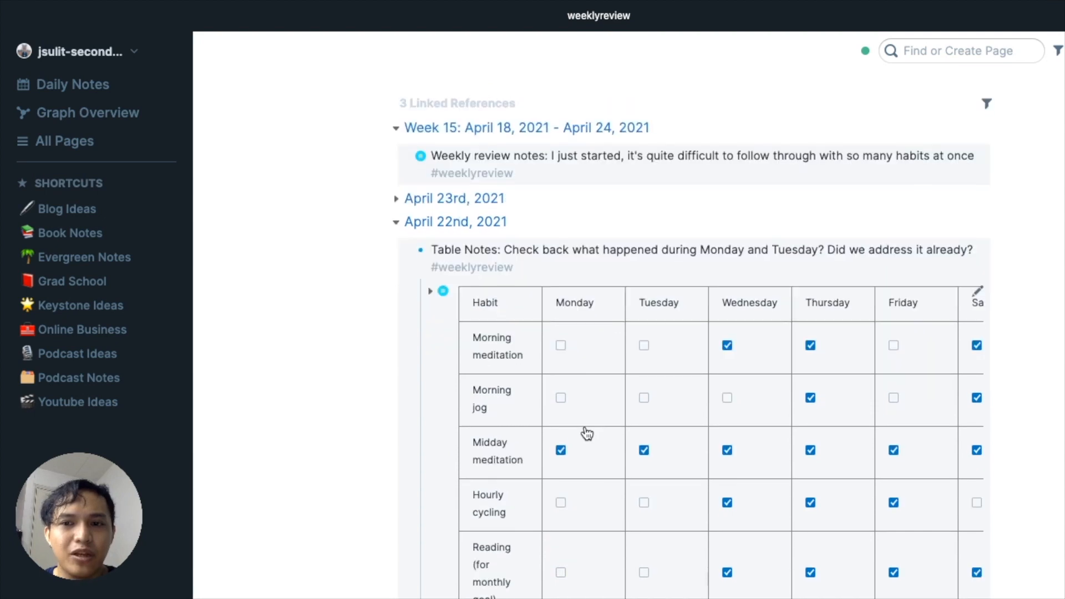
# Expand the April 23rd, 2021 reference to recheck its habit table, collapsing it again before opening the Daily Notes.
pyautogui.scroll(1, 584, 432)
pyautogui.click(394, 237)
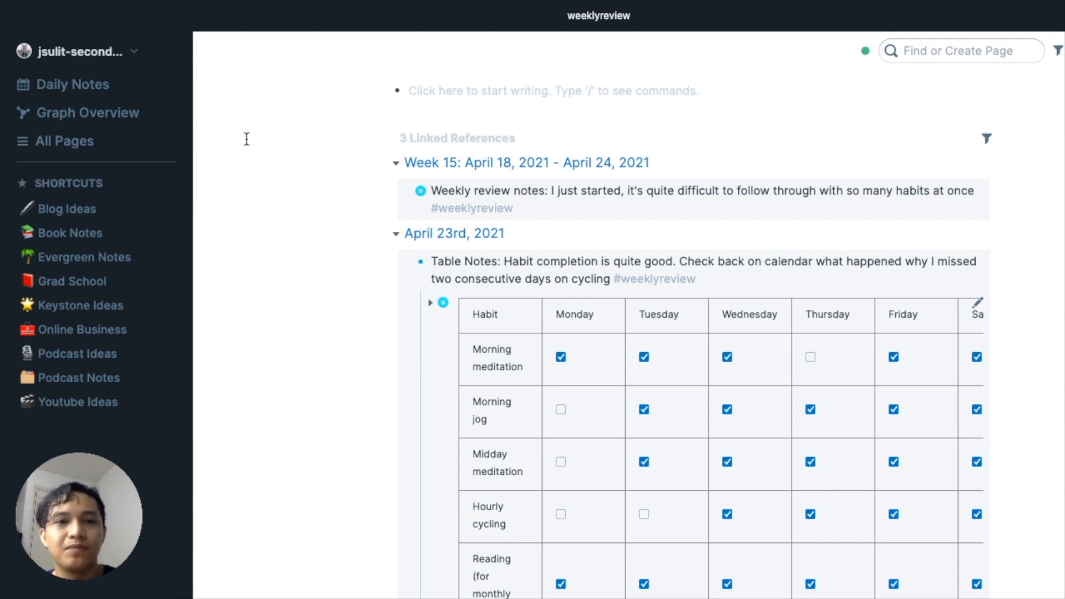
pyautogui.click(396, 234)
pyautogui.scroll(3, 397, 236)
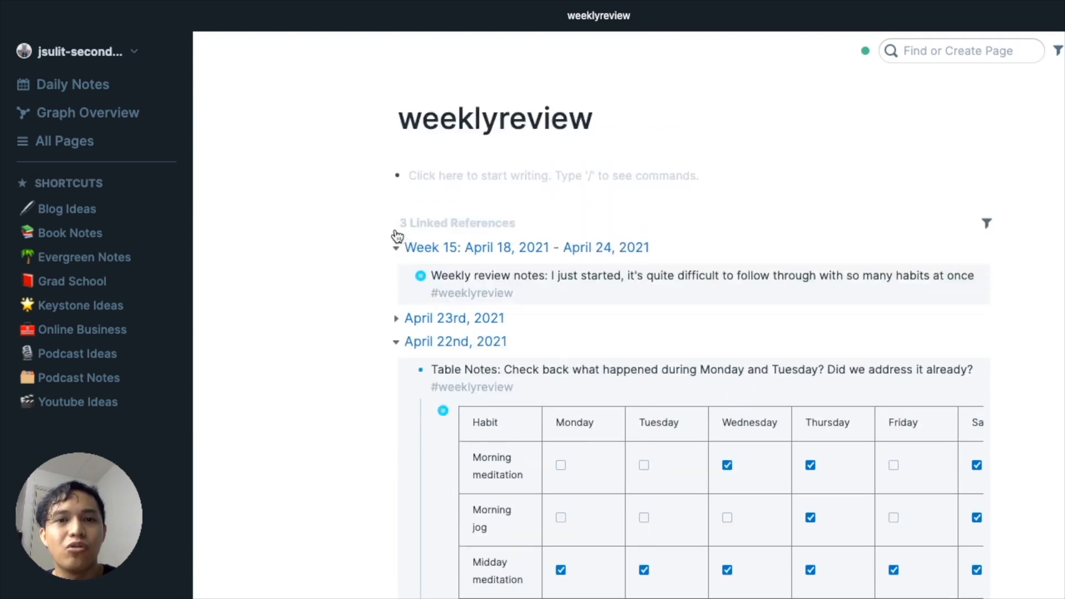
pyautogui.click(93, 88)
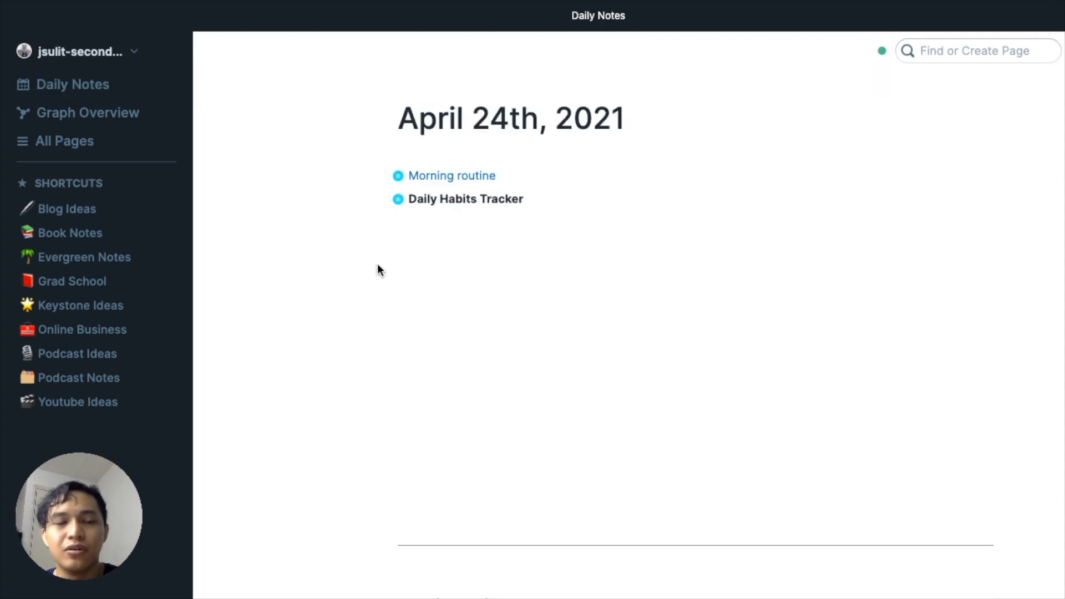